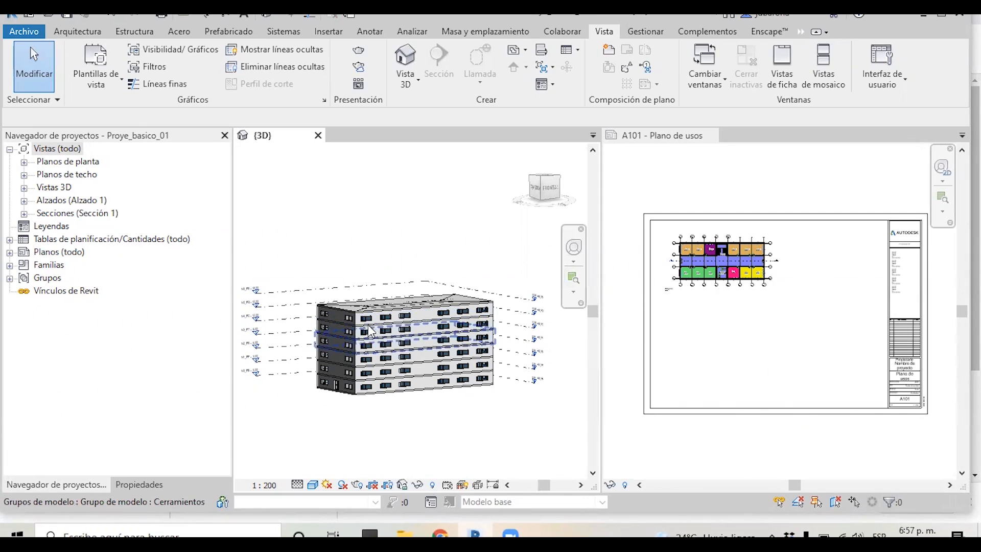
Duplicate the N1_PP floor plan view with details
left_click(24, 162)
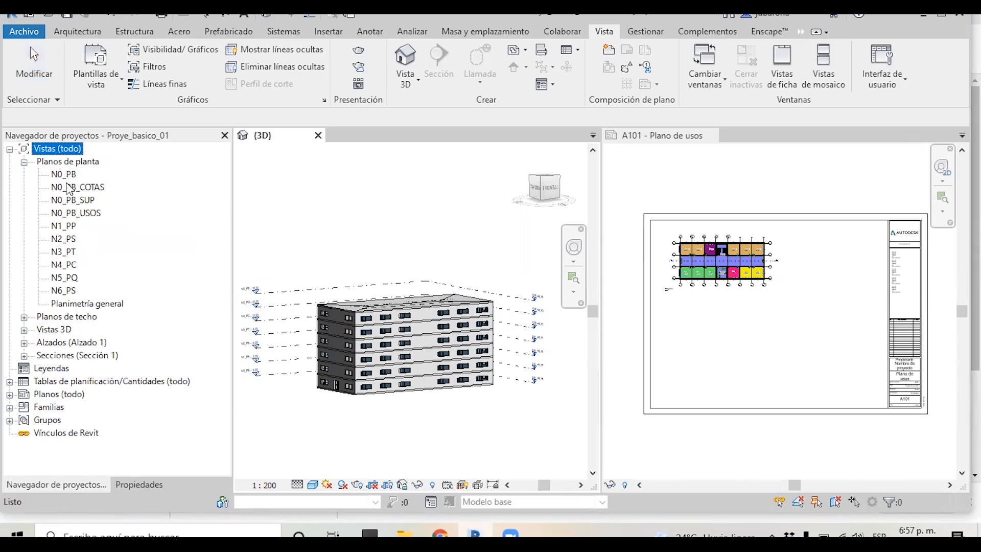
left_click(65, 226)
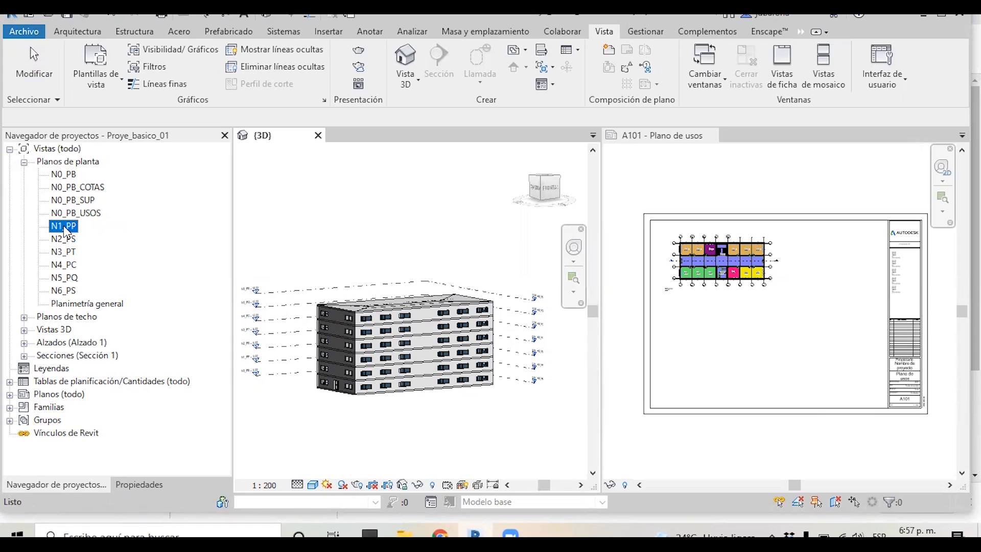
right_click(65, 228)
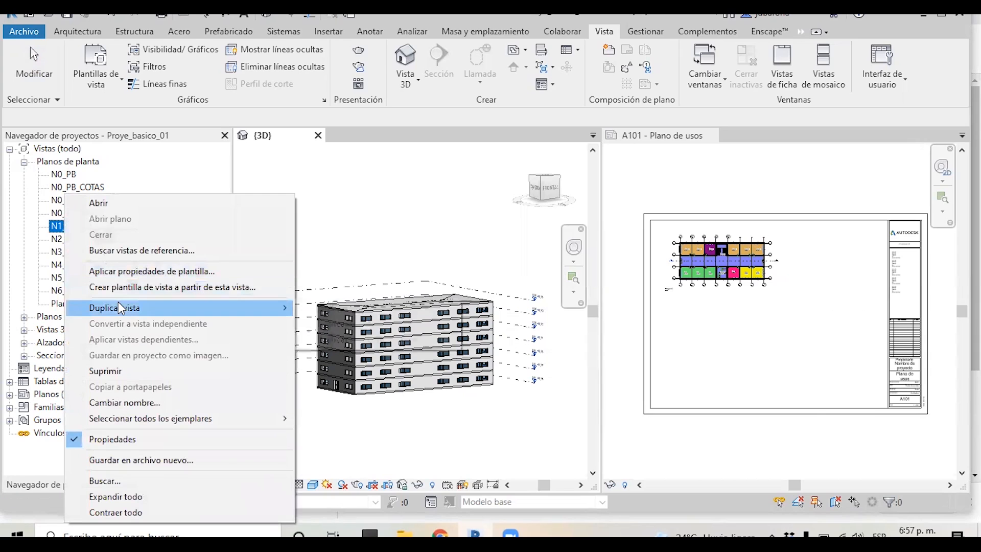
mouse_move(120, 309)
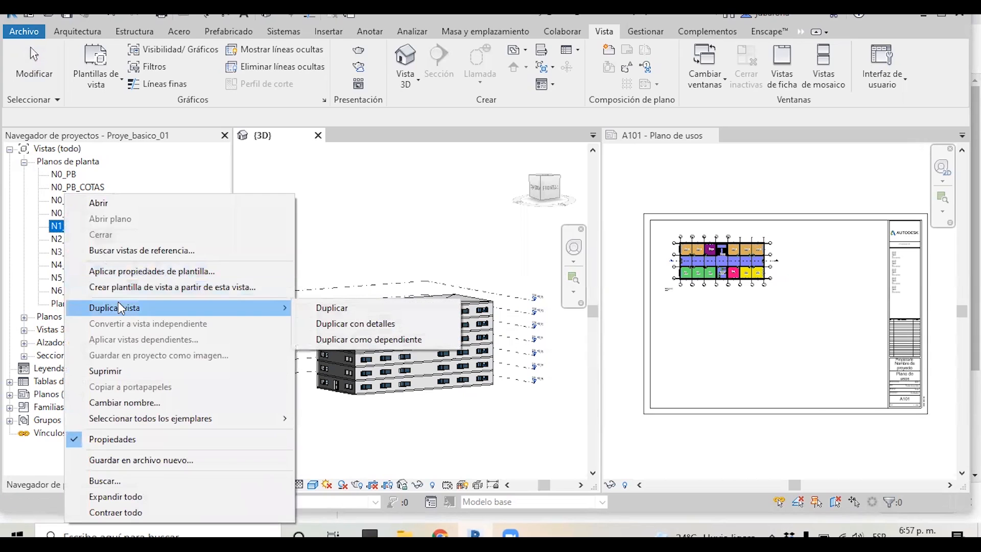
left_click(345, 324)
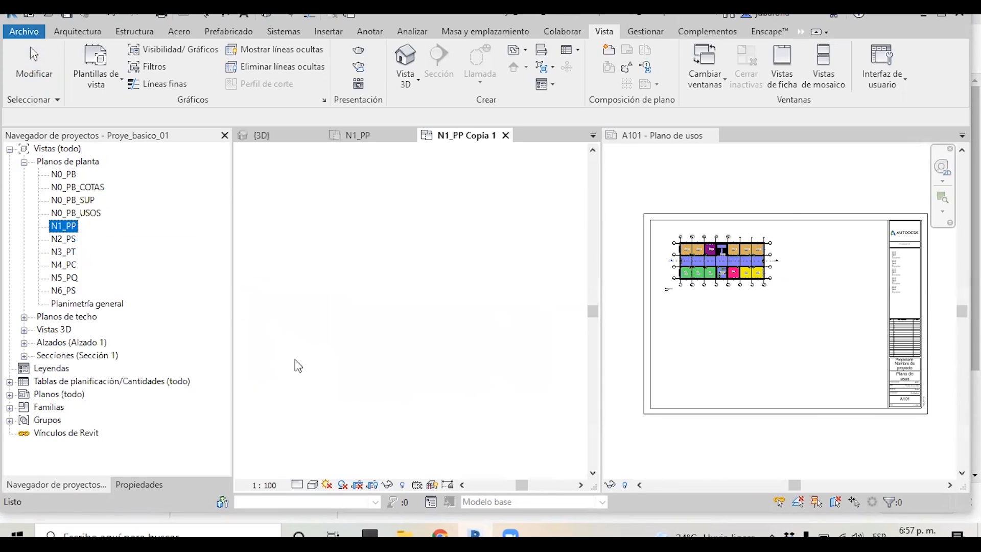
Rename the duplicated view as N1_PP_USOS
left_click(85, 241)
left_click(108, 239)
left_click_drag(108, 240, 78, 240)
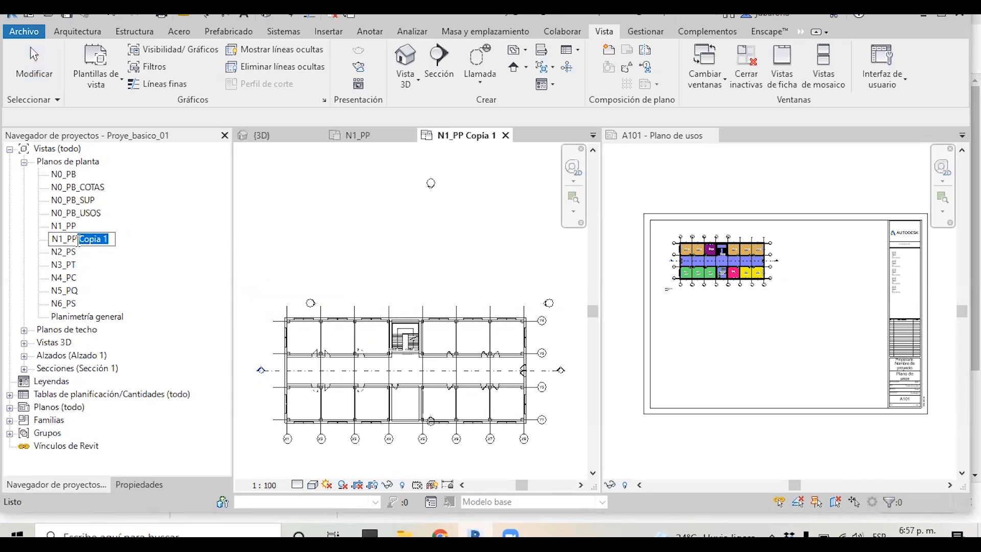
key("BackSpace")
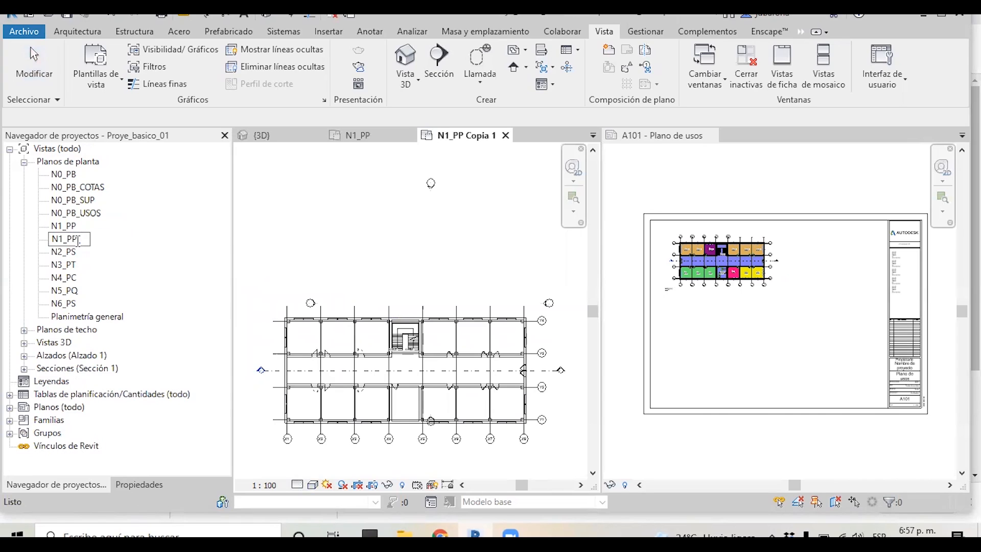
type("_USO")
key("Return")
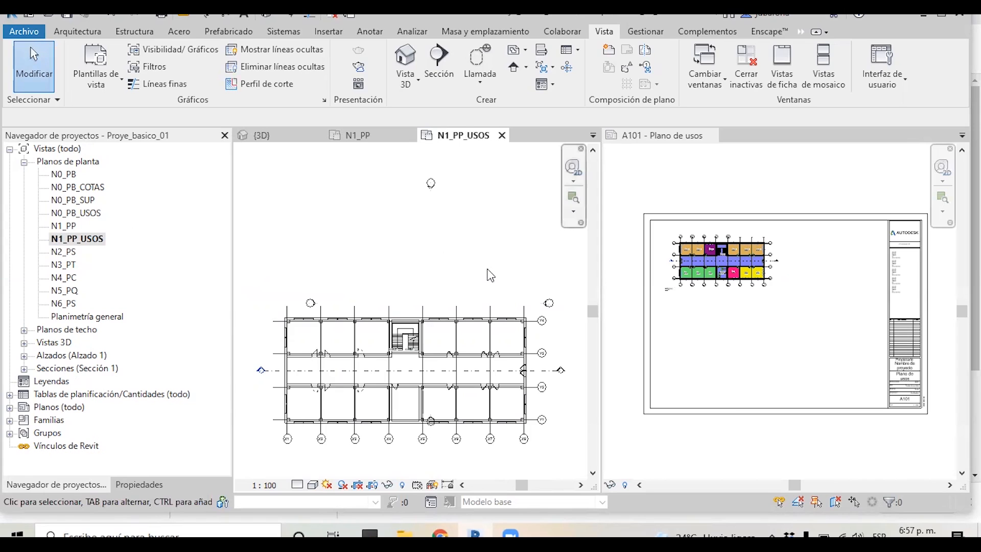
Review the N1_PP_USOS plan and its view properties
key("t")
key("w")
scroll(467, 276, "down", 2)
scroll(393, 345, "up", 3)
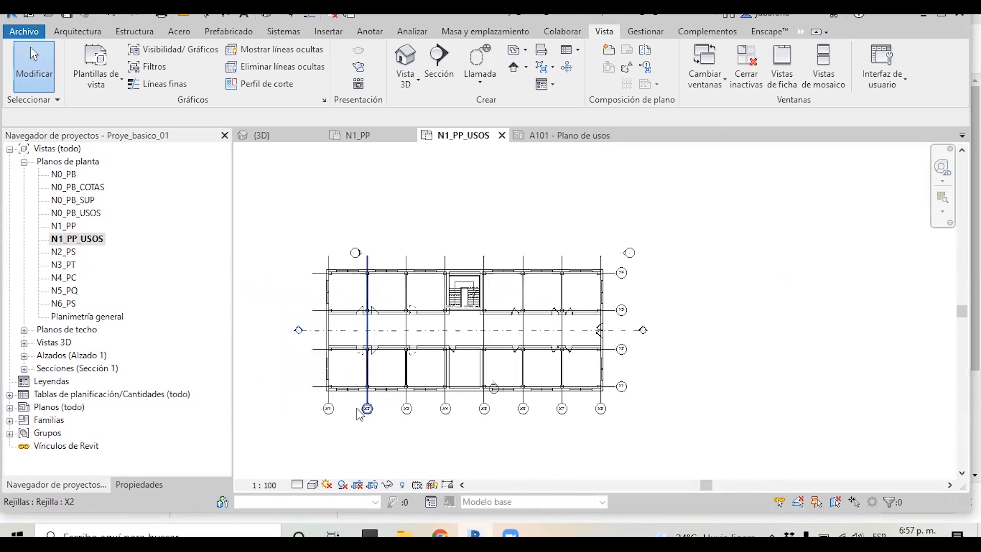
scroll(346, 409, "up", 1)
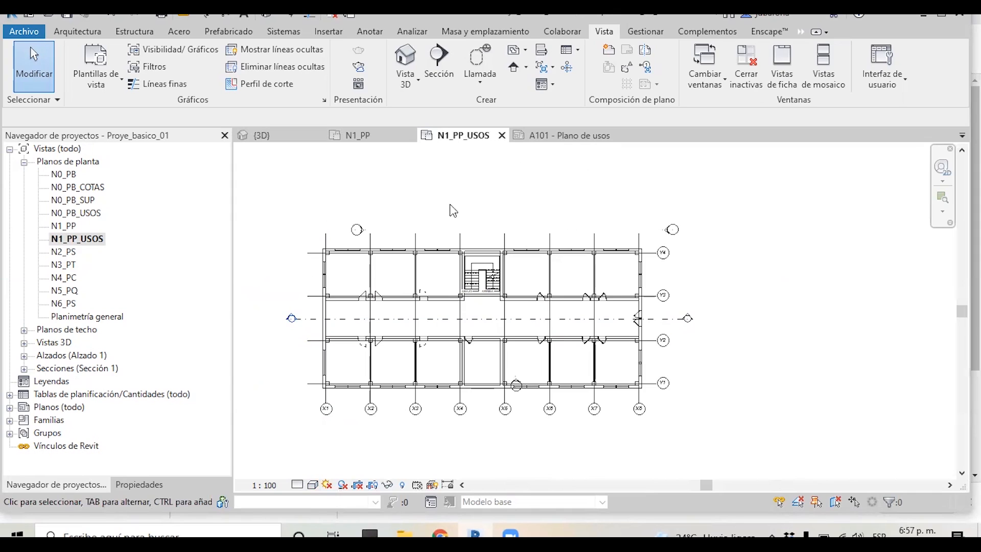
left_click(138, 484)
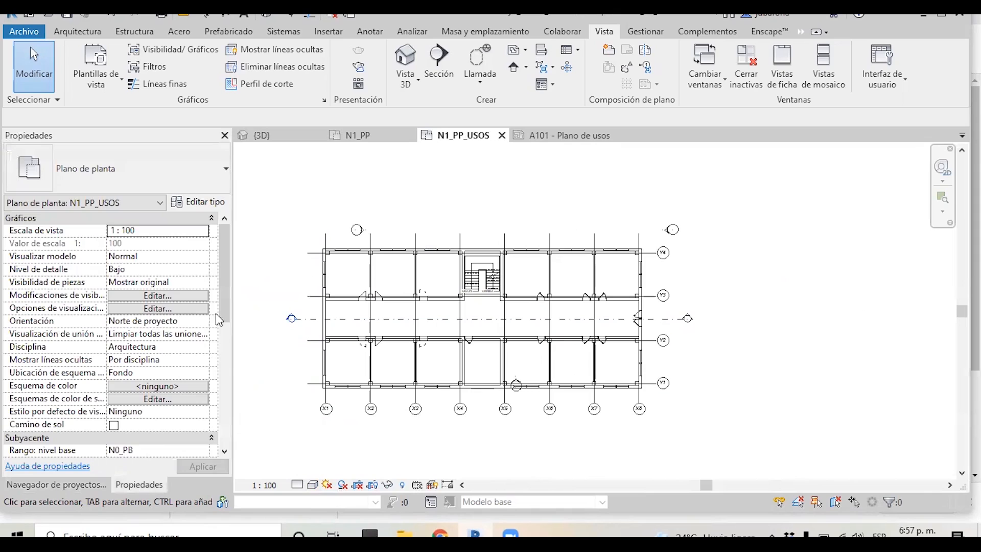
left_click_drag(222, 298, 226, 398)
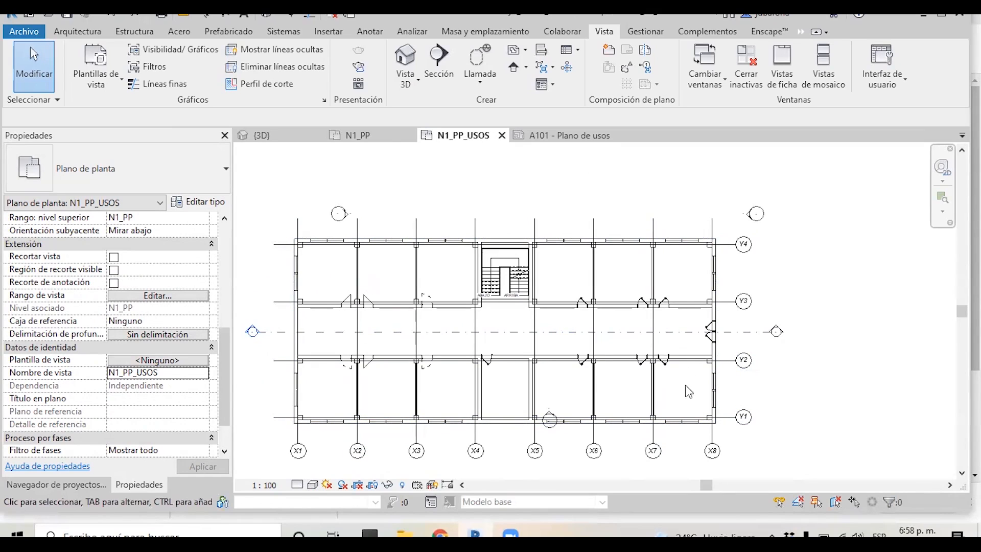
Place rooms automatically in all enclosed areas of the N1_PP_USOS plan
left_click(86, 31)
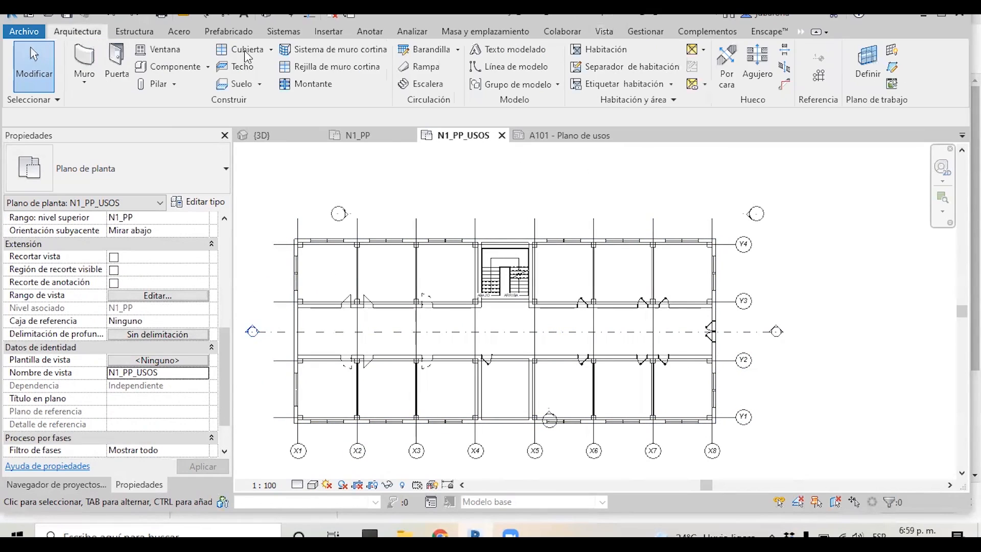
left_click(595, 51)
left_click(637, 73)
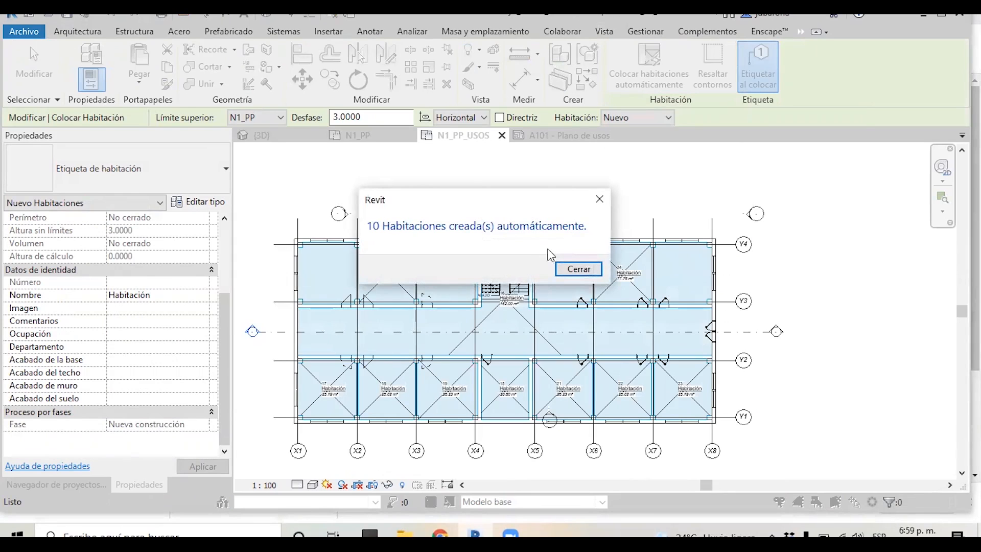
left_click(577, 270)
key("Escape")
key("Escape")
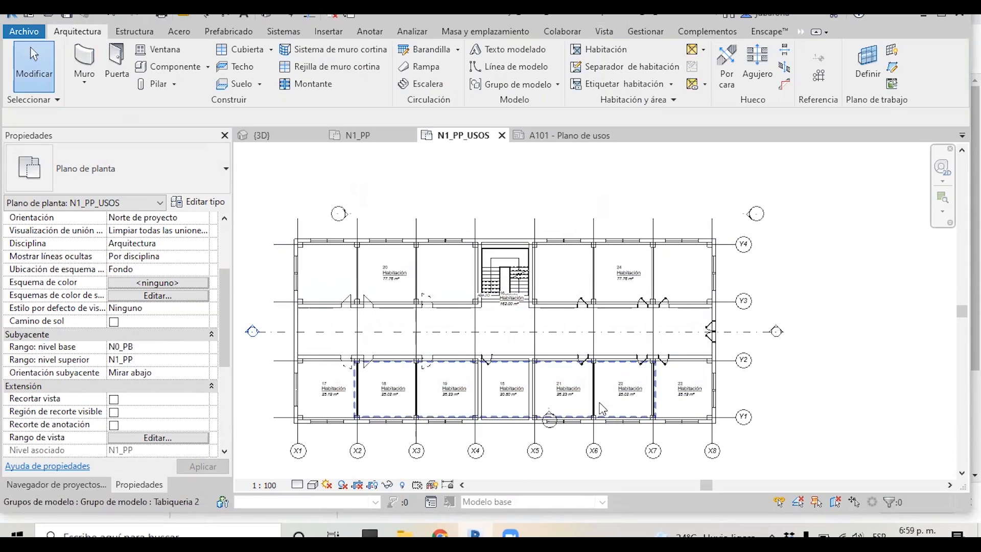
Rename room 23 in the lower row as Aula
scroll(603, 396, "up", 1)
scroll(686, 394, "up", 2)
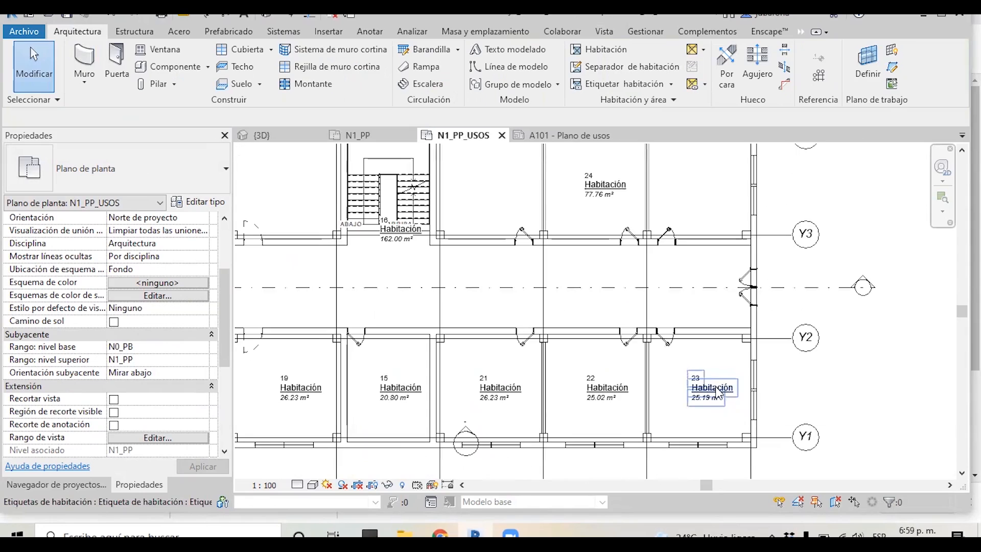
left_click(720, 391)
left_click(725, 389)
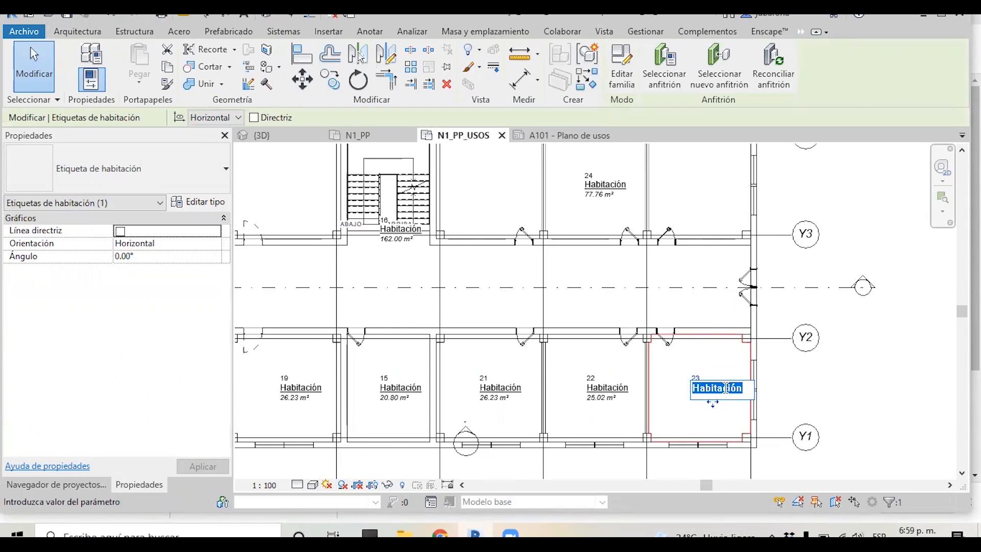
type("a")
key("BackSpace")
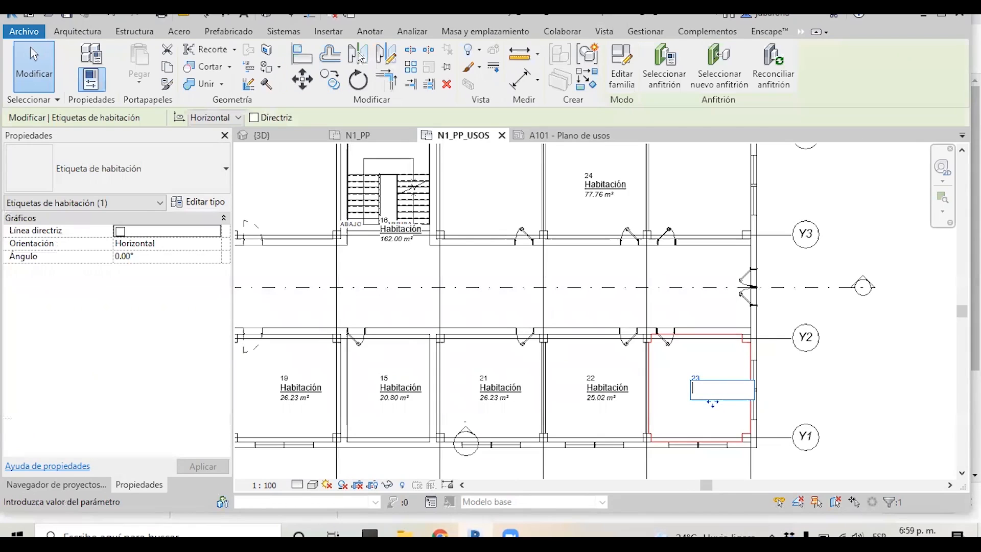
key("Return")
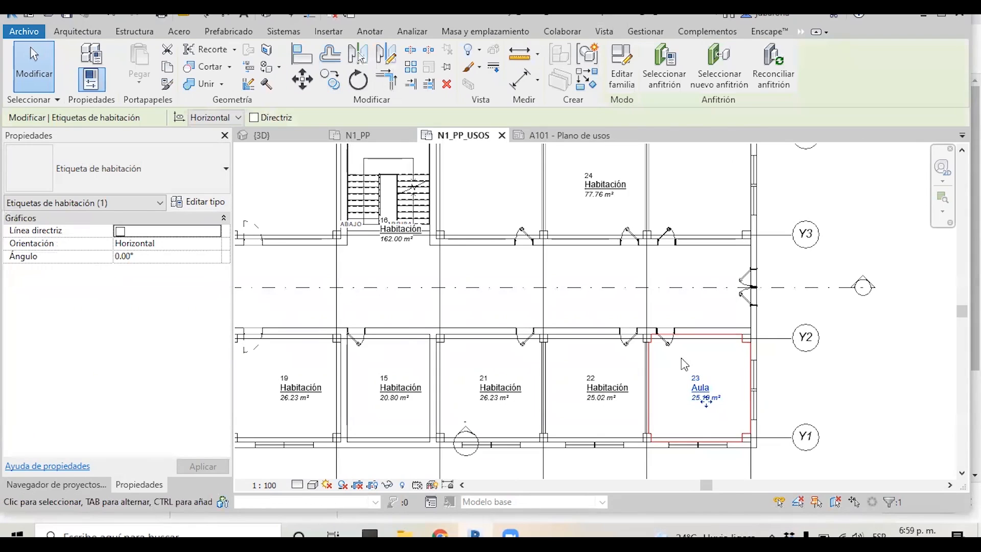
Rename rooms 22 and 21 as Aula
double_click(622, 389)
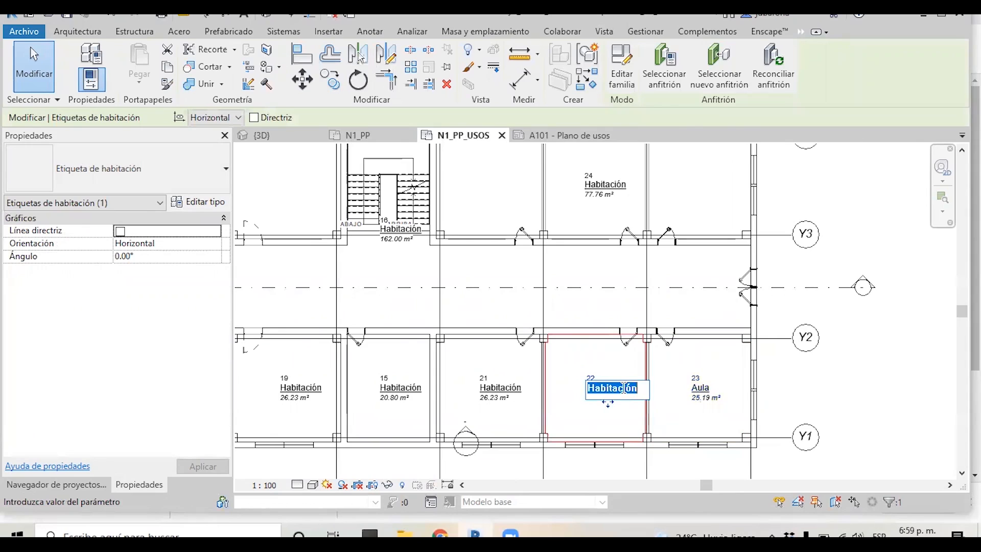
type("Aula")
key("Return")
double_click(505, 388)
type("Aula")
key("Return")
Rename room 15 as Despacho
left_click(403, 388)
left_click(409, 388)
type("Despacho")
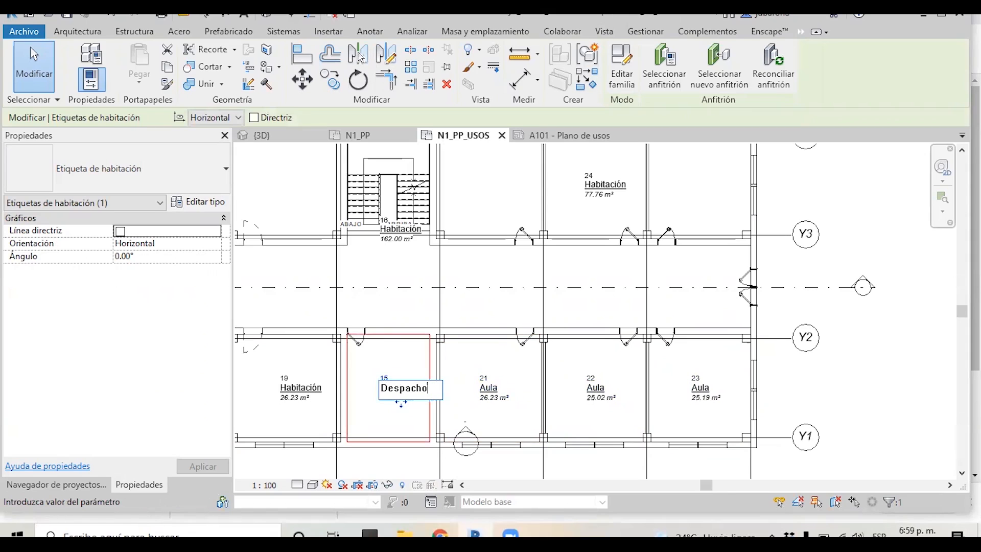
key("Return")
scroll(737, 322, "down", 2)
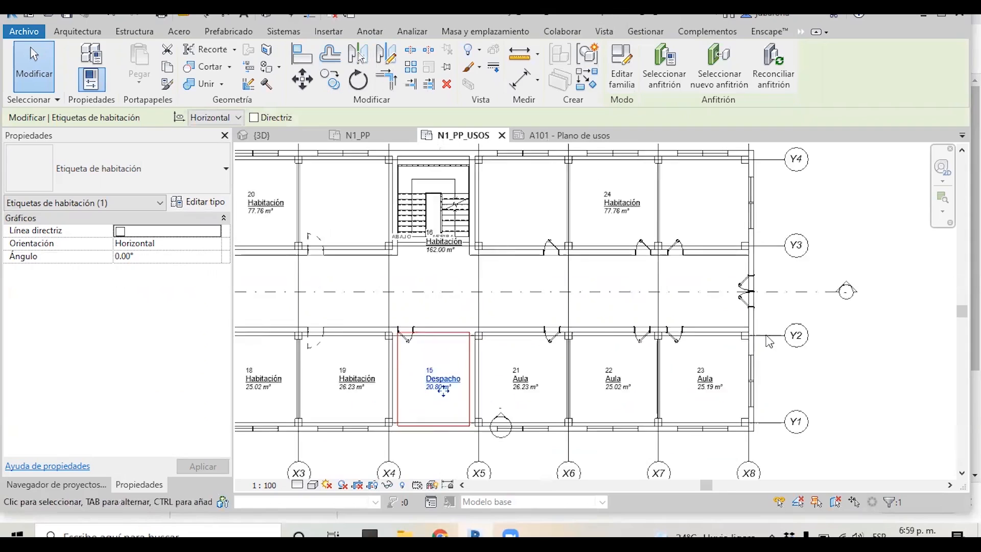
scroll(440, 357, "up", 3)
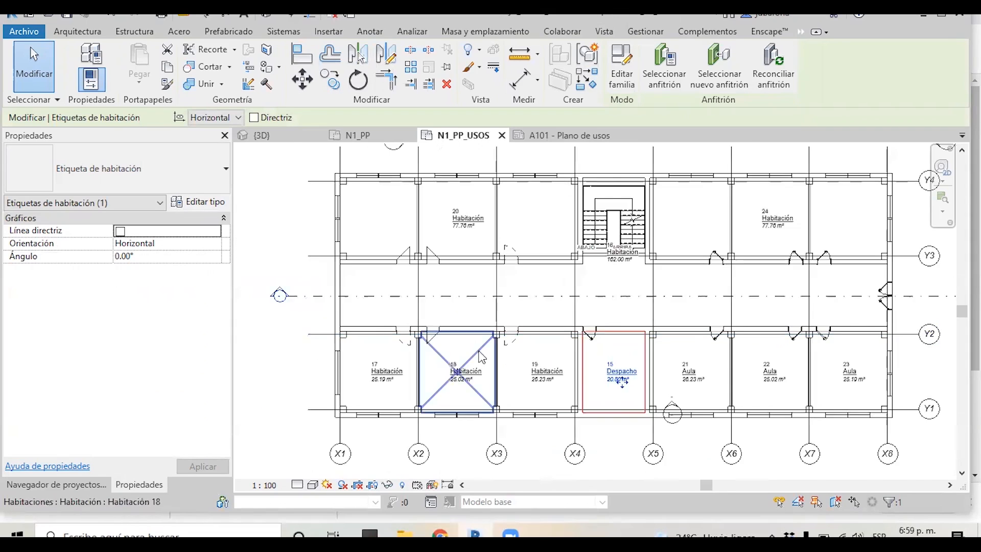
Rename room 19 as Despacho and rooms 18 and 17 as Aula
left_click(569, 378)
type("Despacho")
left_click(467, 378)
type("Aula")
left_click(358, 379)
type("Aula")
key("Return")
Rename rooms 20 and 24 in the upper row as Salon
scroll(368, 376, "down", 1)
left_click(461, 262)
type("Salon")
key("Return")
double_click(768, 263)
type("Salon")
key("Return")
key("Escape")
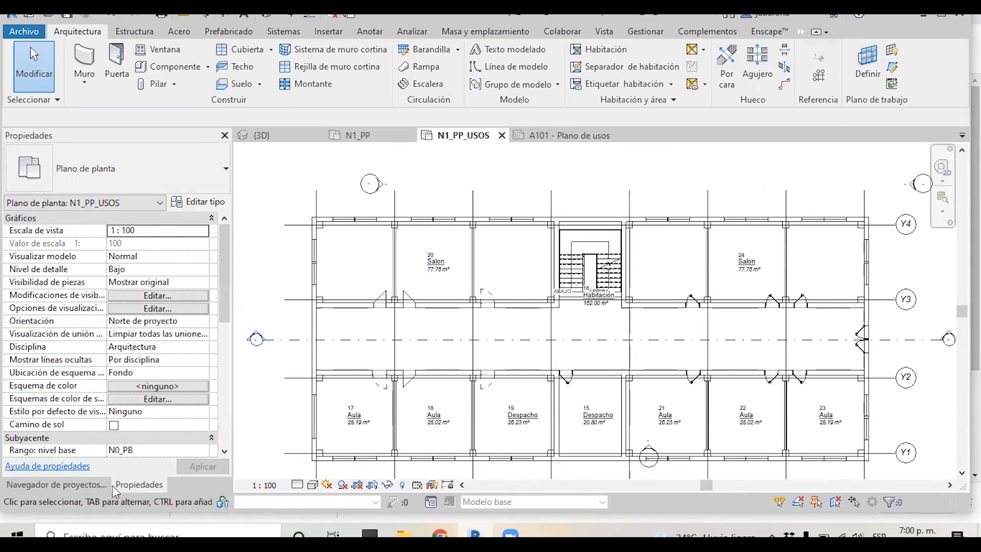
Assign the Plantilla de usos view template to the N1_PP_USOS view
left_click(86, 486)
left_click(137, 484)
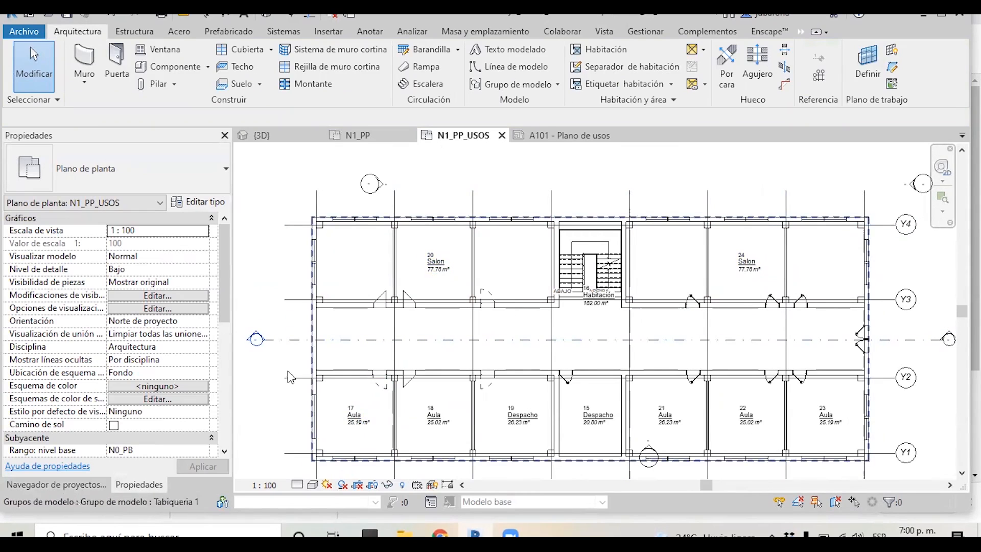
scroll(165, 350, "down", 6)
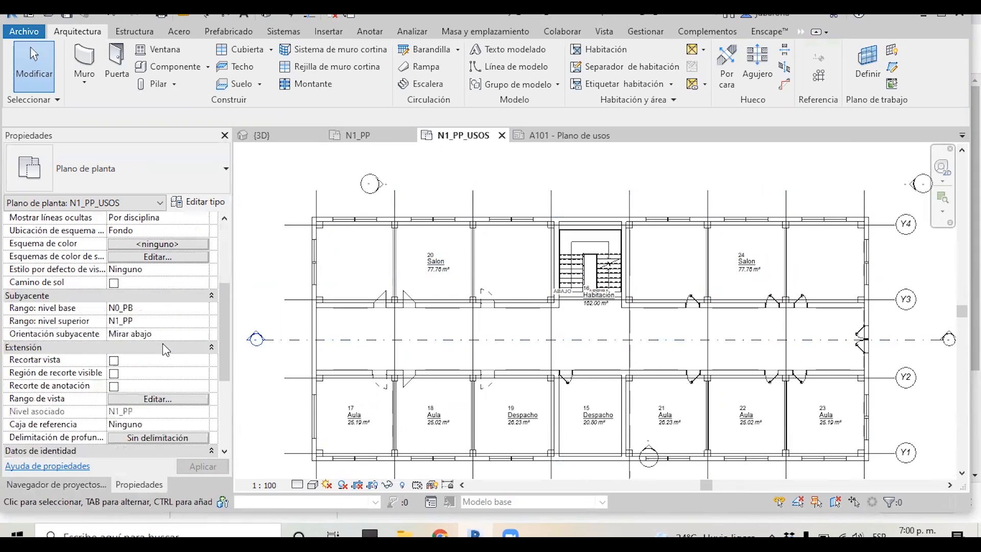
scroll(164, 351, "down", 4)
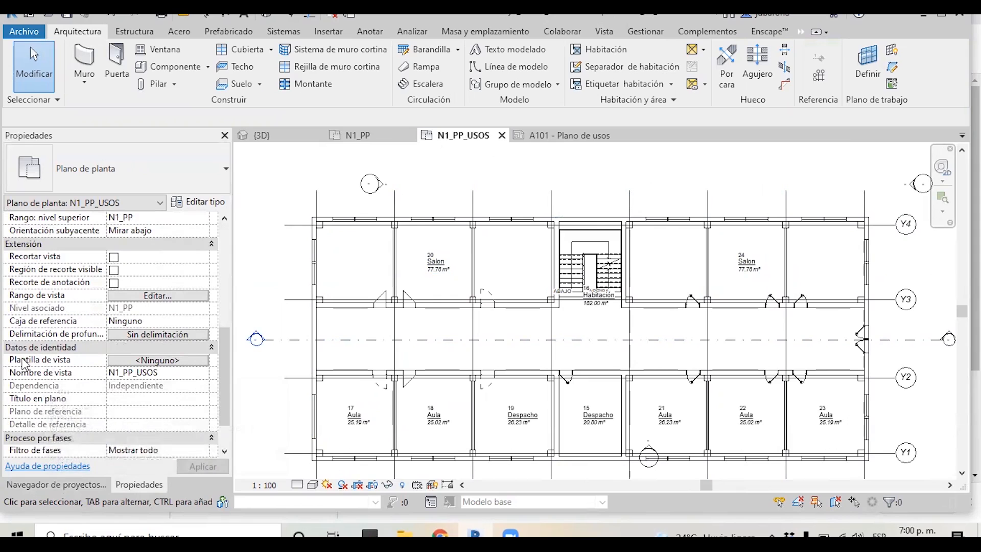
left_click(132, 362)
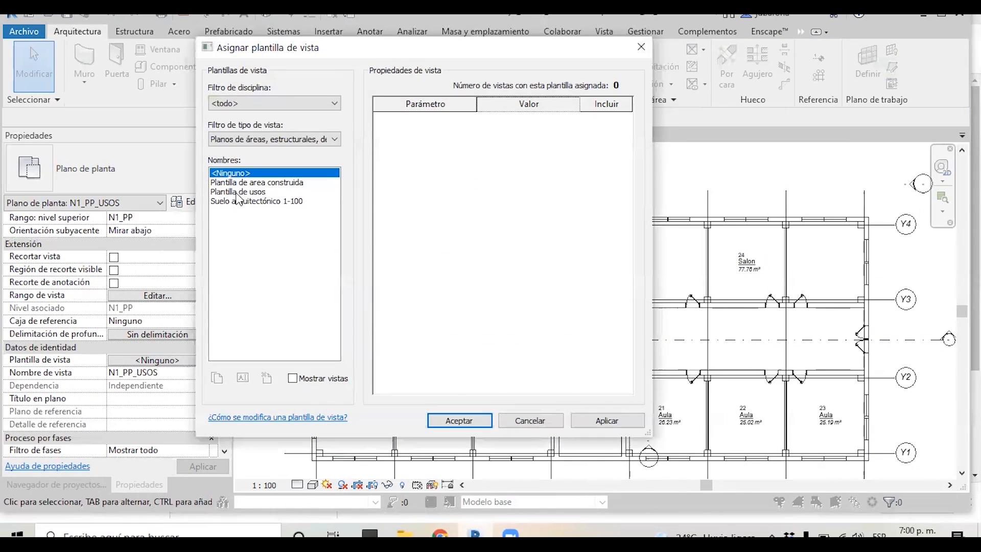
left_click(238, 192)
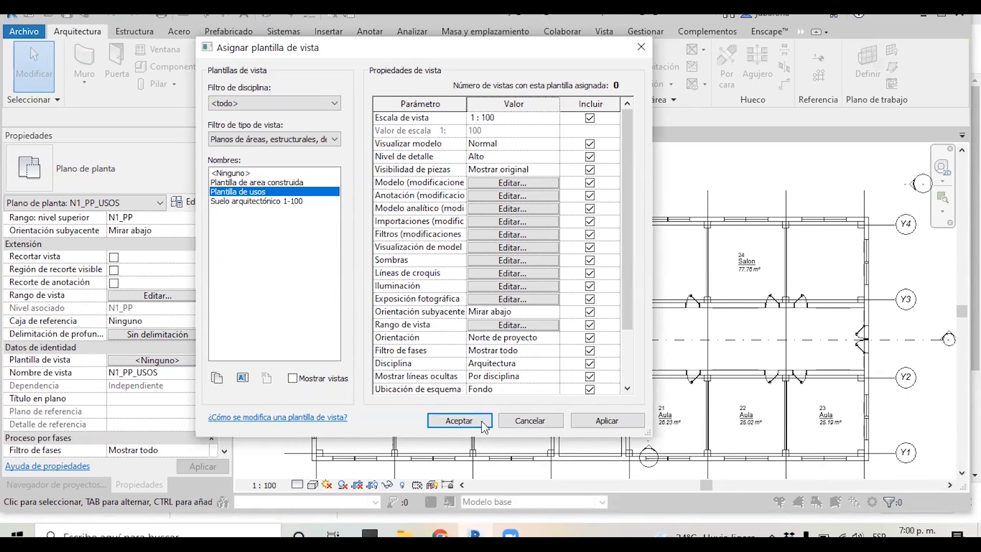
left_click(448, 421)
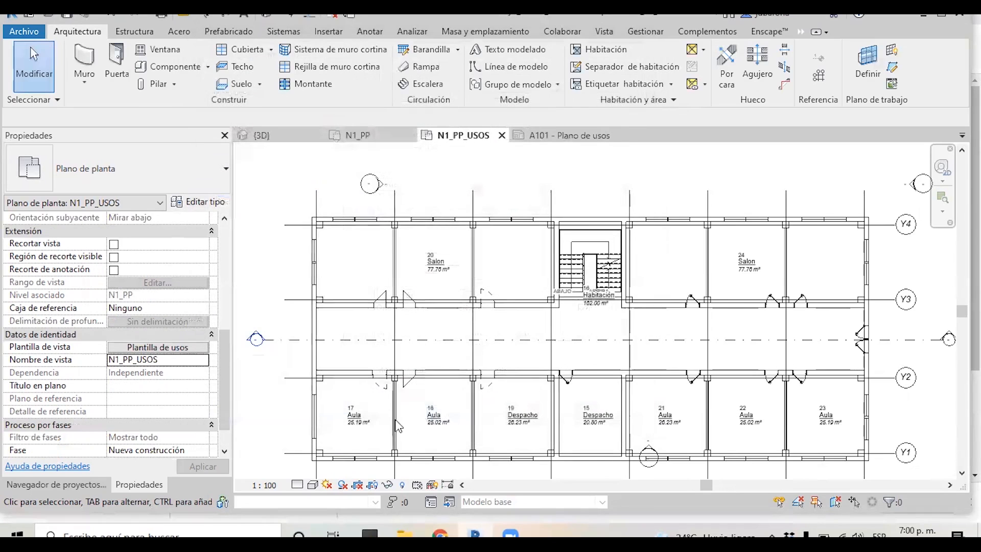
Review the colour-coded plan and the A101 Plano de usos sheet
scroll(731, 163, "down", 4)
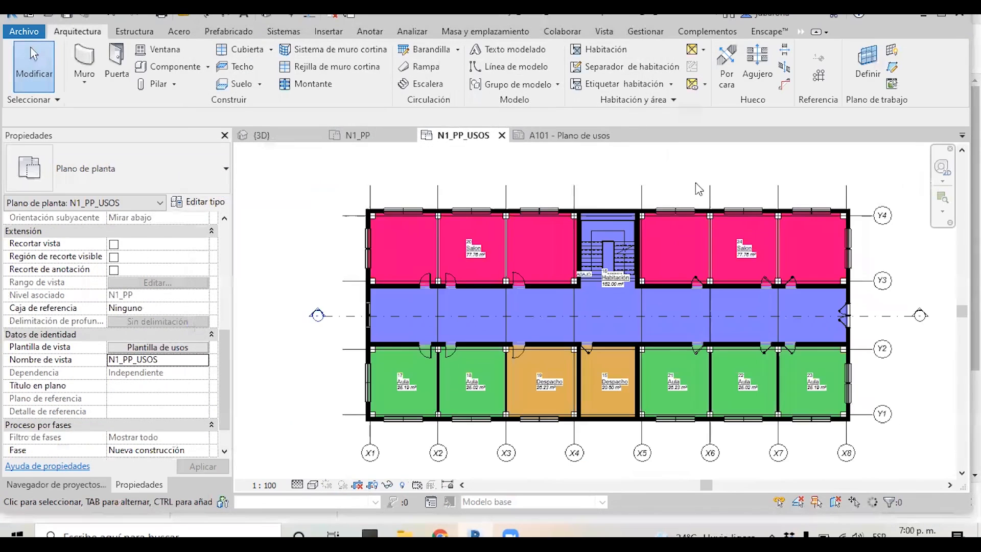
scroll(808, 309, "up", 1)
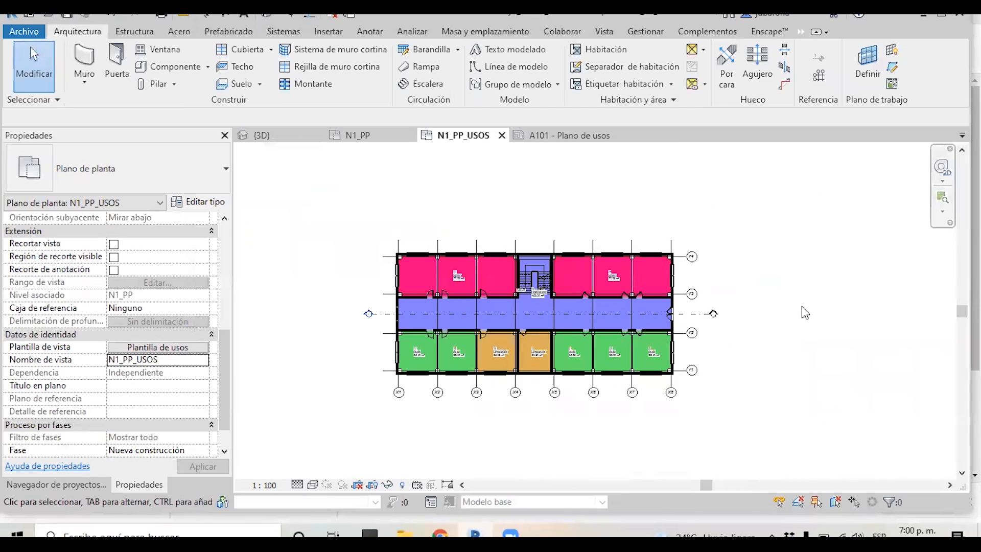
left_click(572, 137)
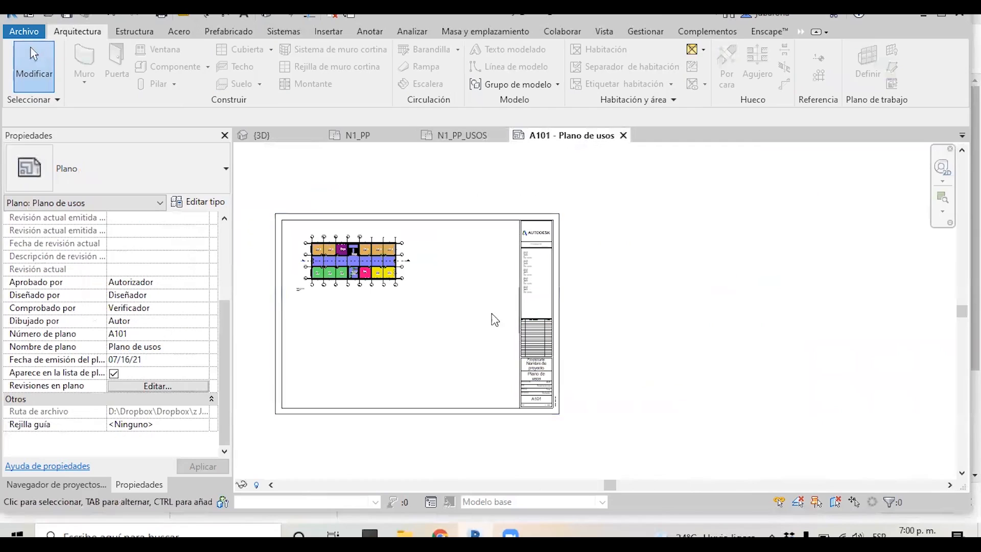
scroll(477, 322, "up", 3)
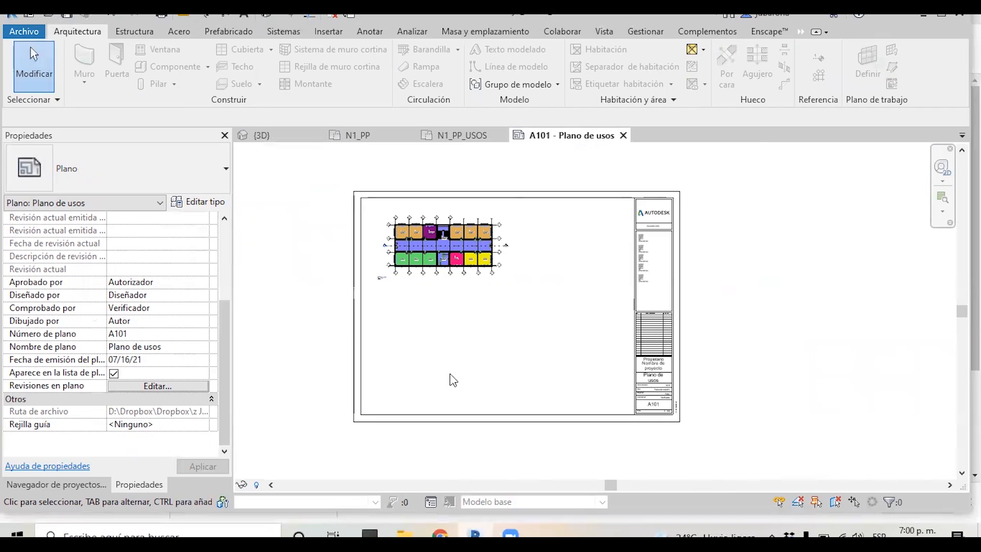
left_click(57, 484)
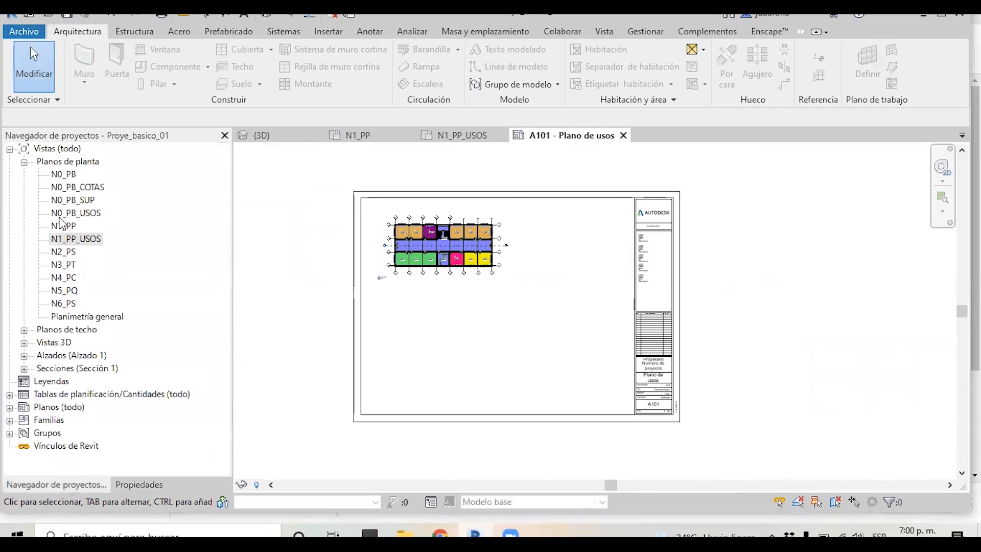
Place the N1_PP_USOS view on the A101 sheet below the existing floor plan
left_click(72, 240)
left_click_drag(450, 338, 446, 333)
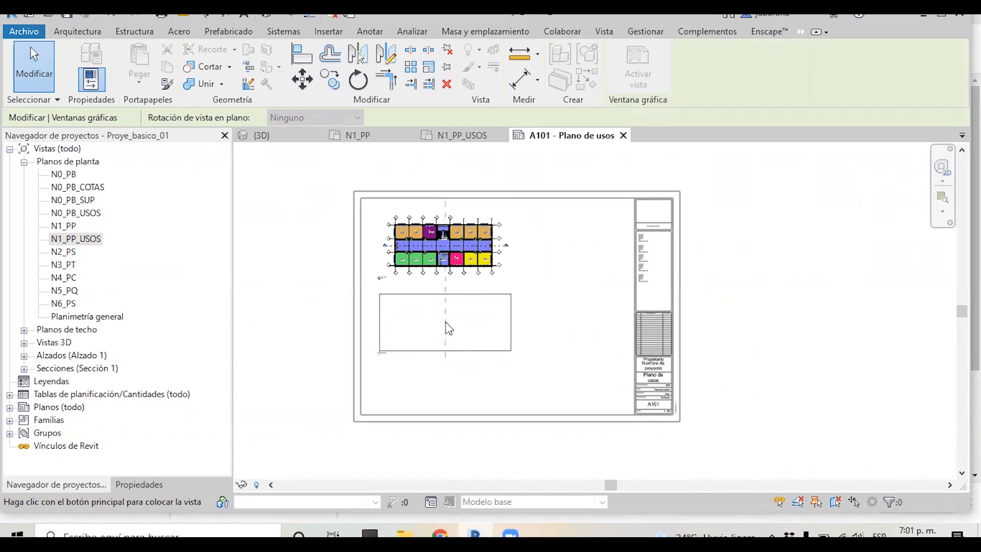
left_click(448, 328)
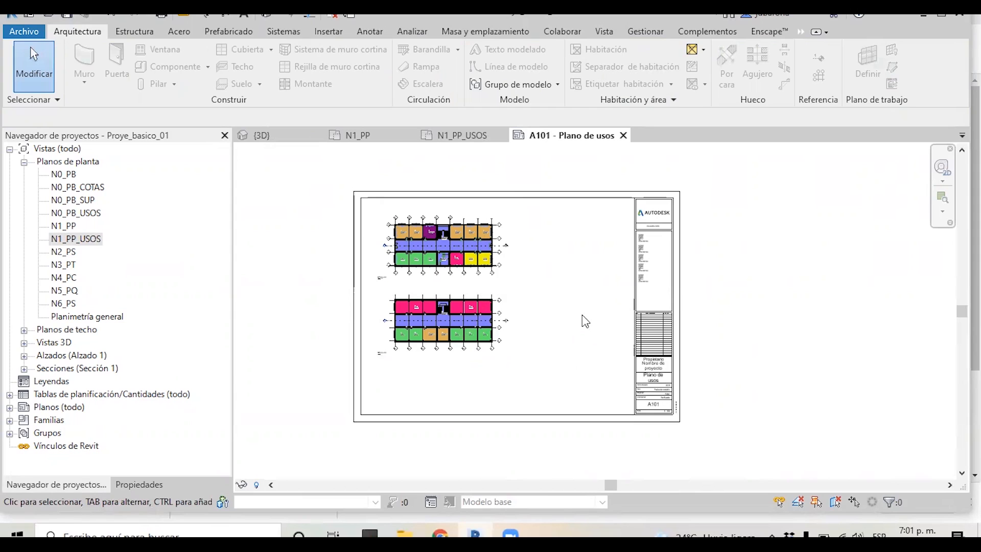
left_click_drag(484, 331, 460, 323)
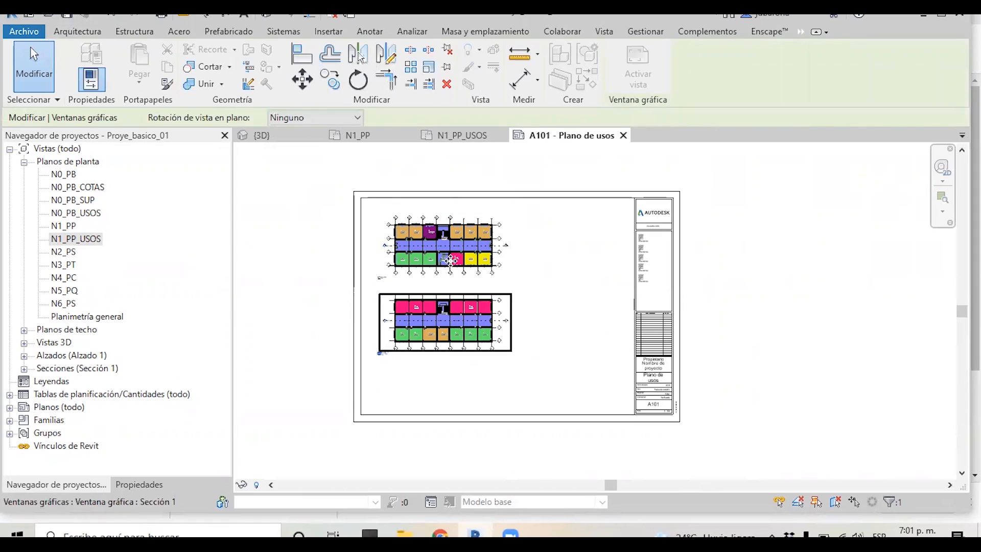
left_click(592, 309)
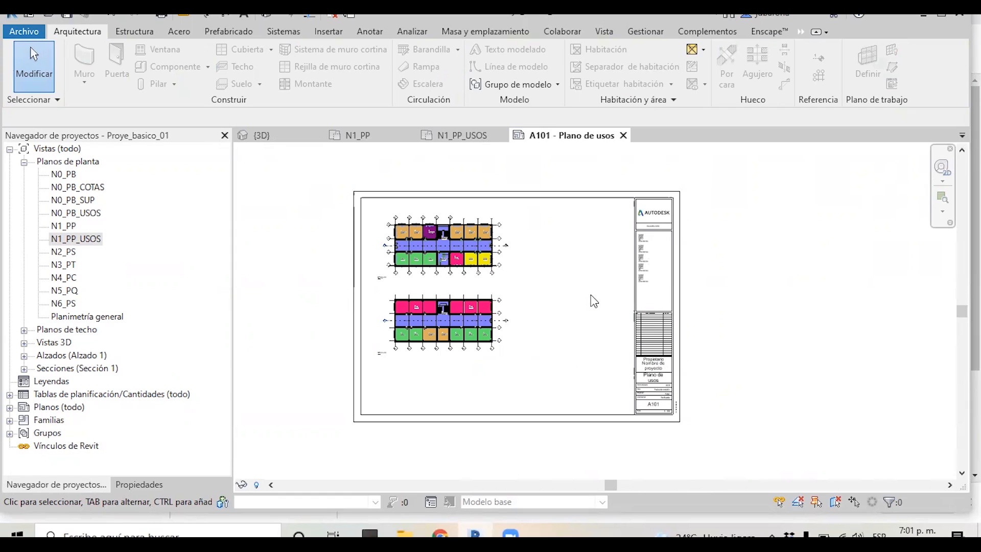
Open the Tabla de planificación de habitaciones schedule and review its rows for both levels
left_click(140, 484)
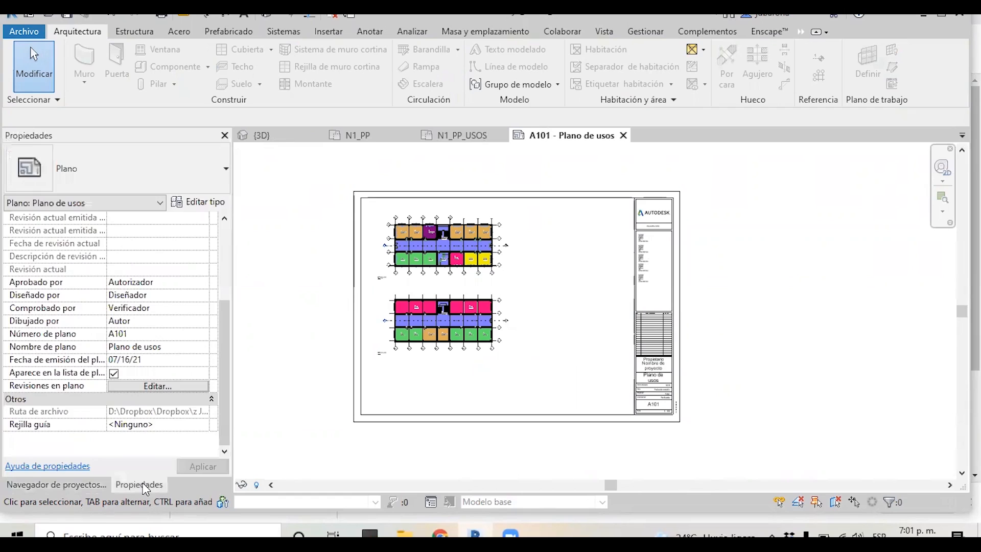
left_click(84, 482)
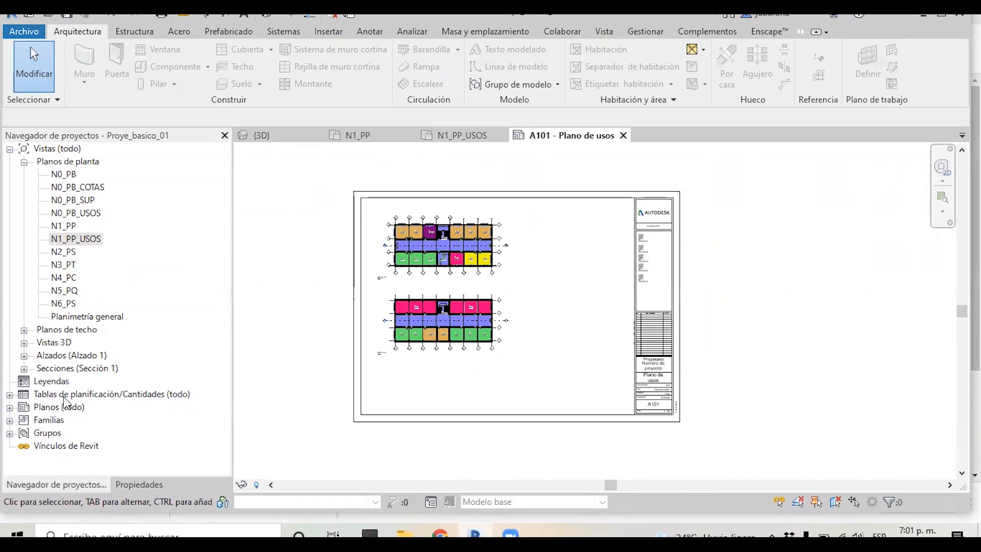
left_click(9, 394)
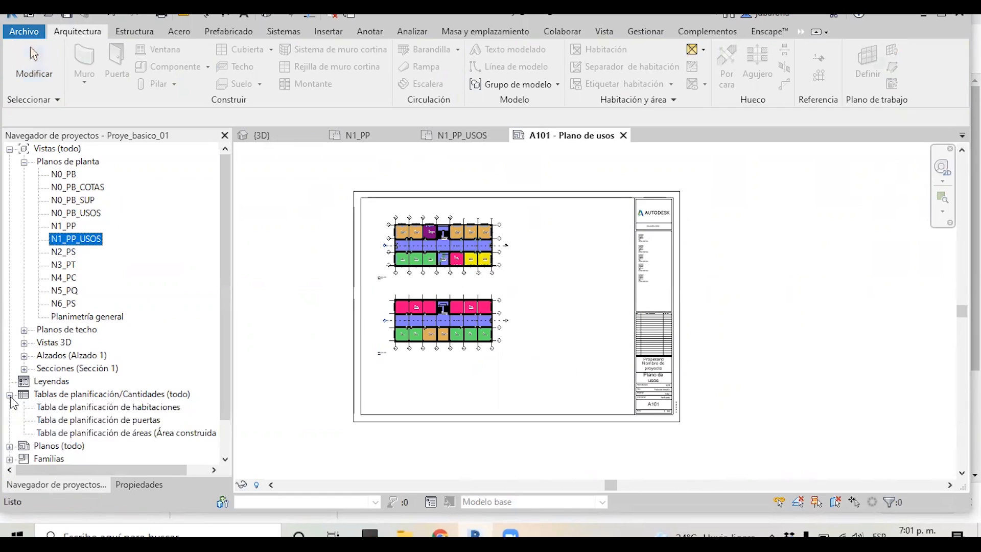
left_click(171, 395)
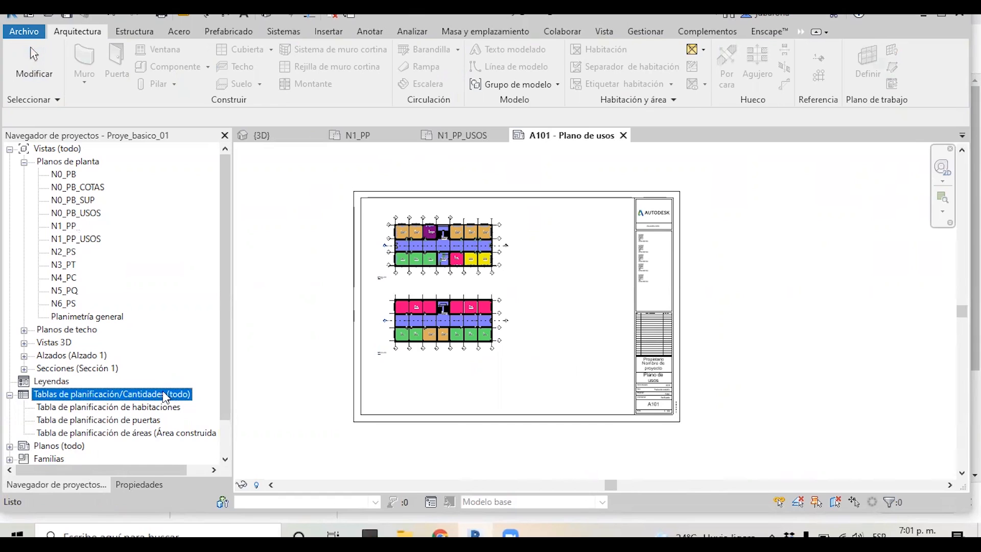
left_click(134, 408)
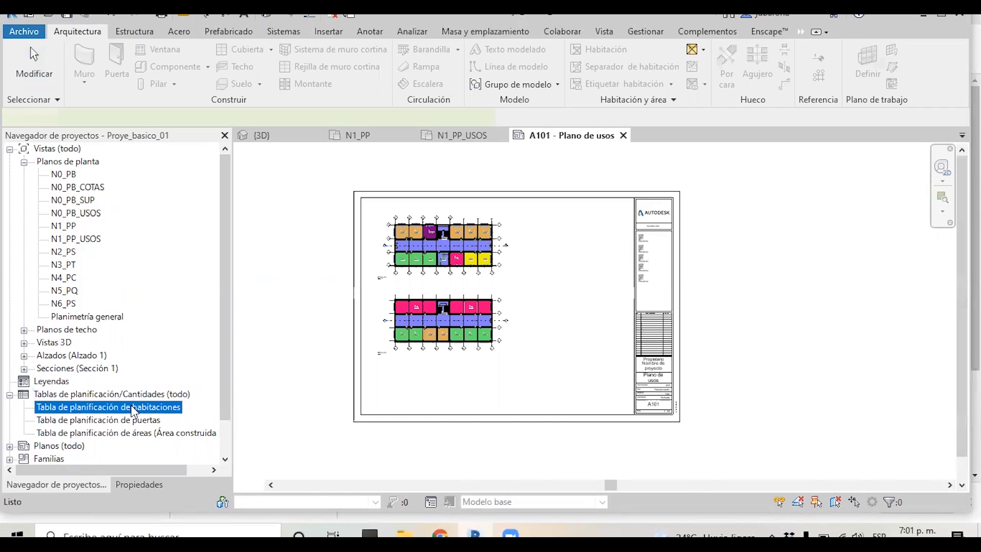
double_click(134, 408)
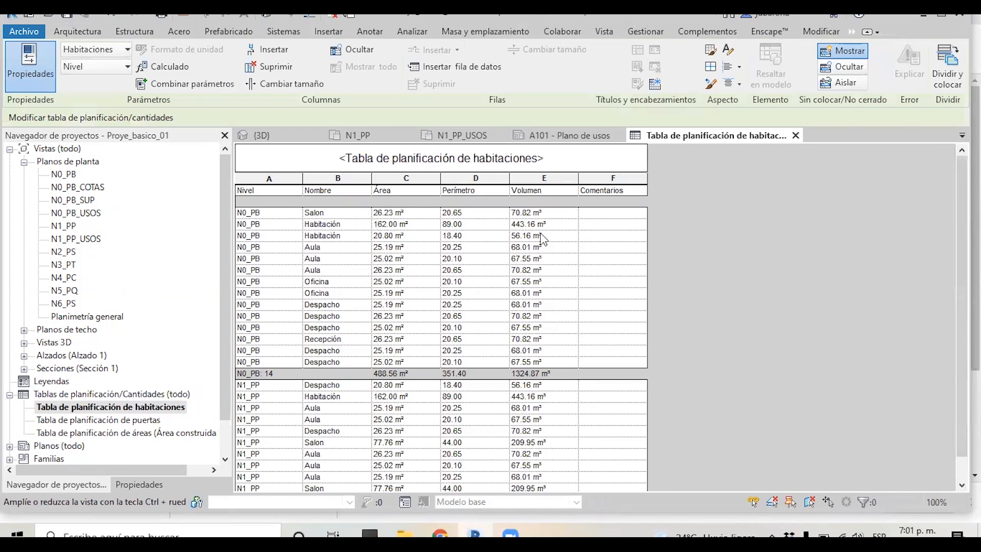
scroll(683, 228, "down", 1)
scroll(303, 420, "up", 1)
scroll(277, 217, "down", 1)
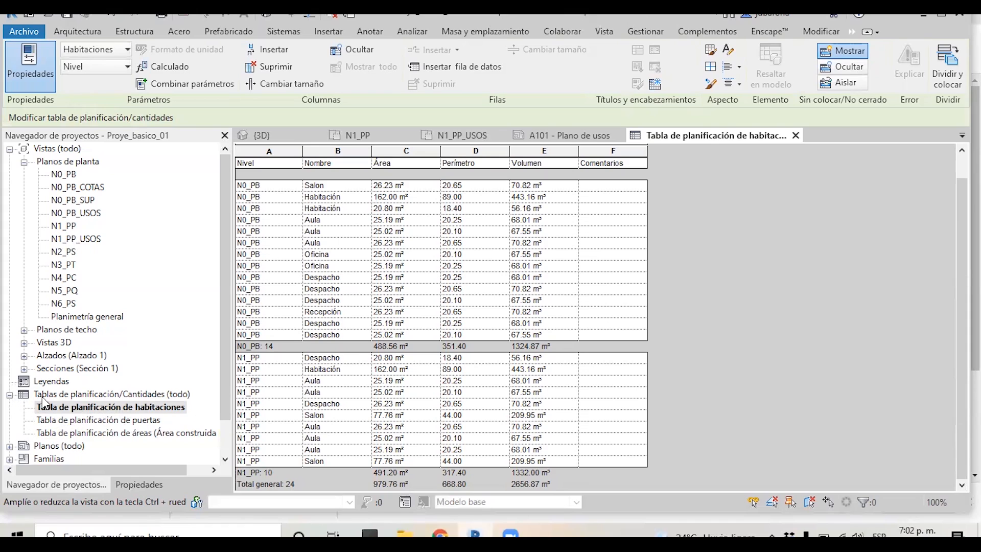
left_click(80, 397)
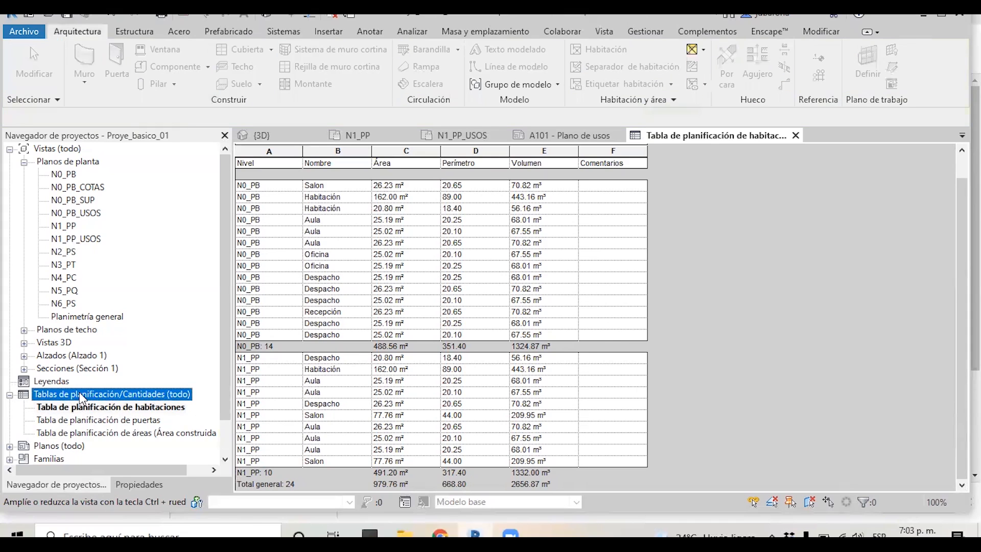
right_click(131, 394)
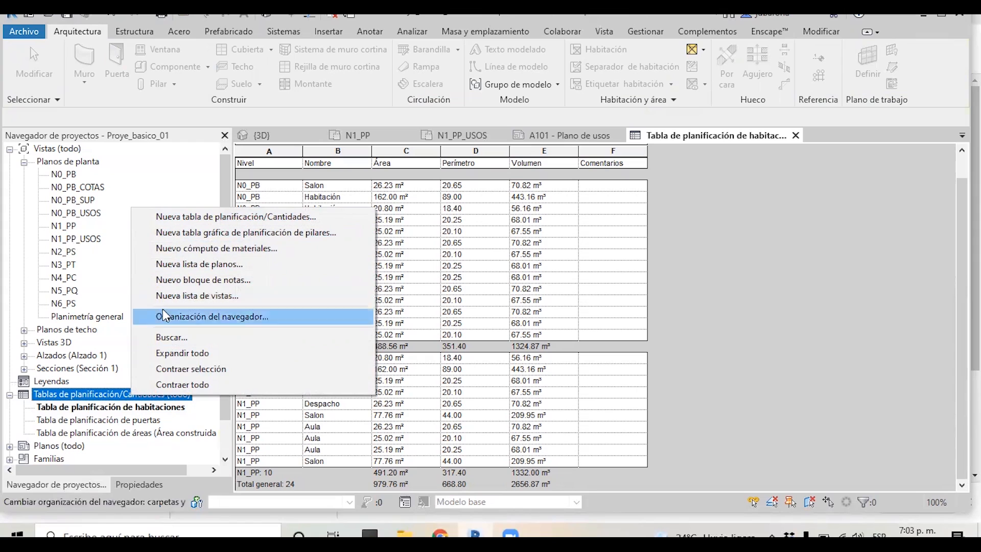
left_click(91, 397)
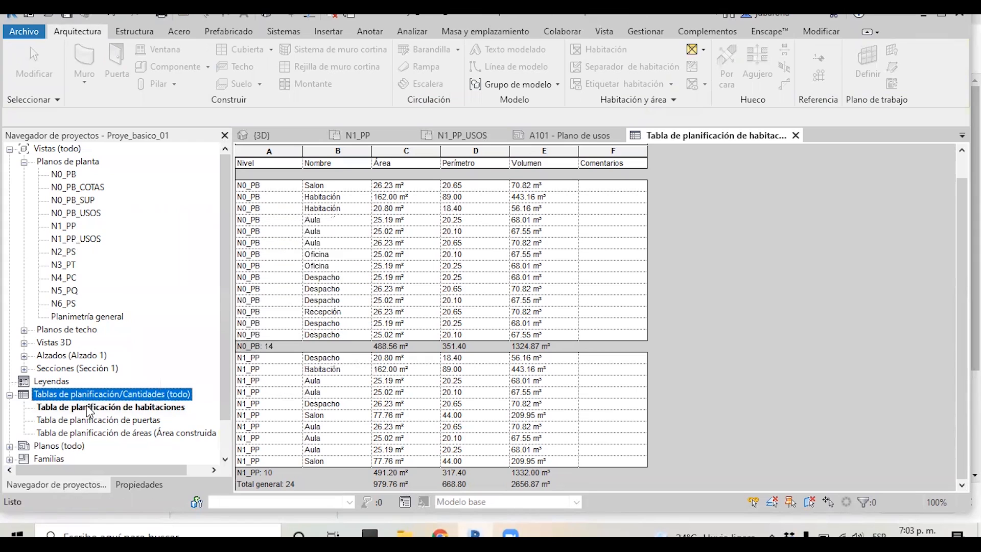
left_click(90, 409)
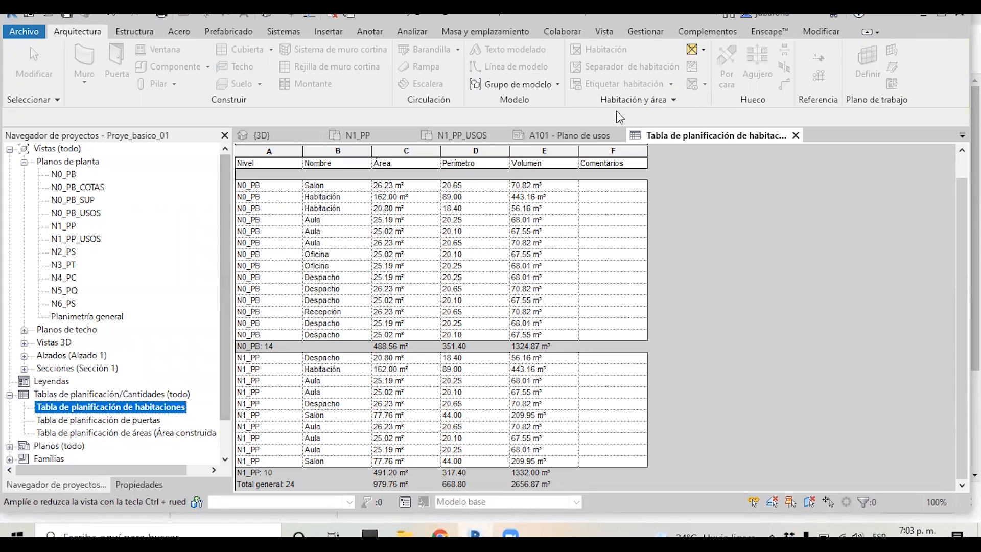
Place the Tabla de planificación de habitaciones schedule on the A101 sheet to the right of the plans
left_click(550, 135)
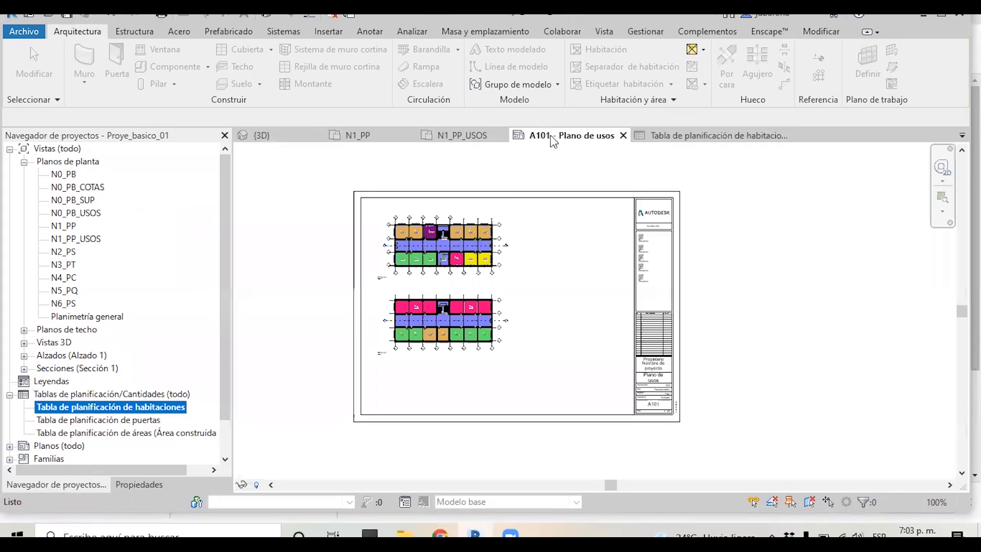
left_click(115, 412)
left_click_drag(116, 414, 547, 290)
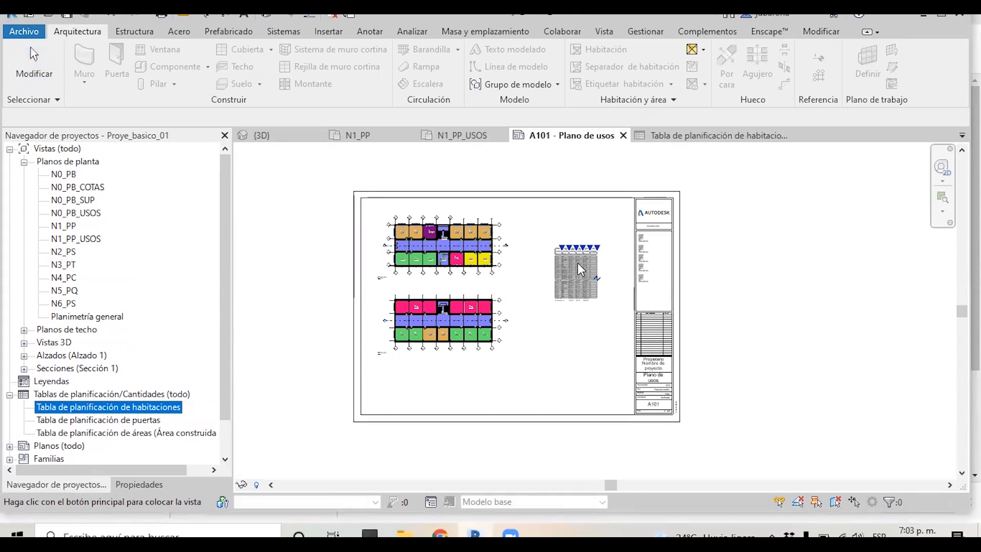
left_click(576, 243)
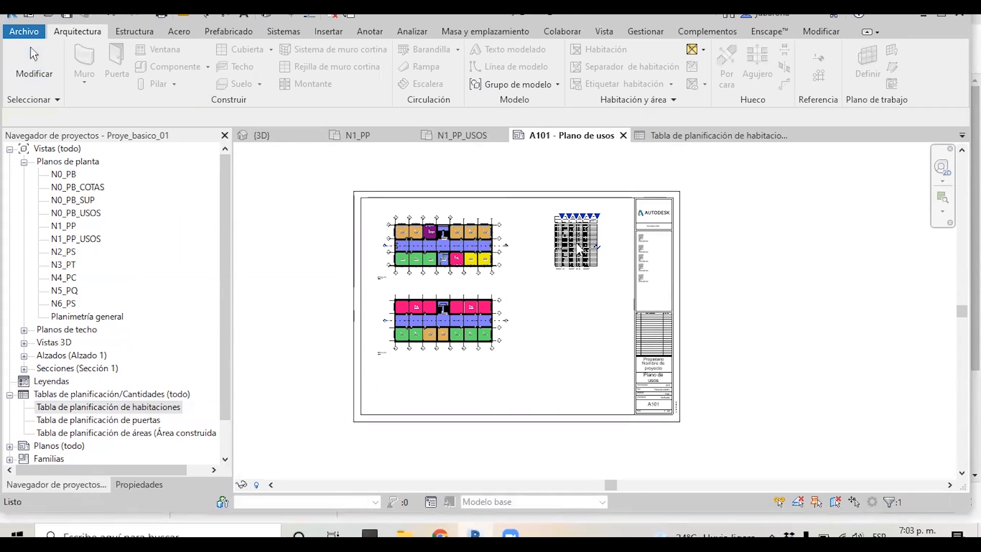
Widen the Nombre column of the schedule placed on the sheet
scroll(629, 245, "up", 4)
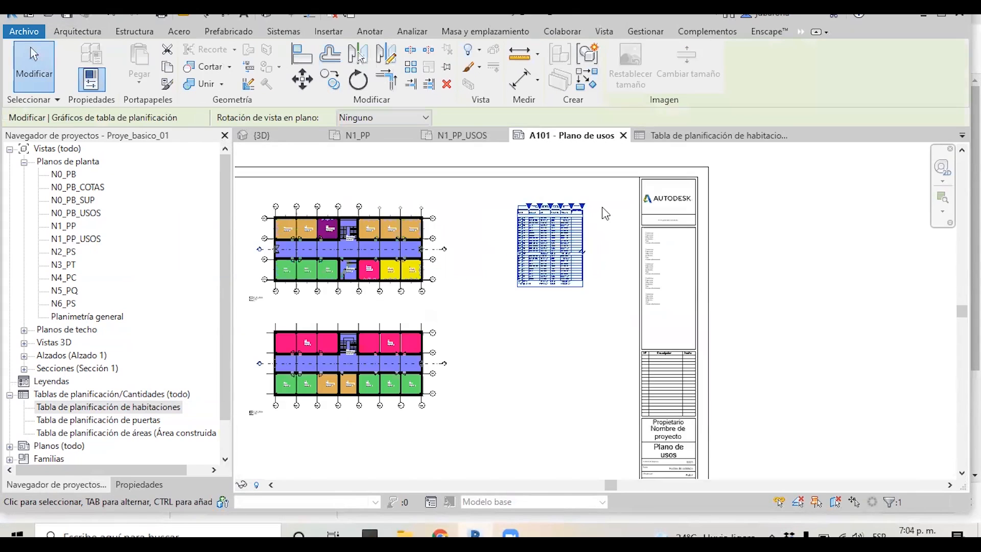
left_click(597, 225)
scroll(587, 225, "up", 3)
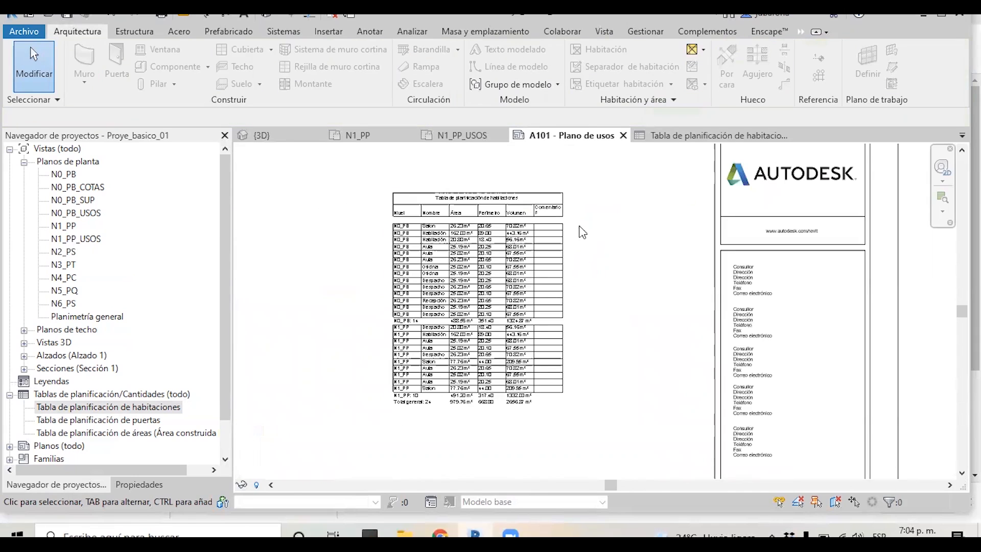
scroll(498, 284, "up", 2)
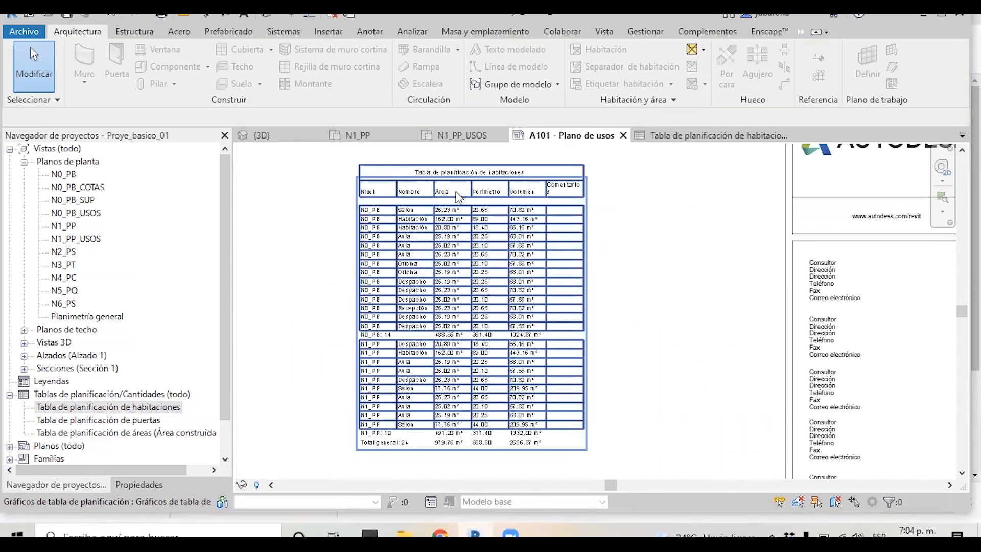
left_click(437, 193)
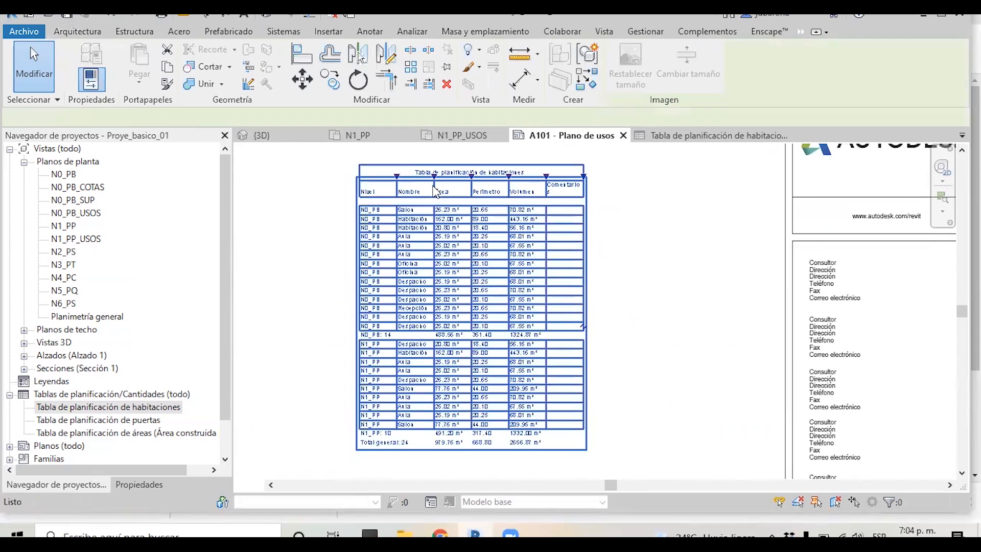
double_click(433, 178)
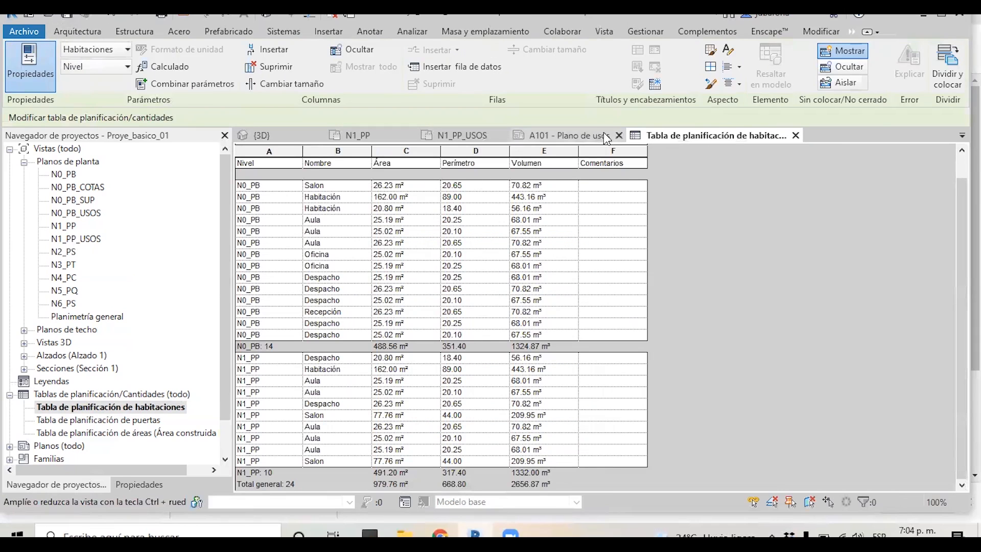
left_click(587, 135)
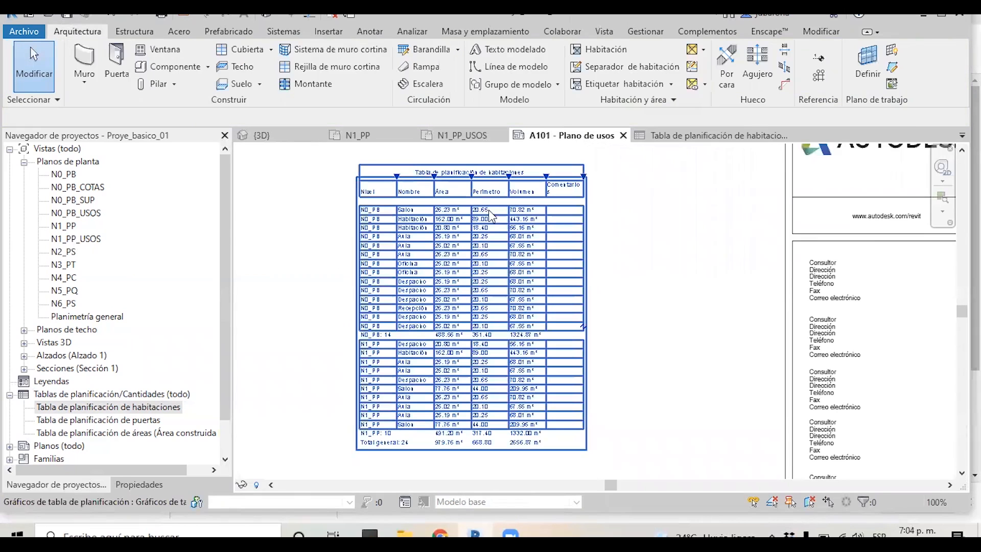
left_click(437, 182)
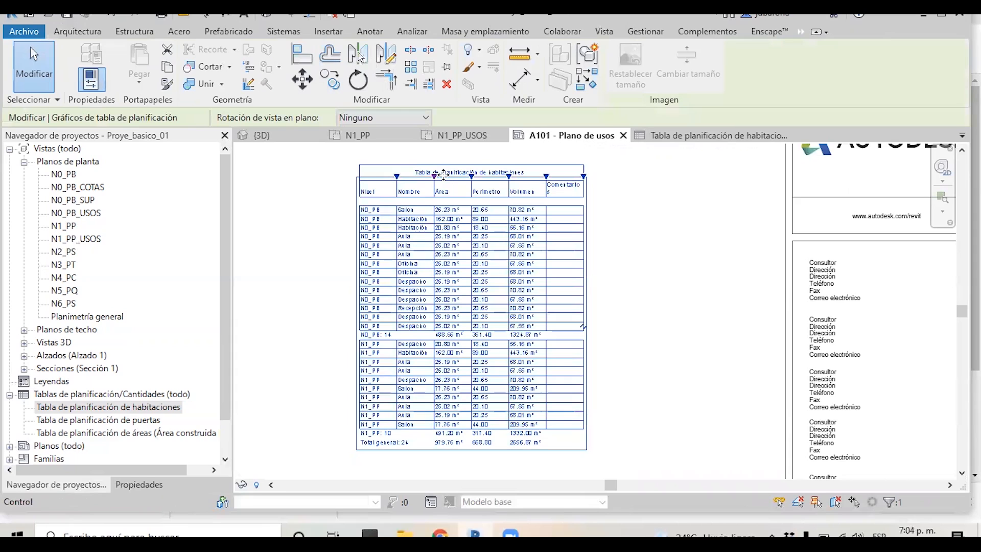
left_click_drag(435, 177, 449, 176)
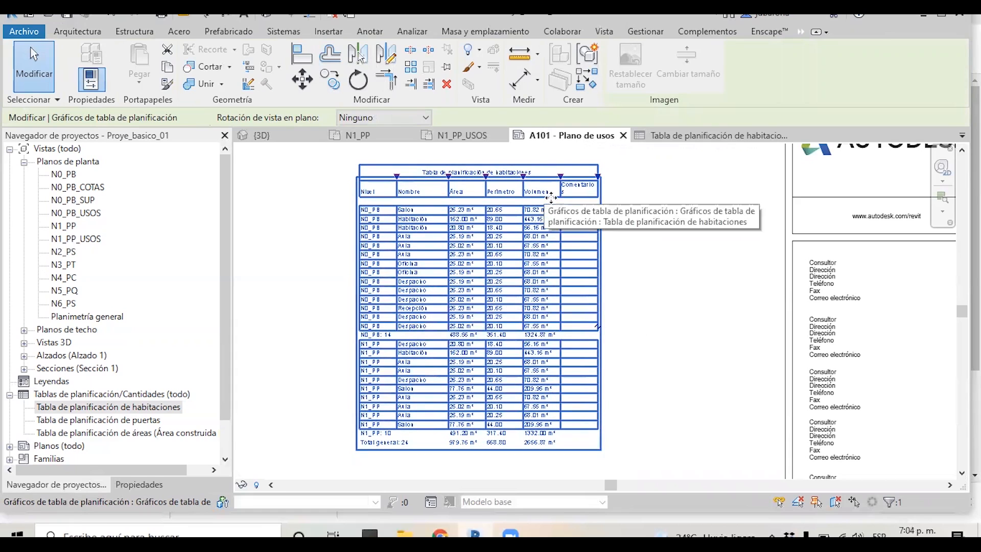
Move the placed room schedule slightly left on the A101 sheet
scroll(604, 205, "down", 2)
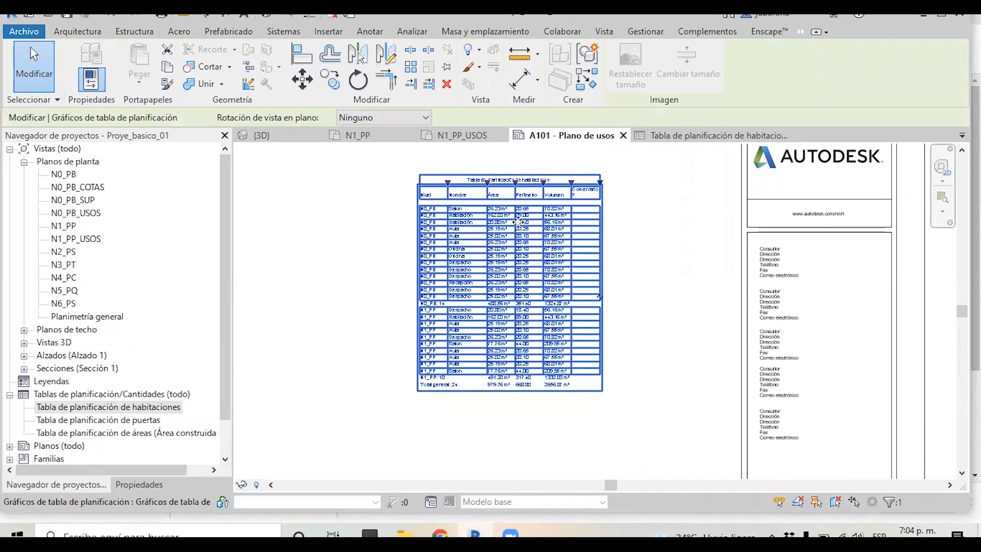
left_click(658, 221)
double_click(604, 258)
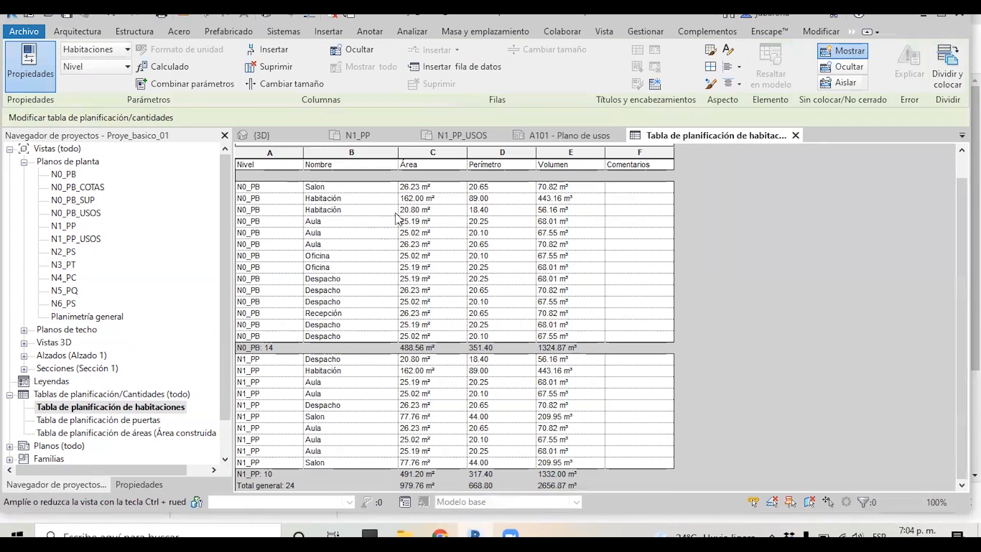
left_click(564, 135)
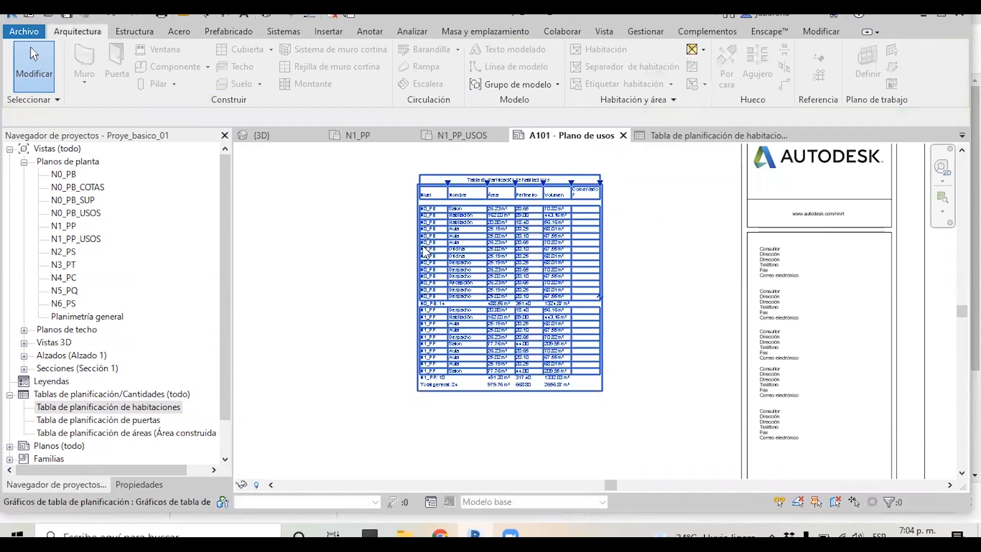
scroll(487, 314, "down", 3)
scroll(488, 314, "down", 2)
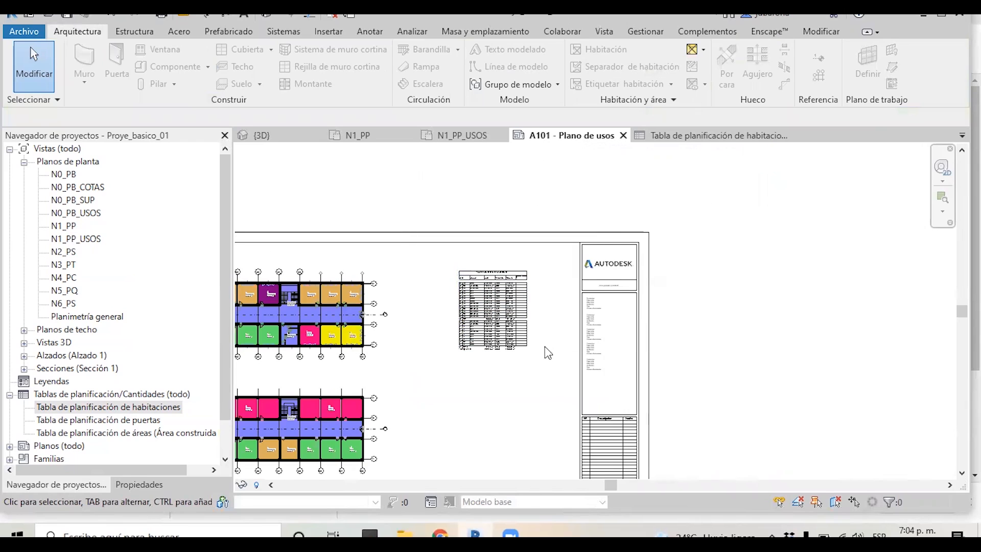
scroll(484, 373, "up", 2)
left_click(487, 310)
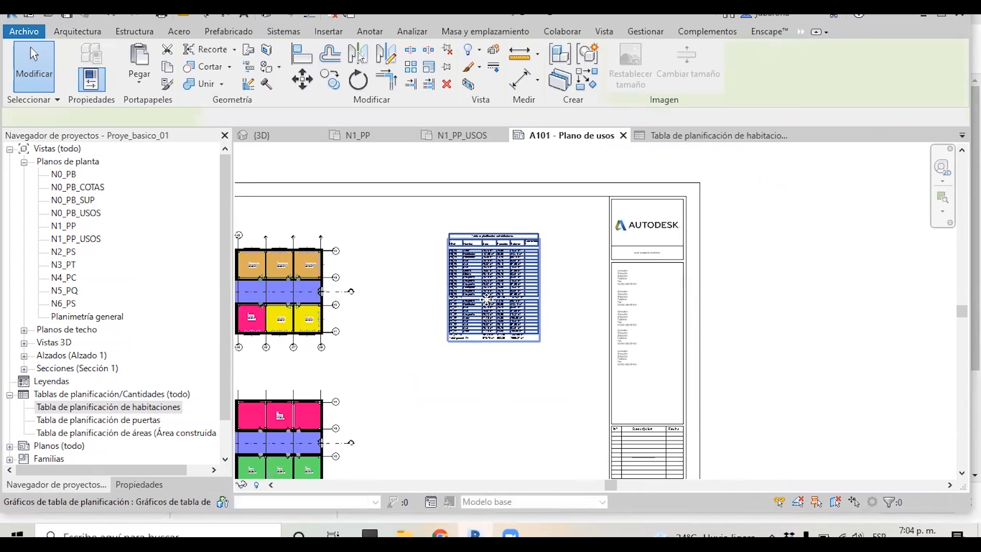
left_click_drag(487, 311, 475, 309)
left_click(541, 278)
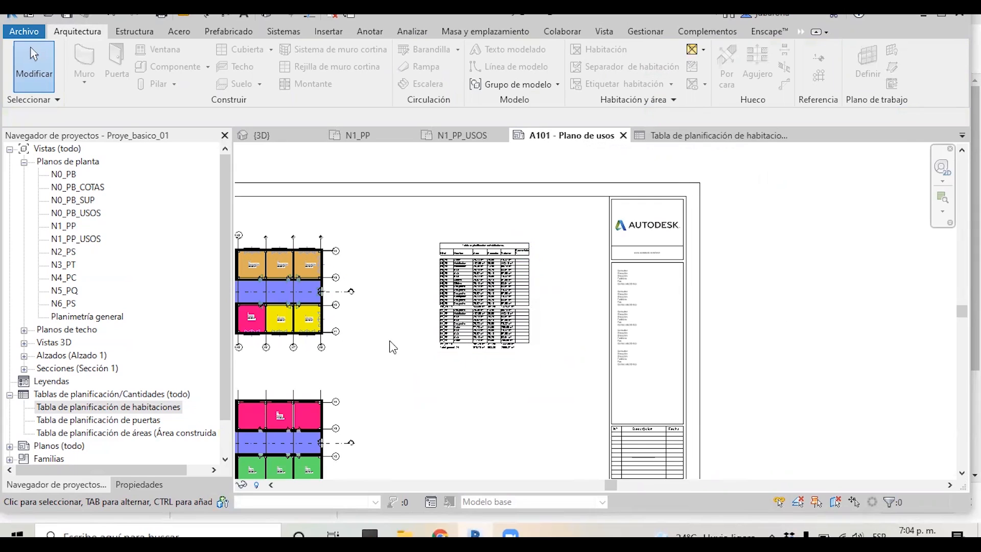
Inspect the placed room schedule and overall sheet layout
scroll(428, 316, "up", 4)
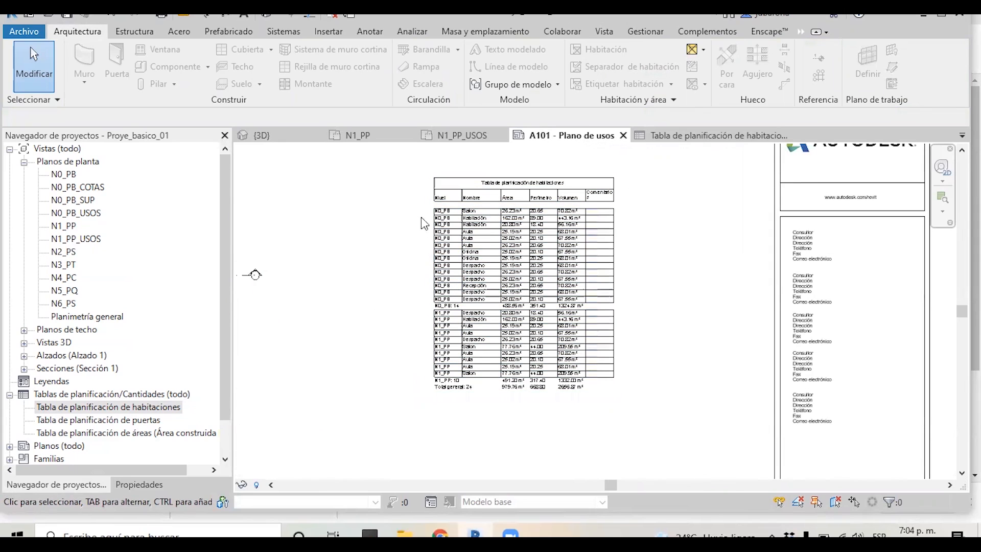
scroll(422, 213, "down", 1)
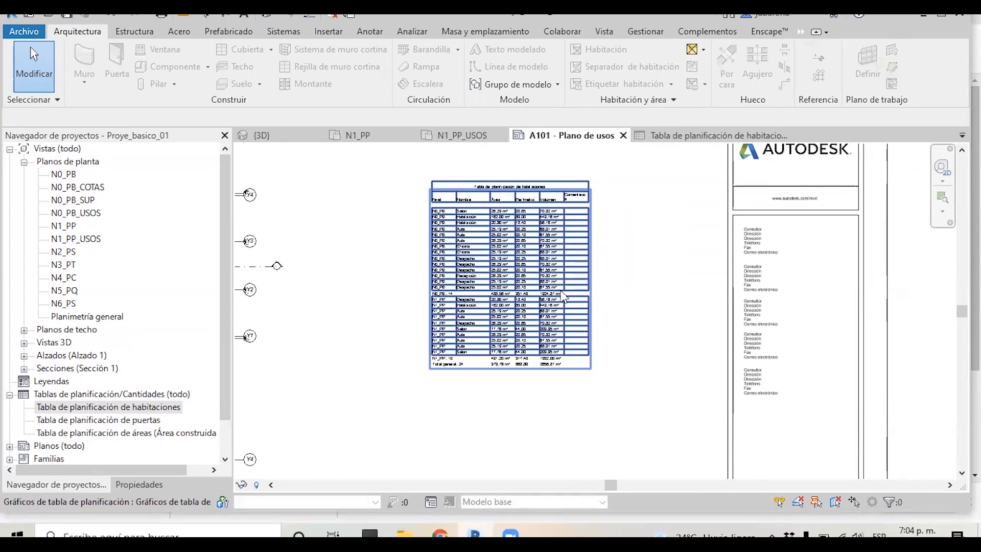
left_click(475, 175)
scroll(477, 175, "down", 2)
scroll(480, 176, "down", 2)
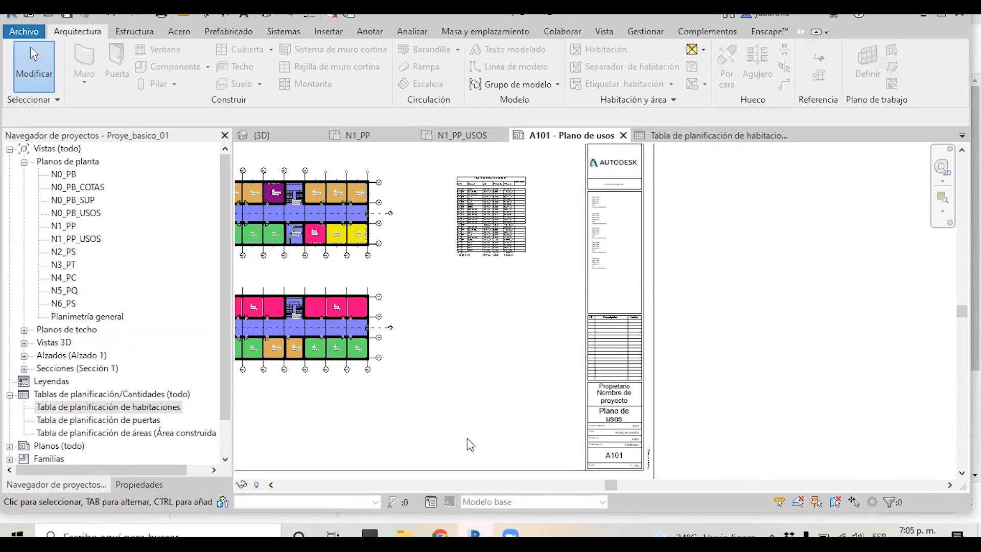
Create a new area plan of type Área construida bruta for level N0_PB
scroll(734, 215, "down", 2)
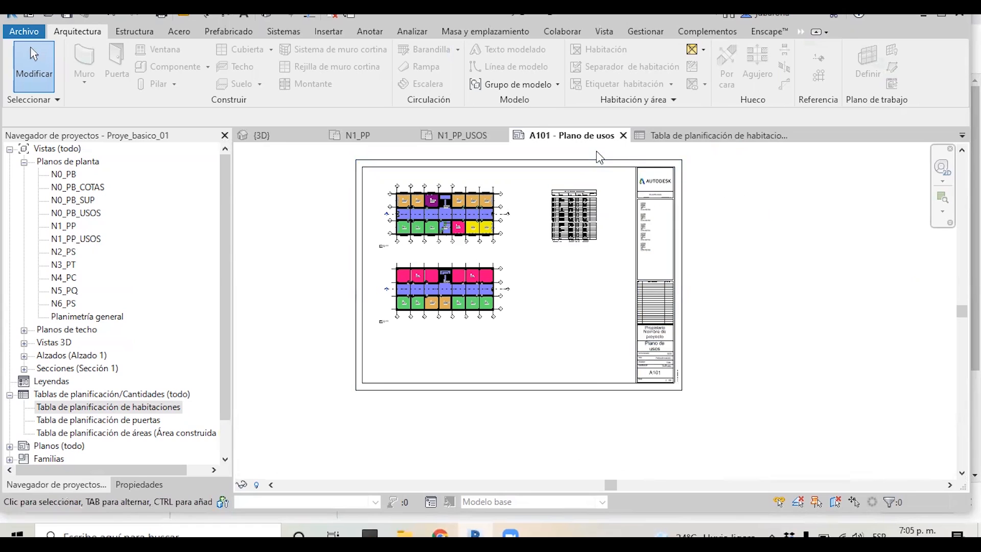
scroll(596, 152, "up", 2)
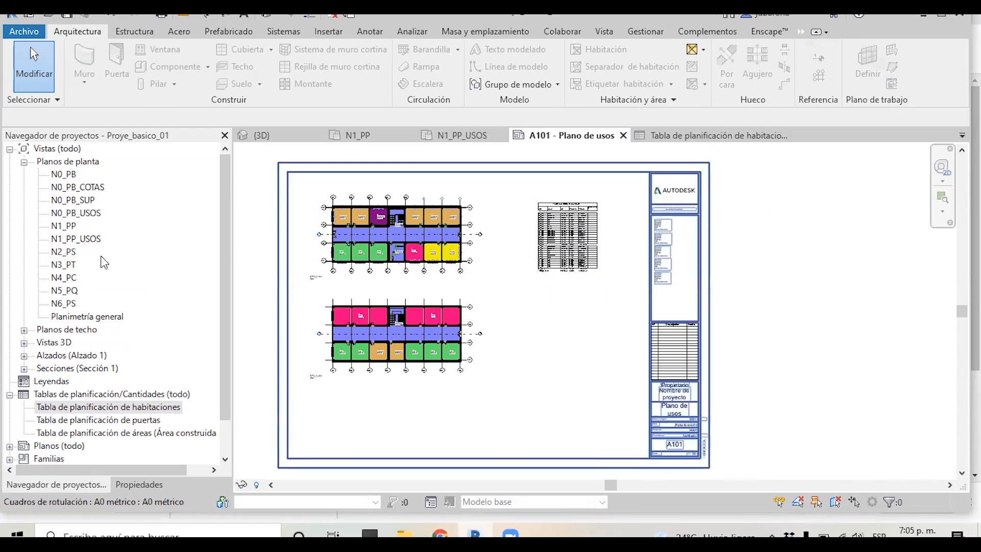
left_click(85, 201)
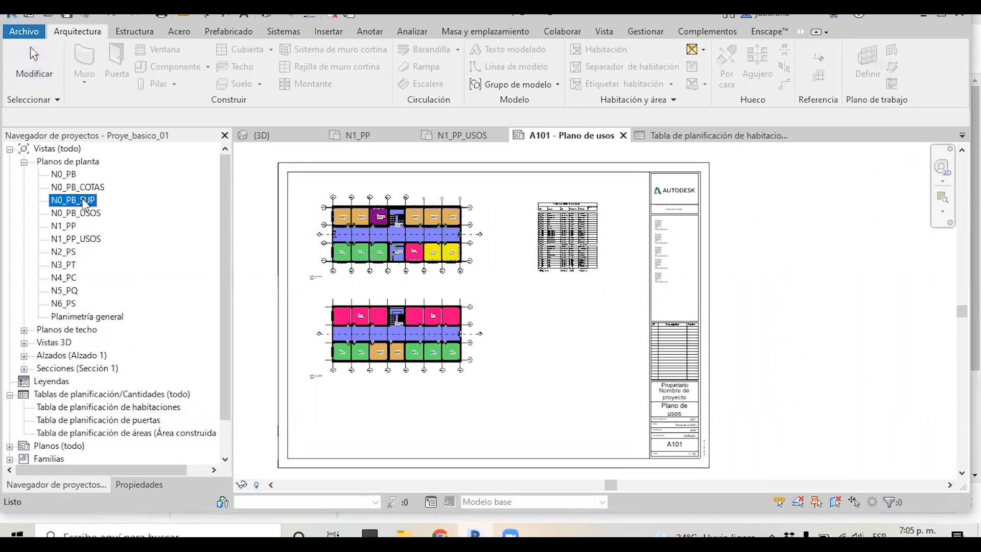
double_click(85, 202)
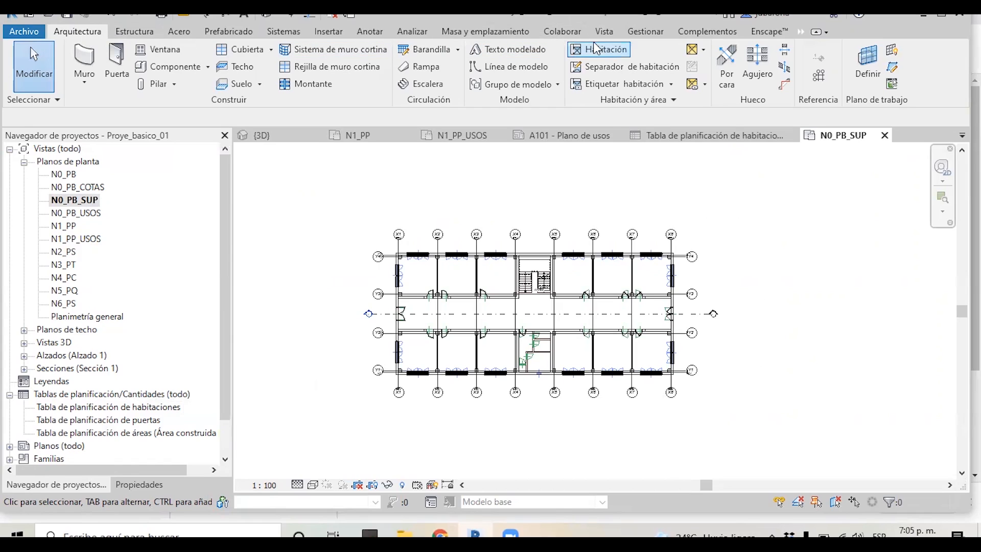
left_click(701, 51)
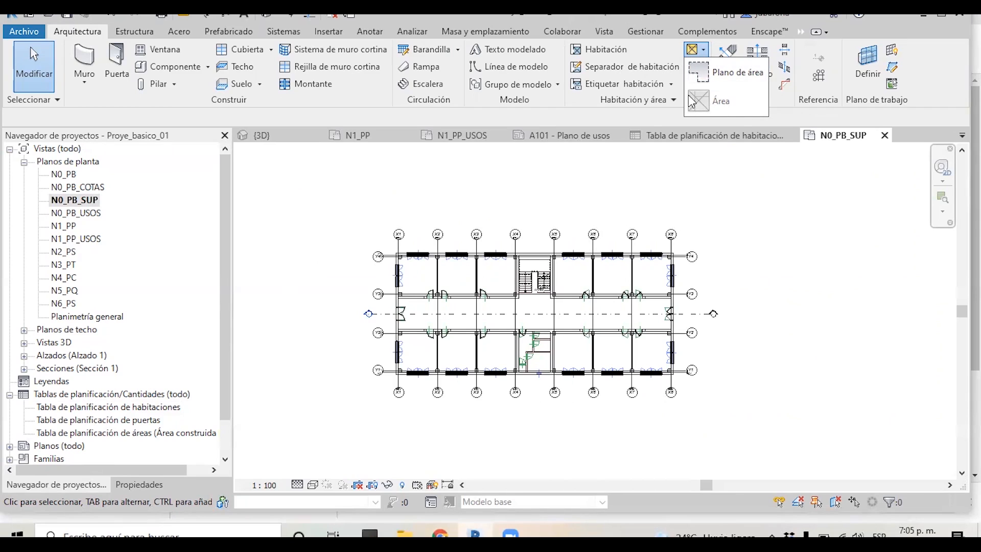
left_click(736, 73)
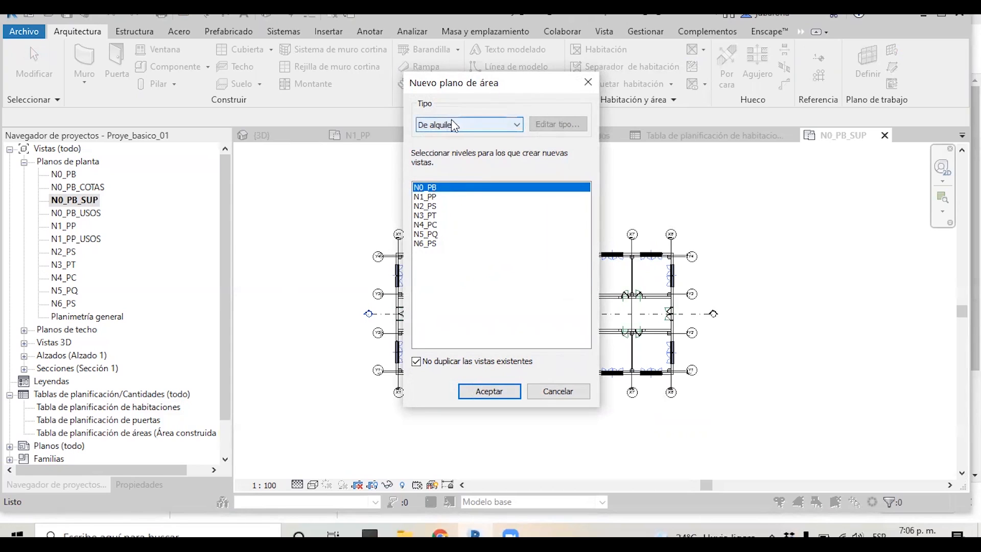
left_click(473, 126)
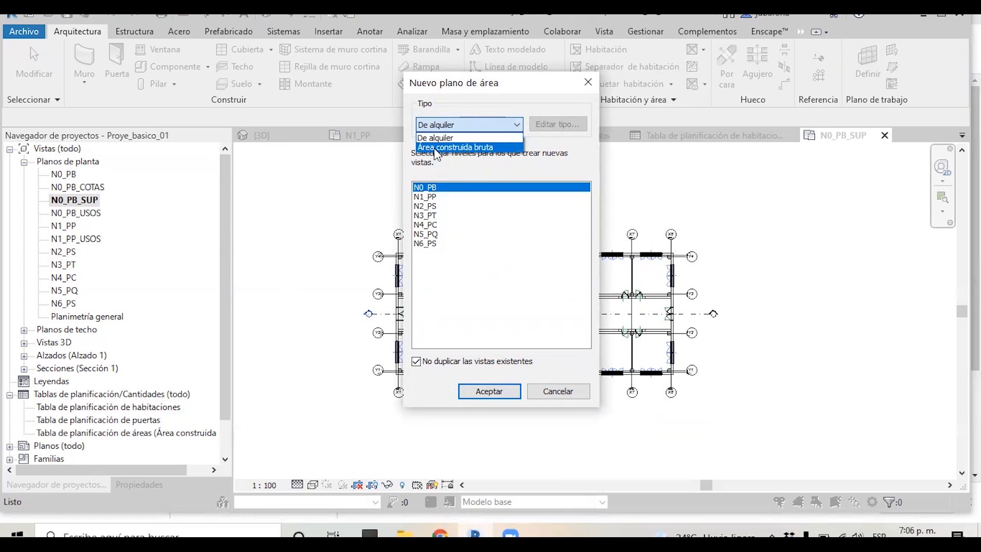
left_click(474, 148)
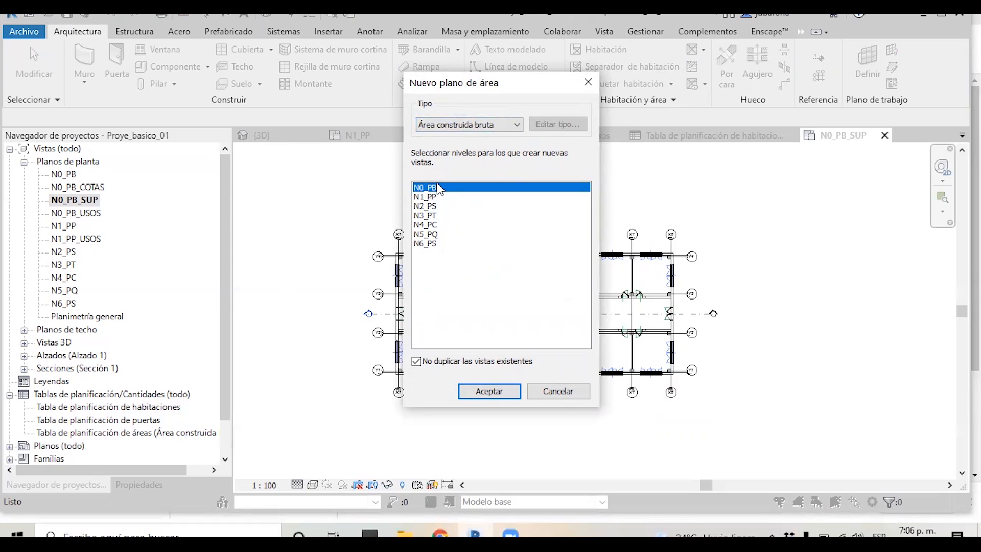
left_click(488, 390)
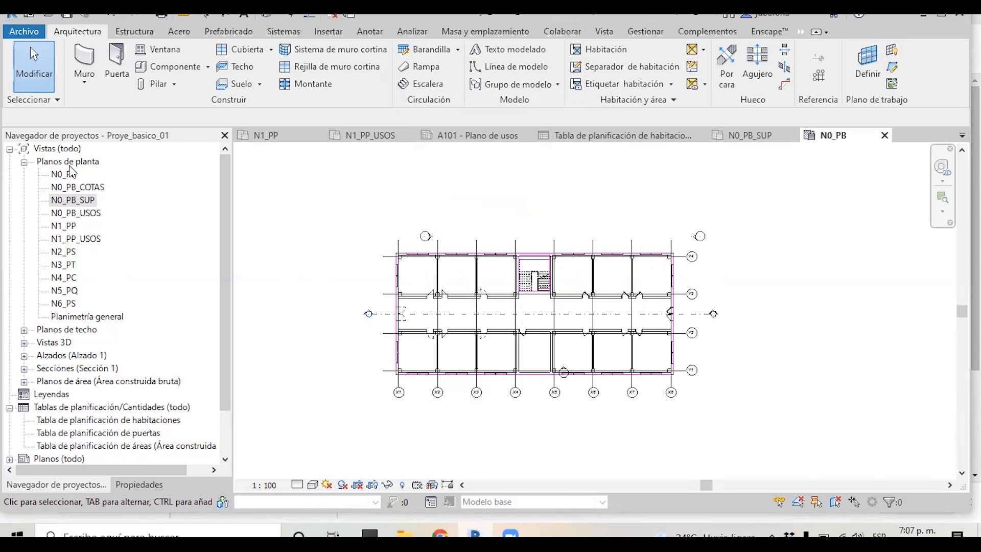
Open the N0_PB area plan, select its gross area and place an area tag at its centre
left_click(24, 162)
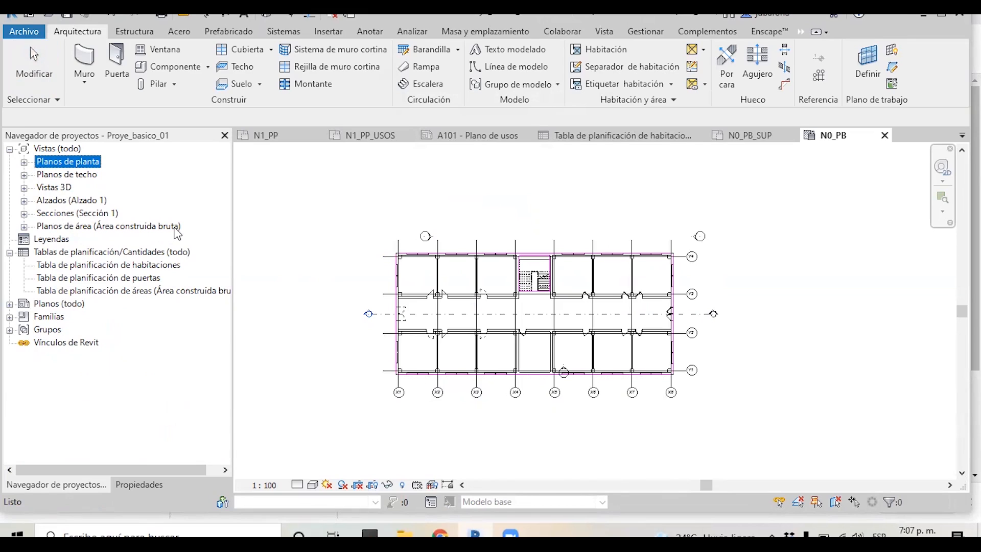
left_click(24, 227)
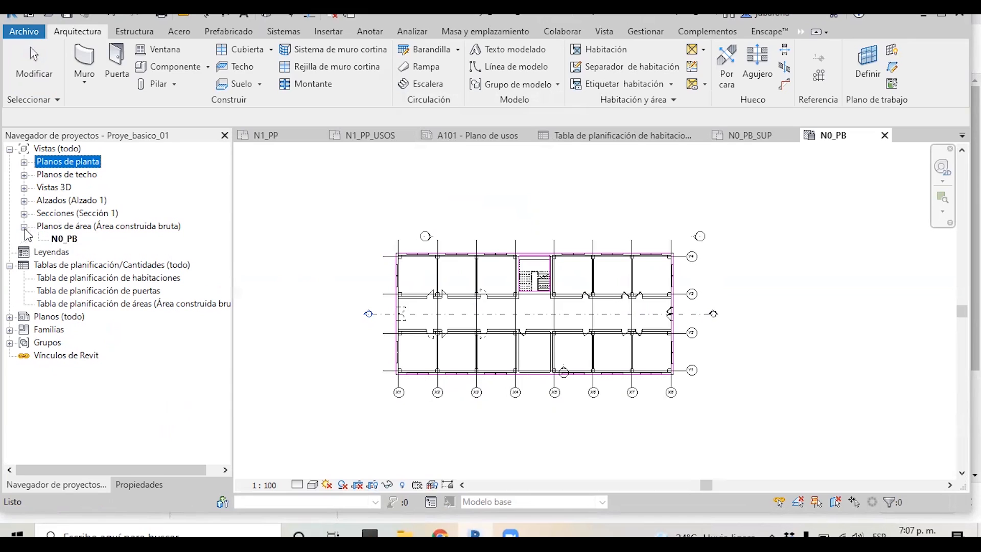
left_click(58, 240)
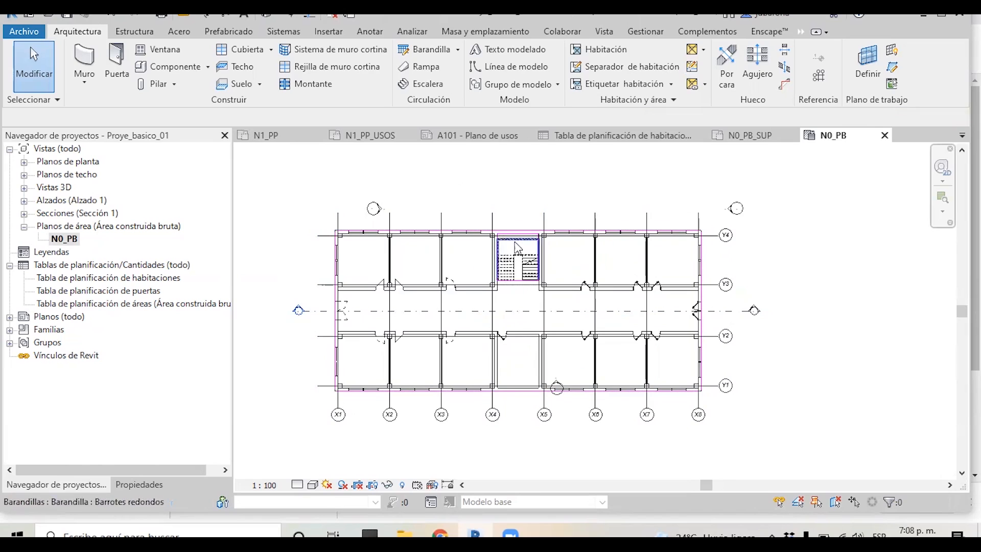
left_click(530, 321)
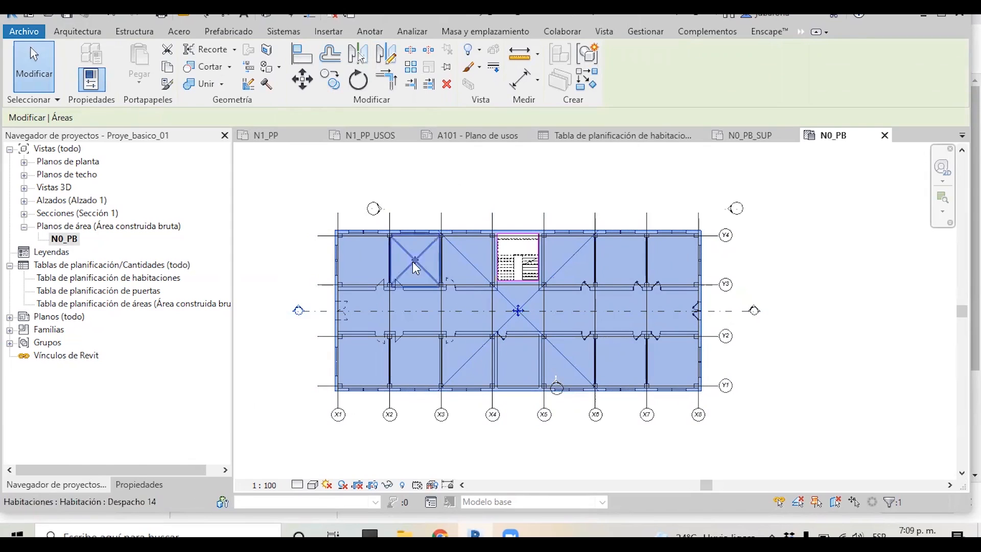
left_click(78, 35)
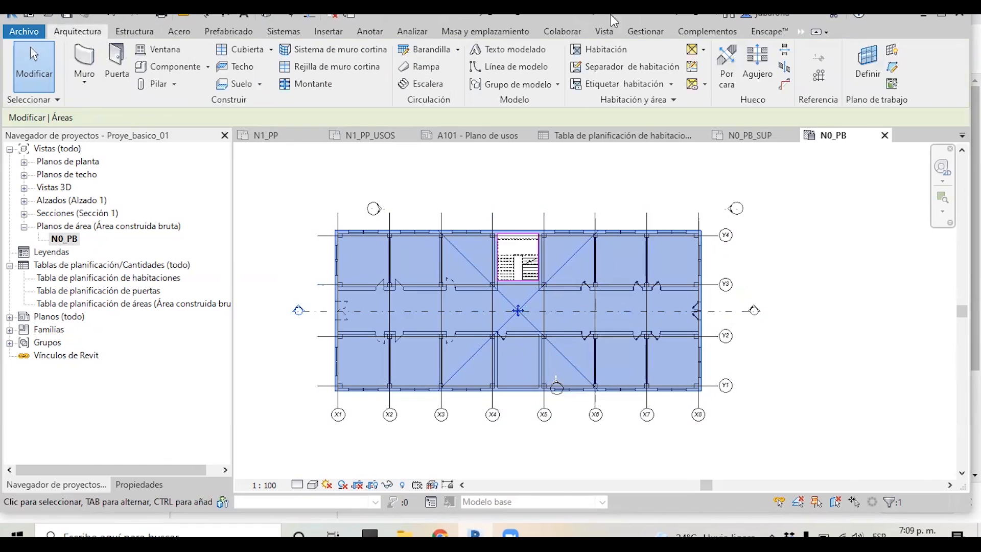
left_click(693, 85)
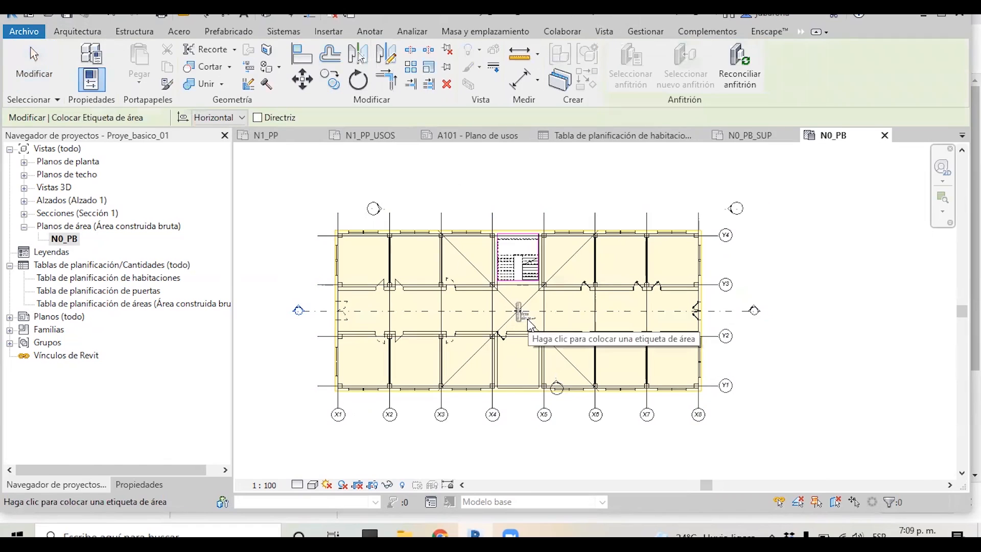
left_click(516, 320)
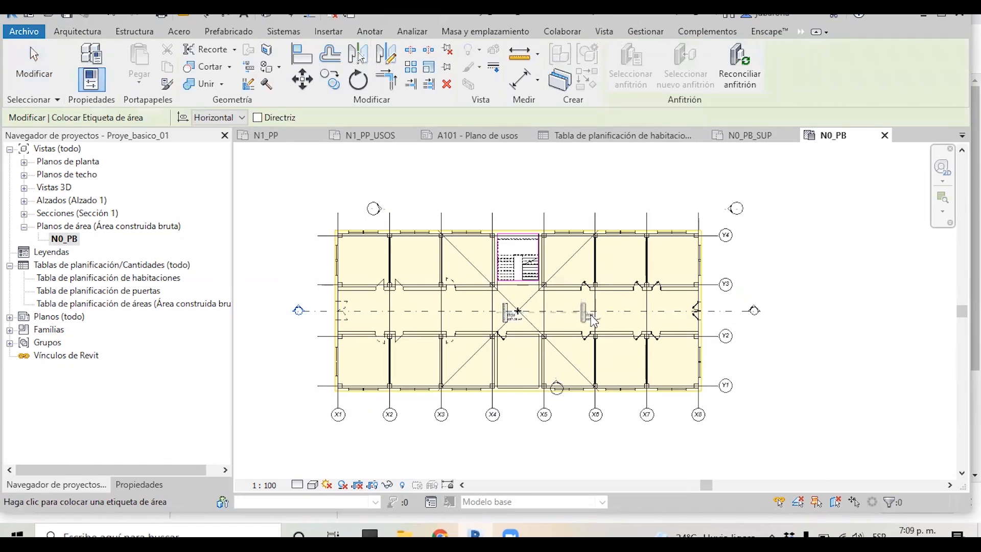
key("Escape")
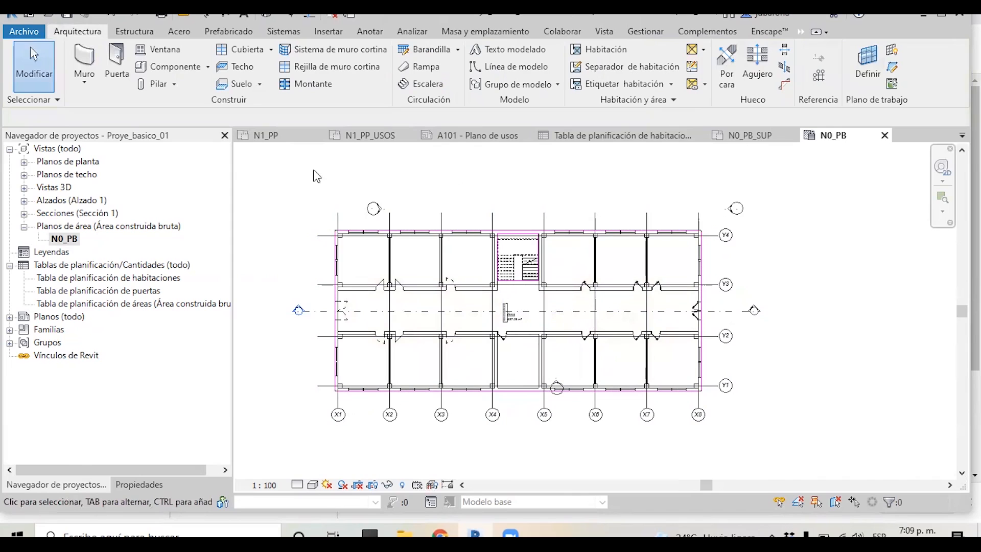
Create another Área construida bruta area plan for level N1_PP
left_click(603, 32)
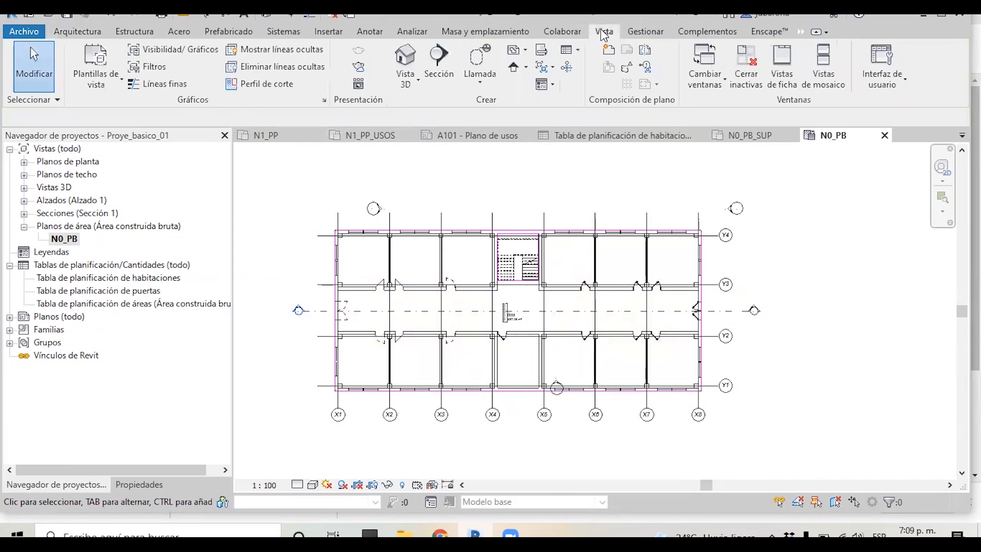
left_click(524, 50)
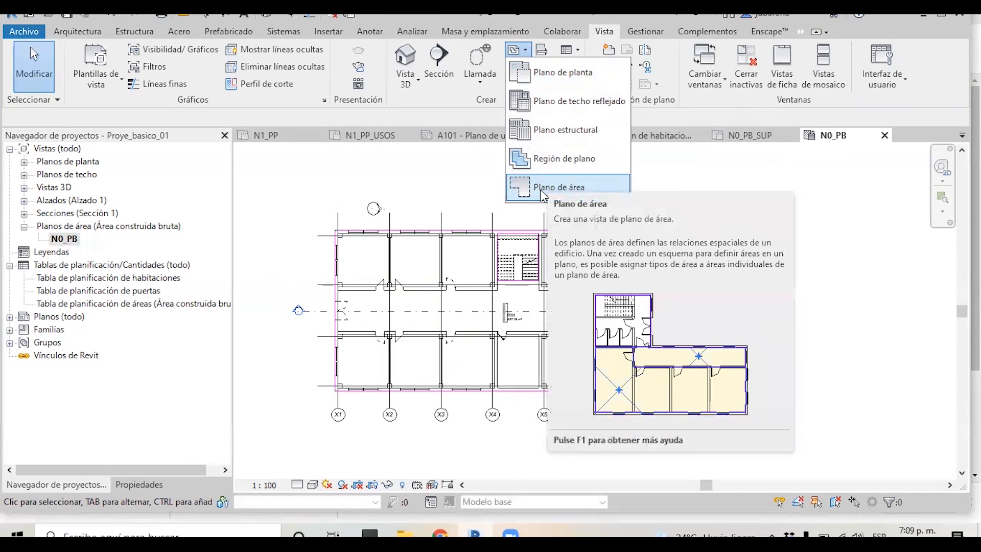
left_click(542, 189)
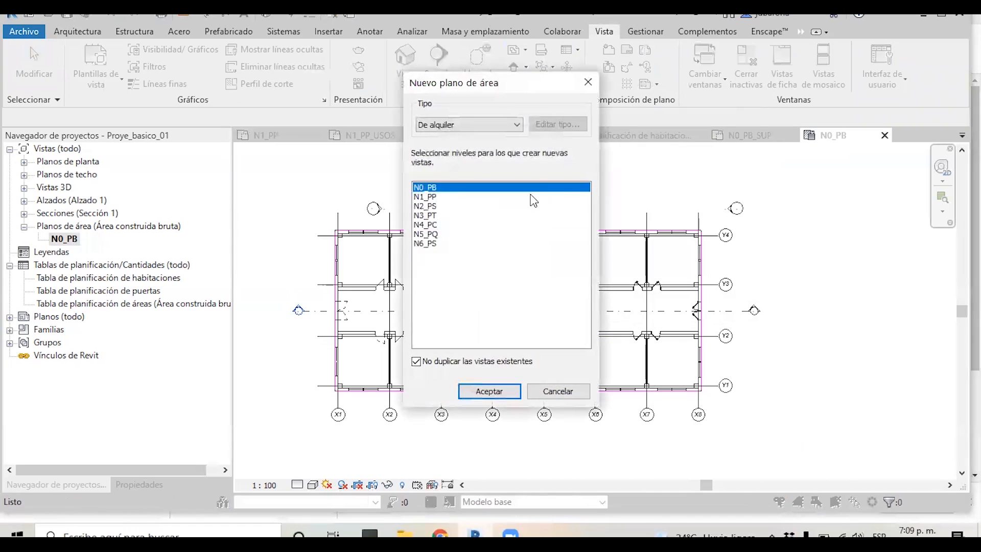
left_click(452, 126)
left_click(458, 145)
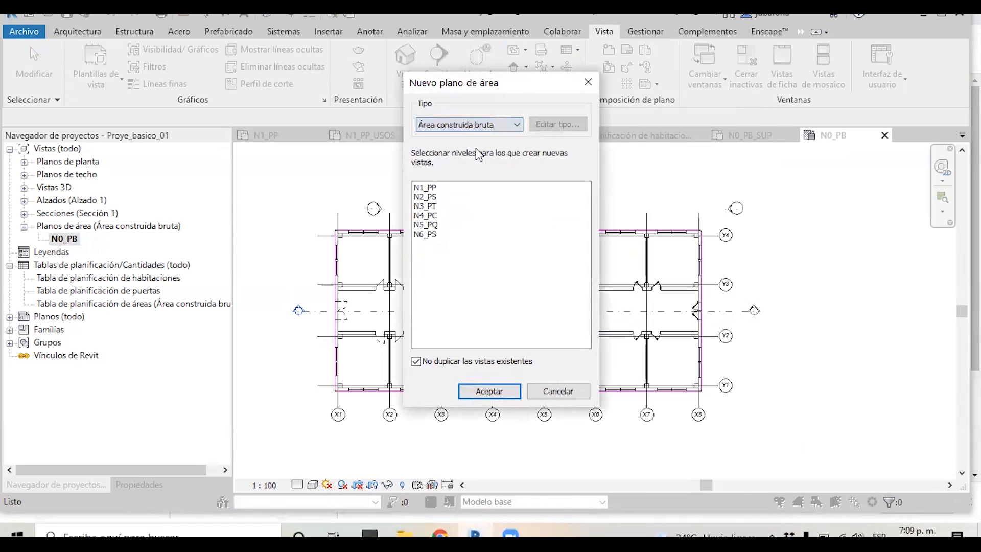
left_click(431, 187)
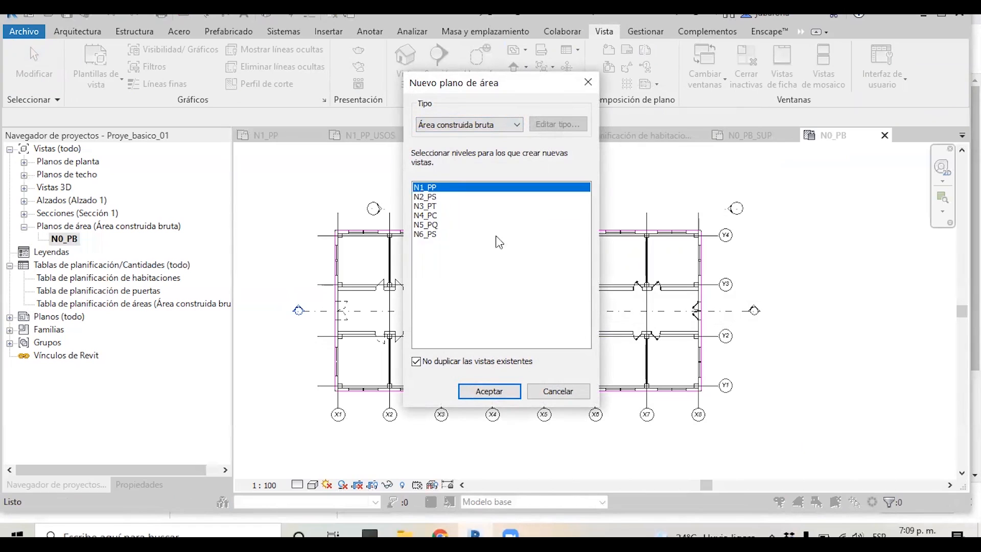
left_click(507, 392)
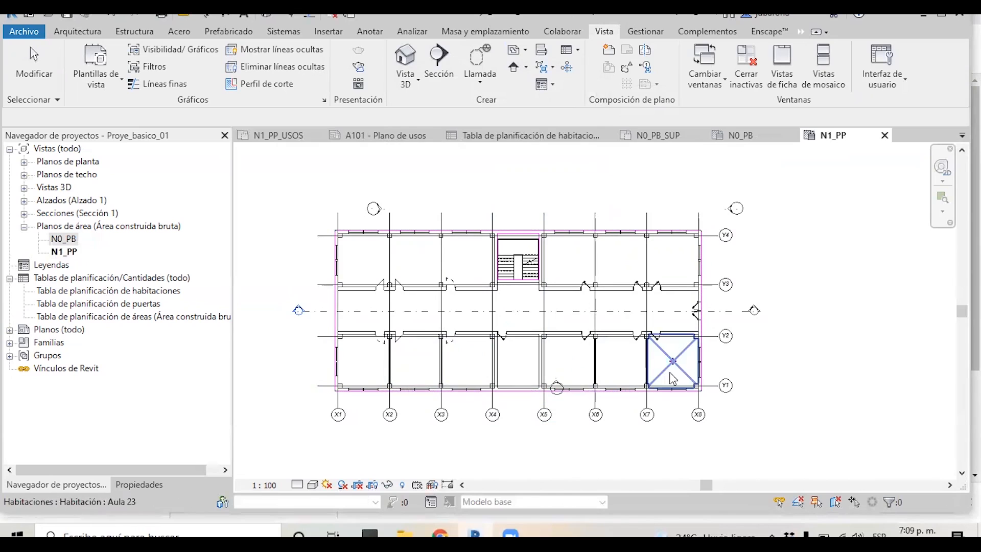
Select the N1_PP gross area and review its properties
left_click(419, 271)
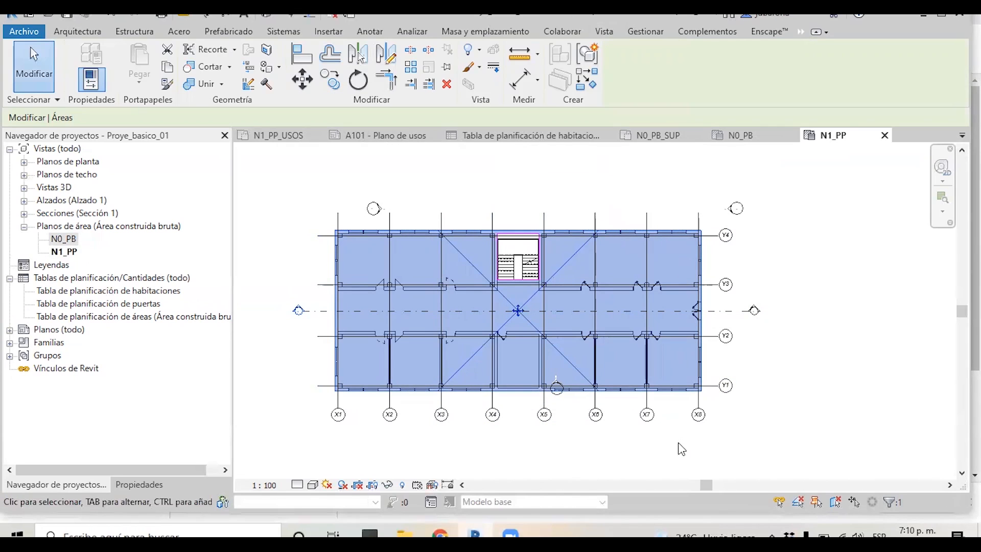
left_click(139, 483)
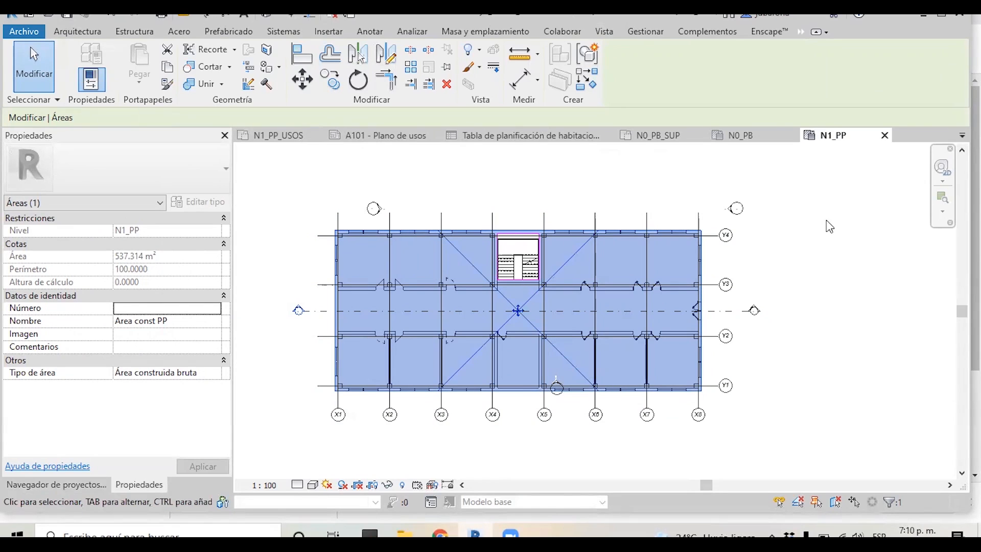
Try sketching a rectangular area boundary between grids X2 and X3, check the area, and undo the boundary
left_click(73, 34)
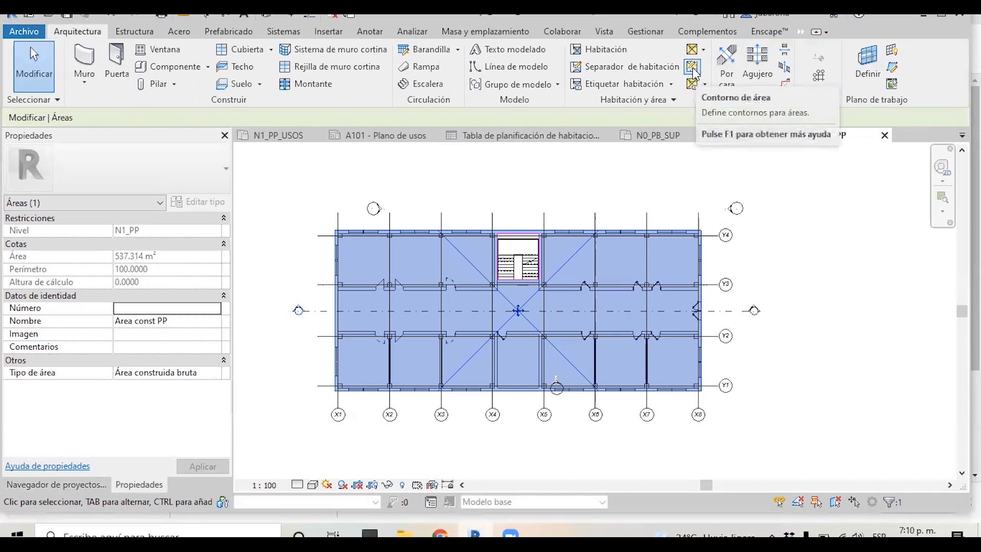
left_click(693, 67)
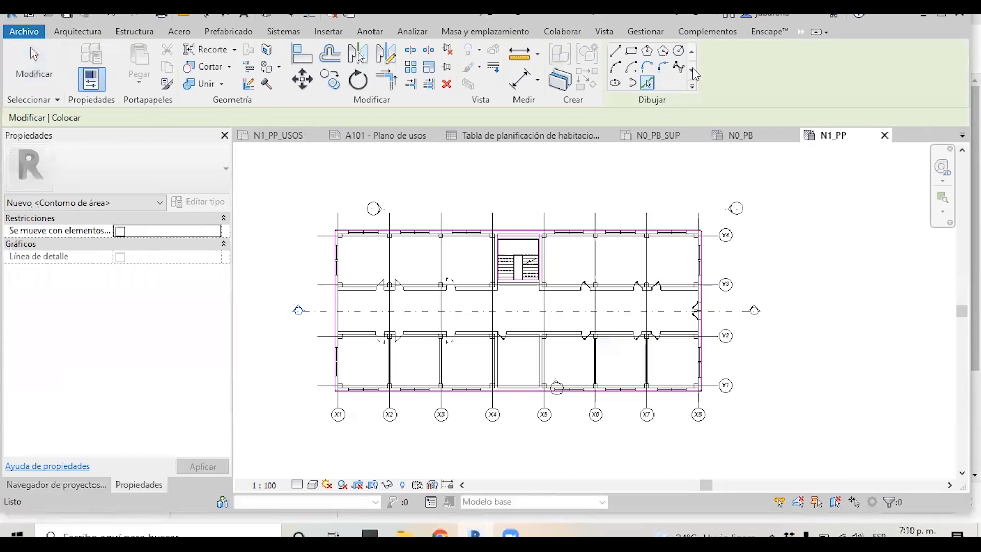
left_click(631, 52)
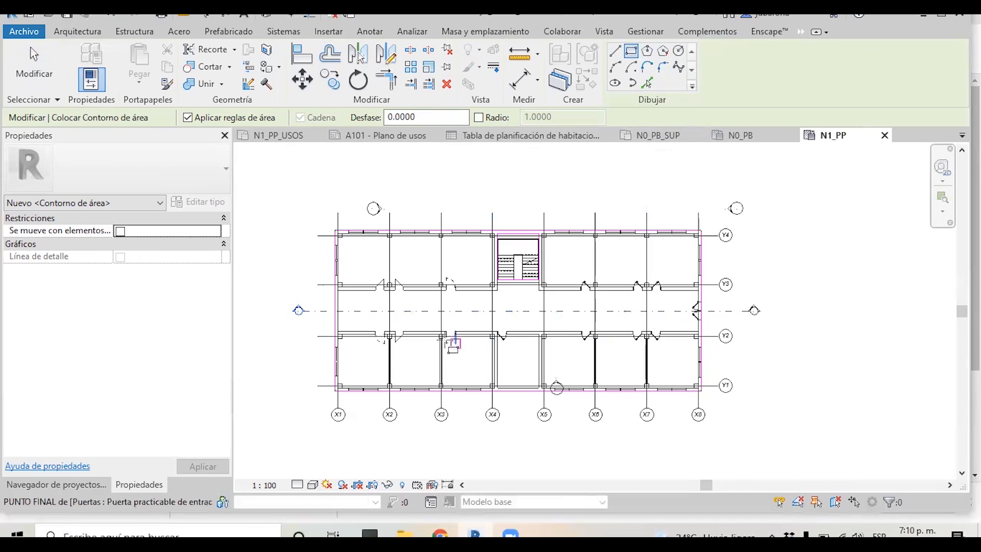
left_click(410, 323)
left_click(469, 262)
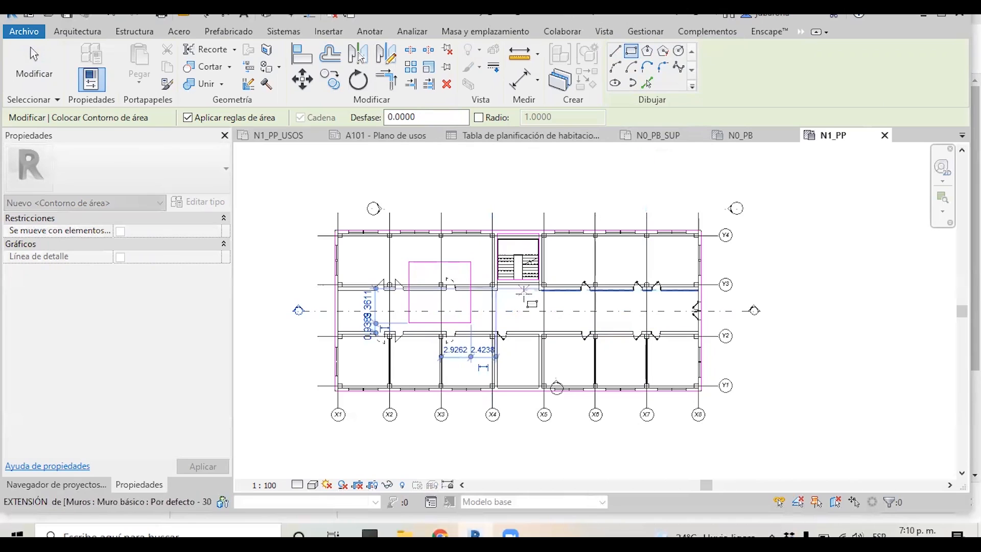
key("Escape")
key("Escape")
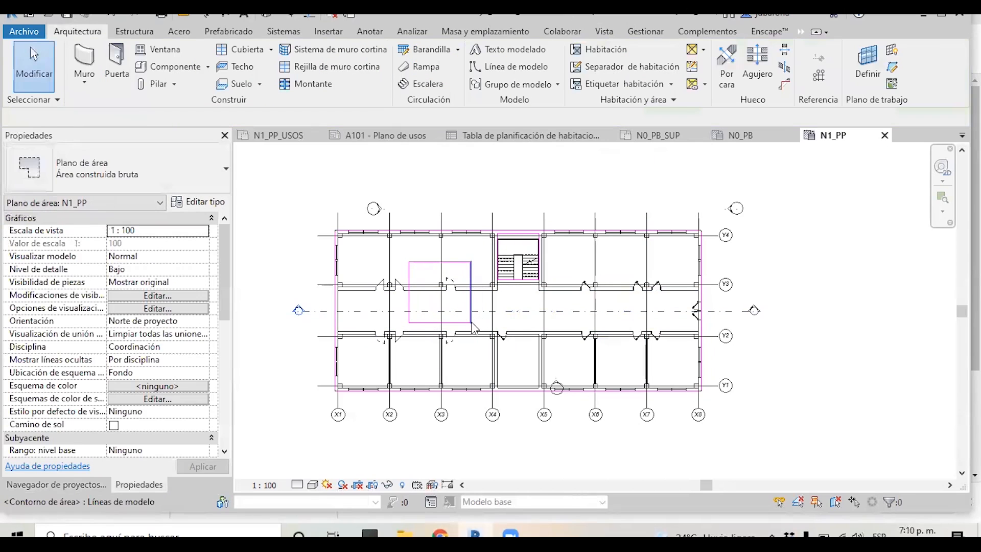
left_click(508, 302)
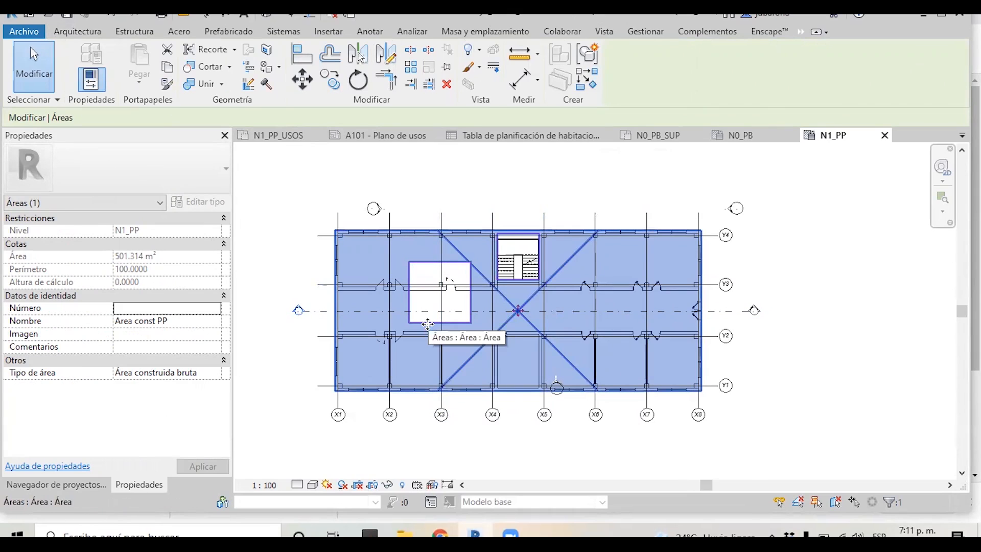
left_click(518, 323)
key("ctrl+z")
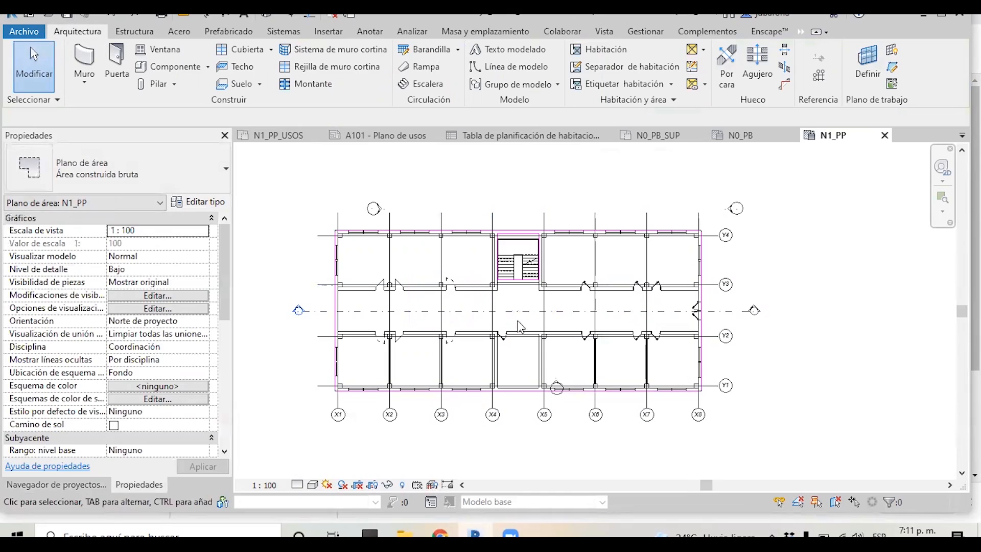
left_click(465, 260)
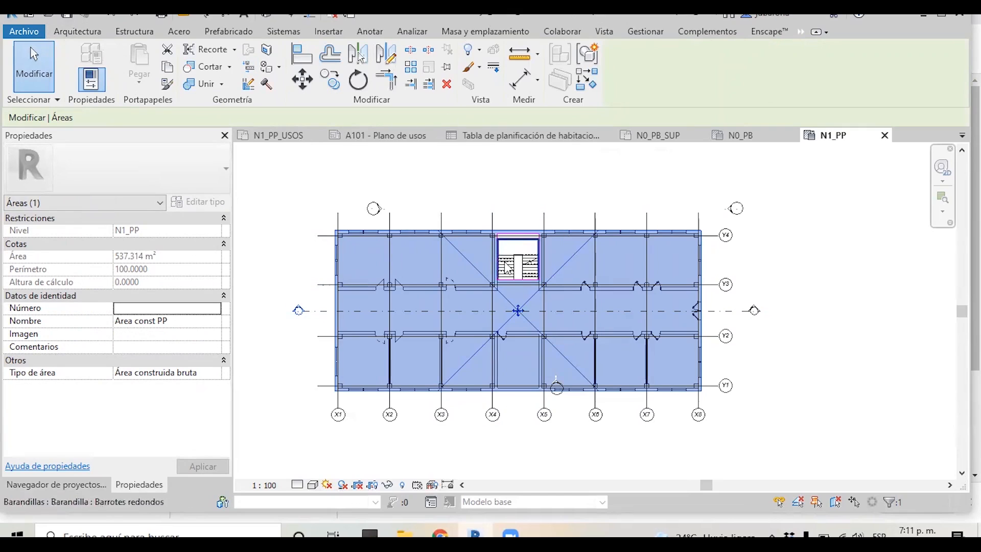
left_click(77, 33)
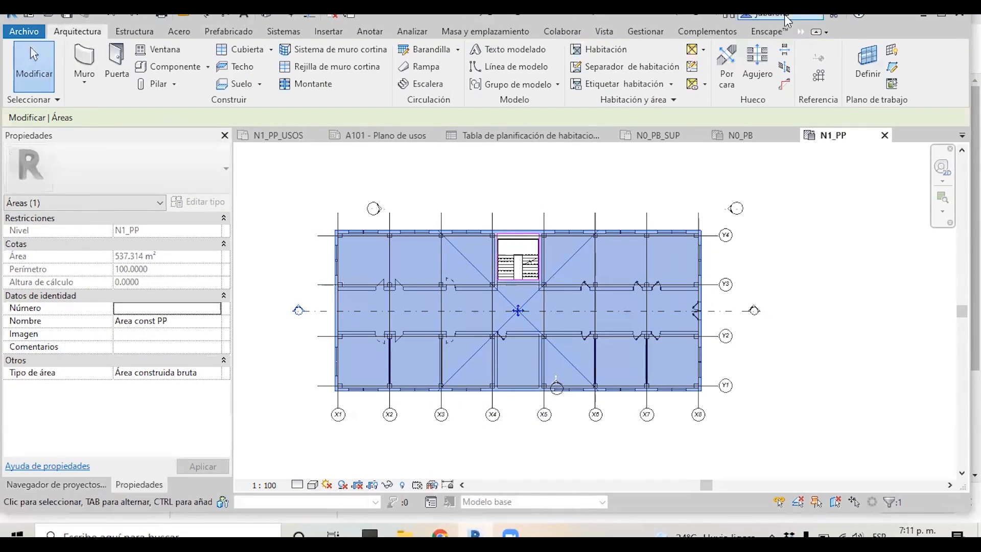
left_click(703, 52)
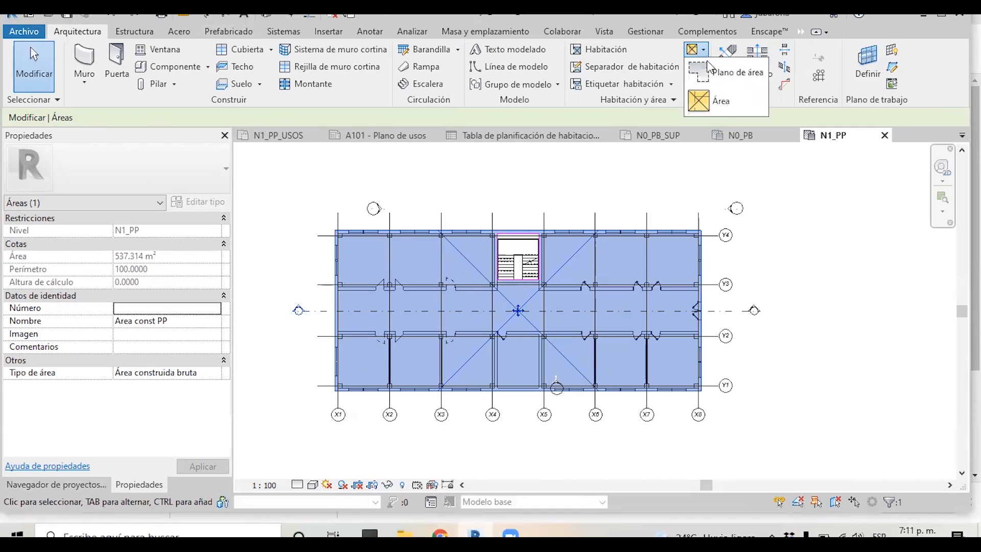
left_click(716, 100)
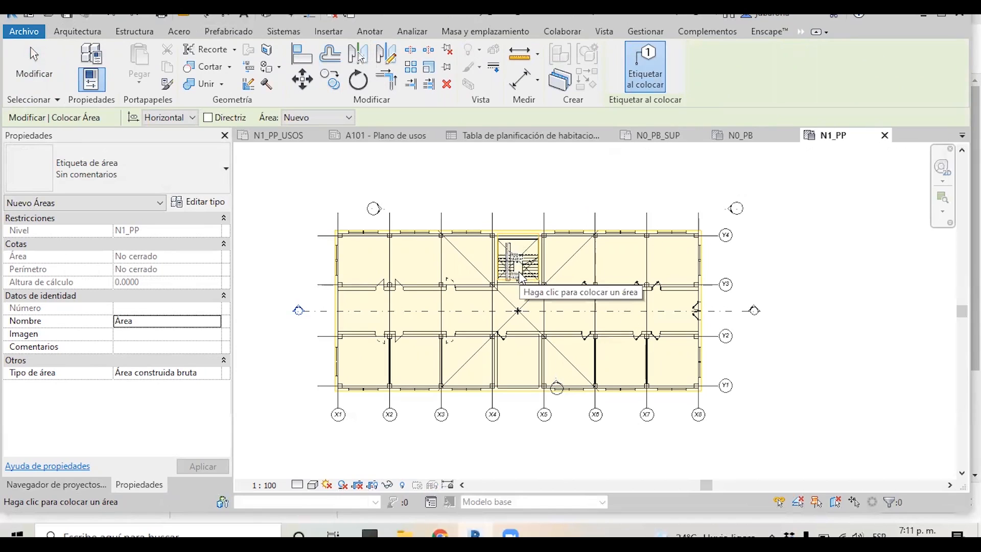
key("Escape")
key("Escape")
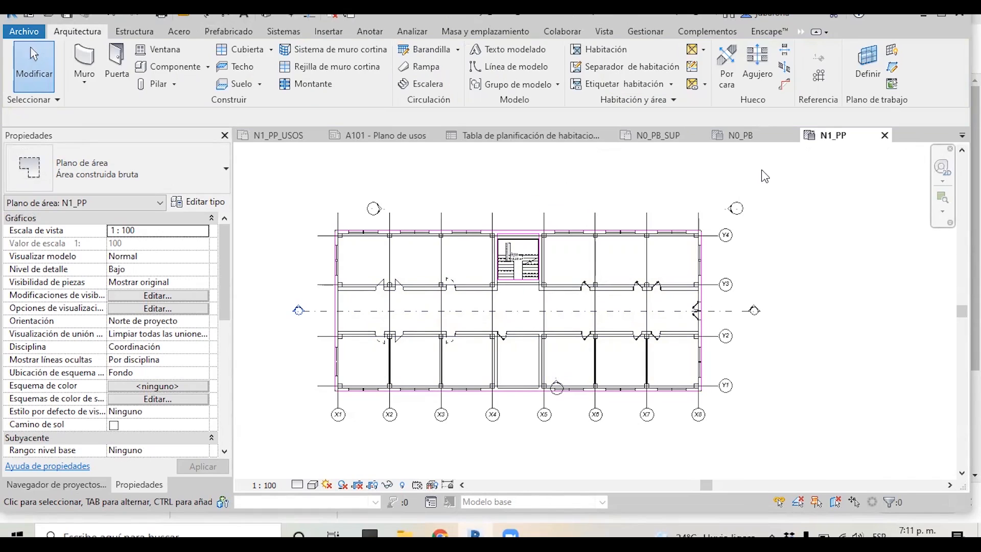
Close all inactive views, leaving only the N1_PP area plan open
left_click(604, 31)
left_click(744, 71)
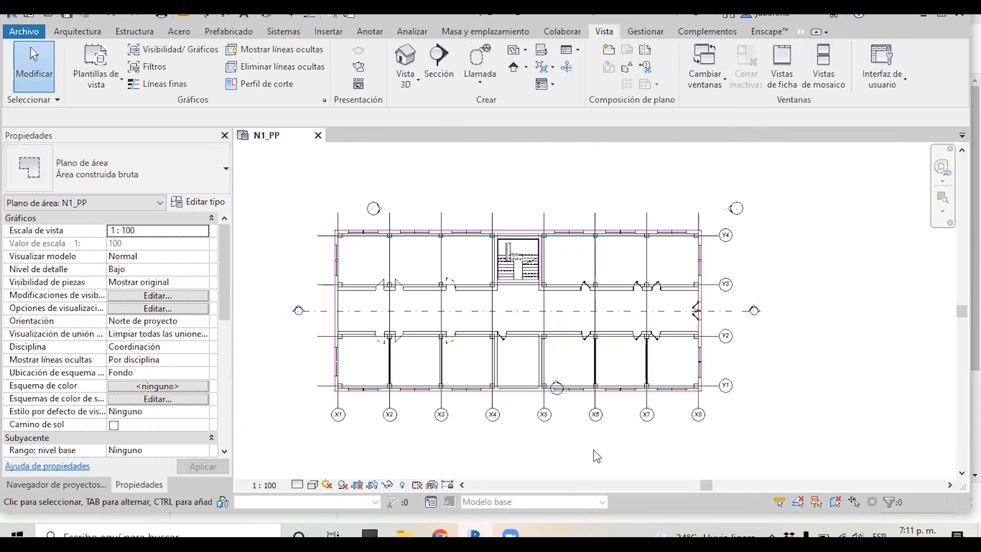
left_click(79, 485)
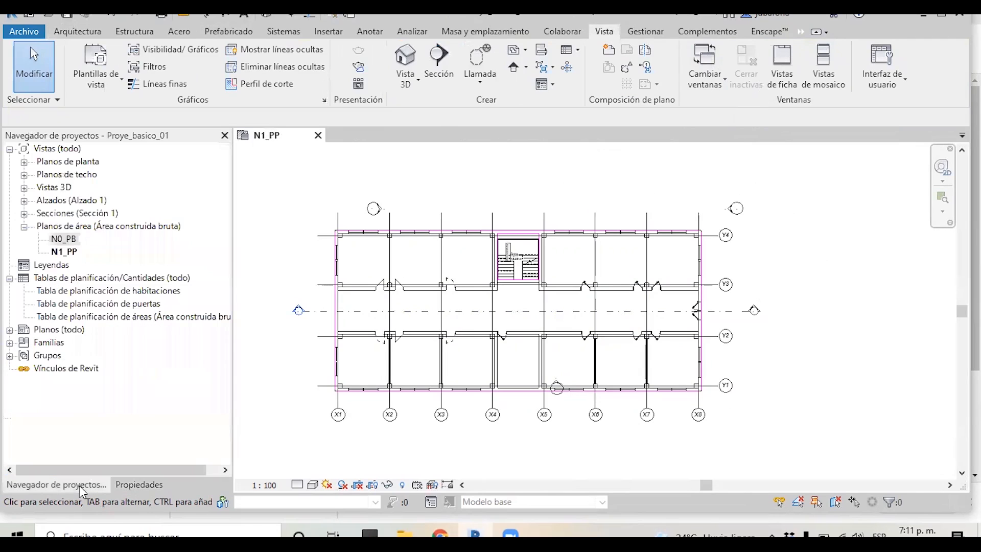
Create a new sheet using the A0 métrico title block
right_click(47, 332)
left_click(74, 341)
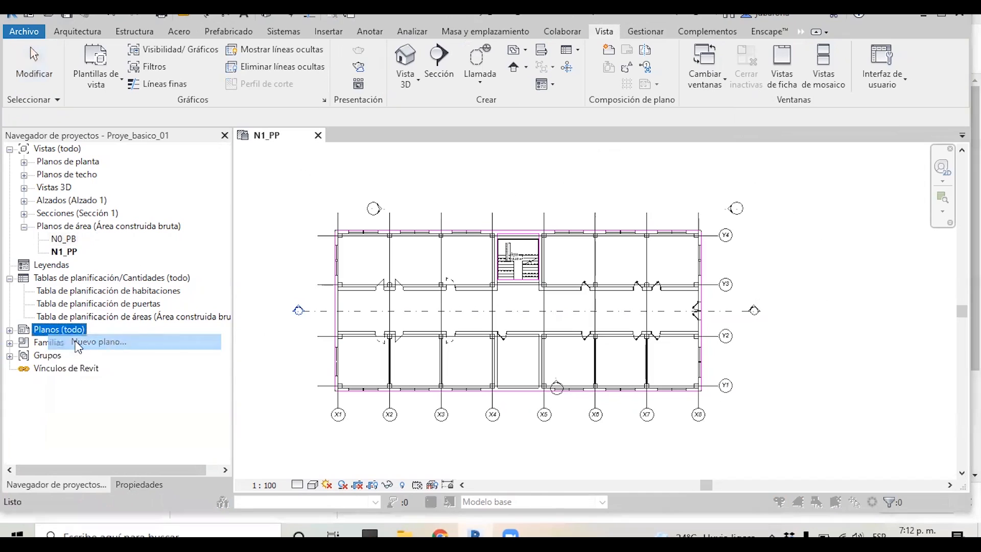
left_click(376, 123)
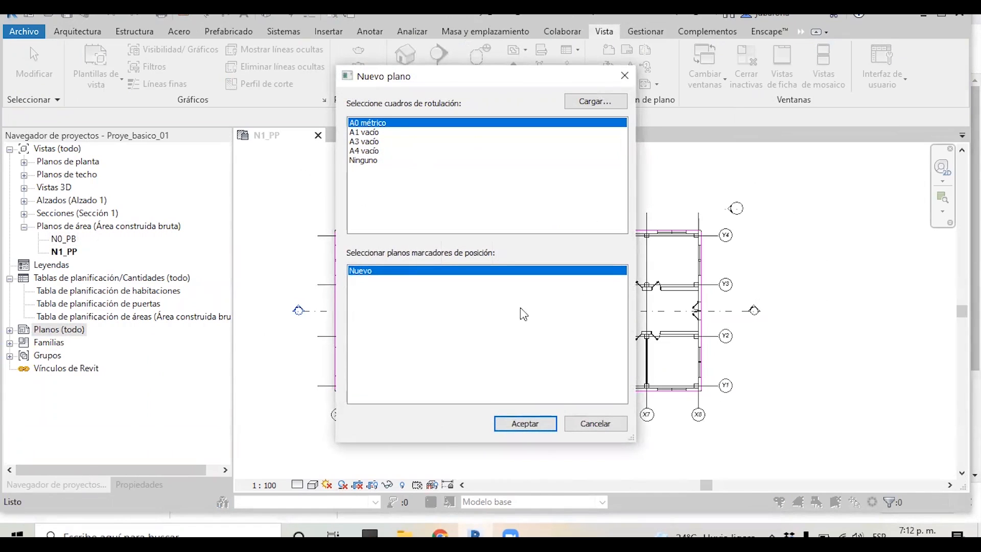
left_click(526, 424)
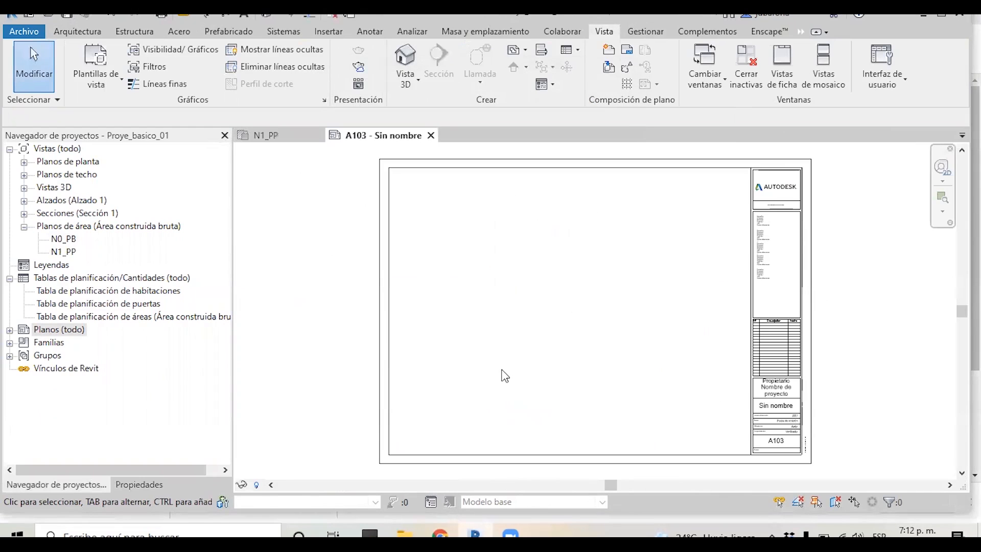
Place the N0_PB area plan as a viewport on the new sheet
left_click(57, 239)
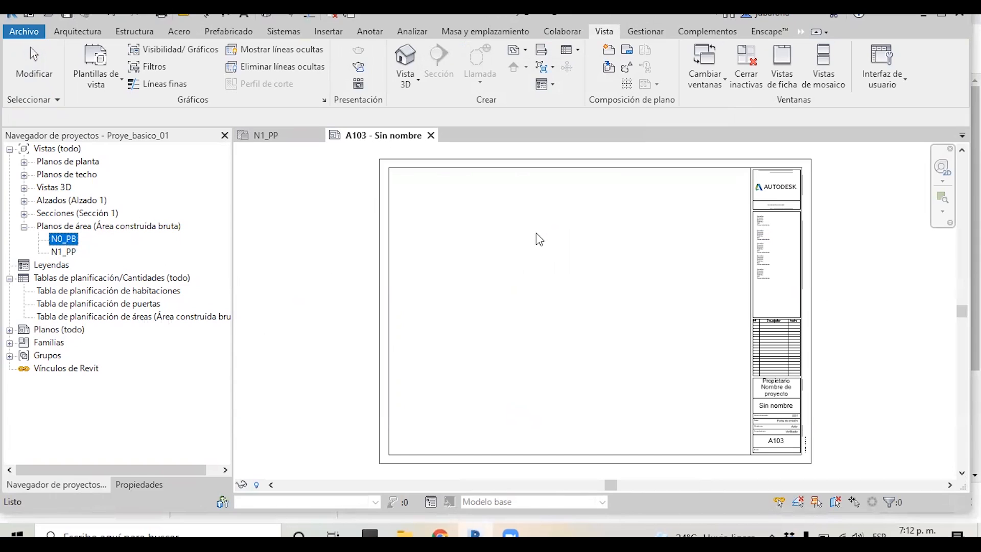
left_click_drag(536, 233, 536, 235)
left_click(494, 254)
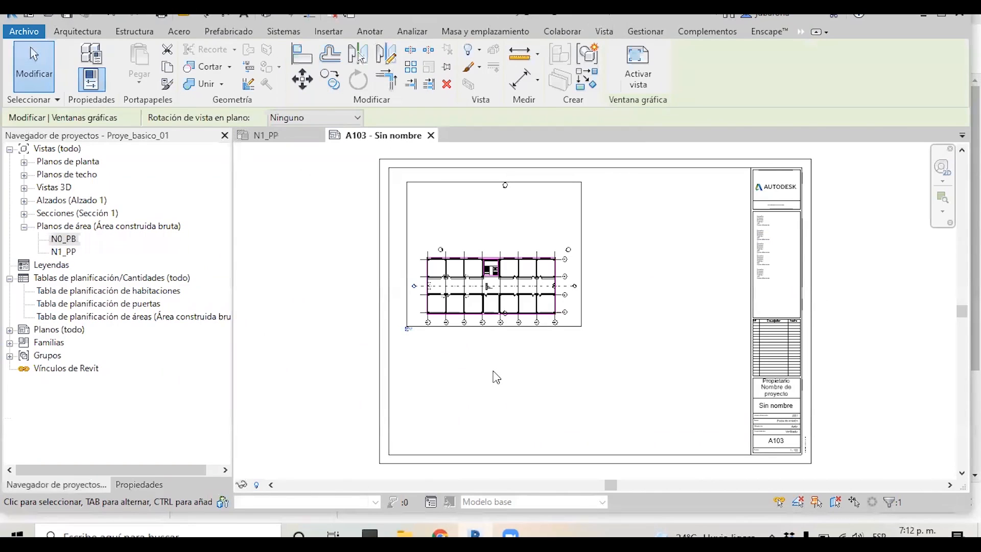
Place the N1_PP area plan as a second viewport below the N0_PB view on the sheet
left_click(56, 252)
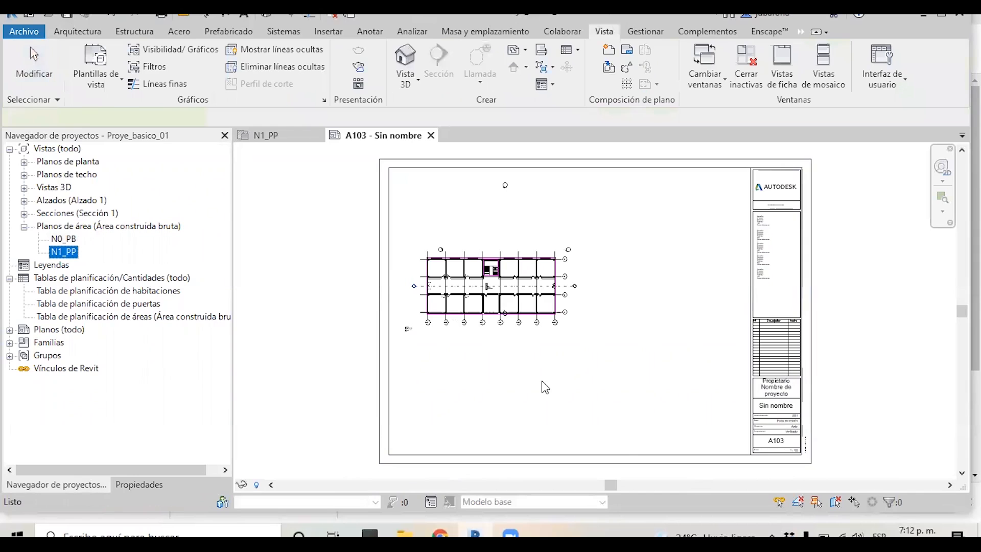
left_click_drag(55, 251, 542, 381)
left_click(494, 379)
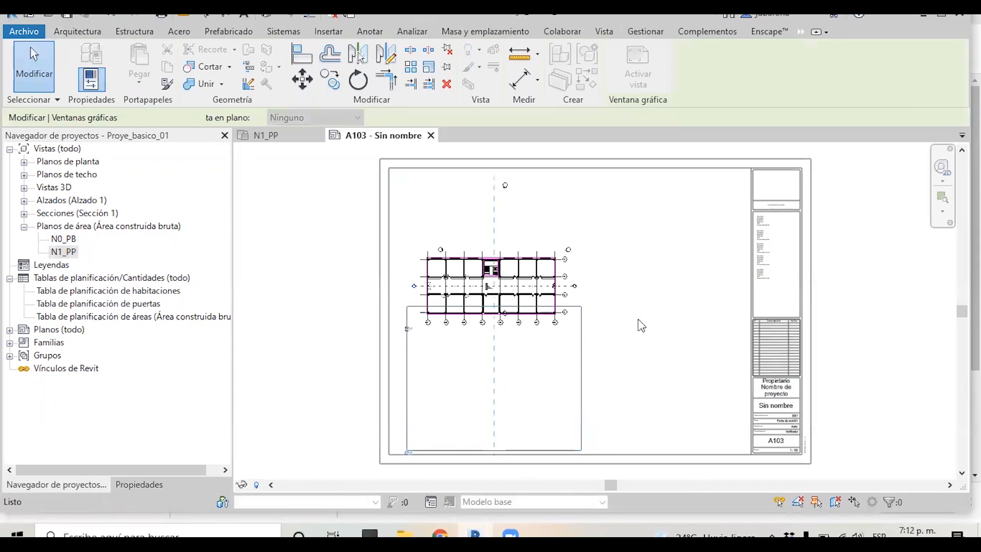
left_click(698, 323)
Move the N0_PB viewport upward on the sheet to separate the two plans
left_click_drag(513, 286, 532, 251)
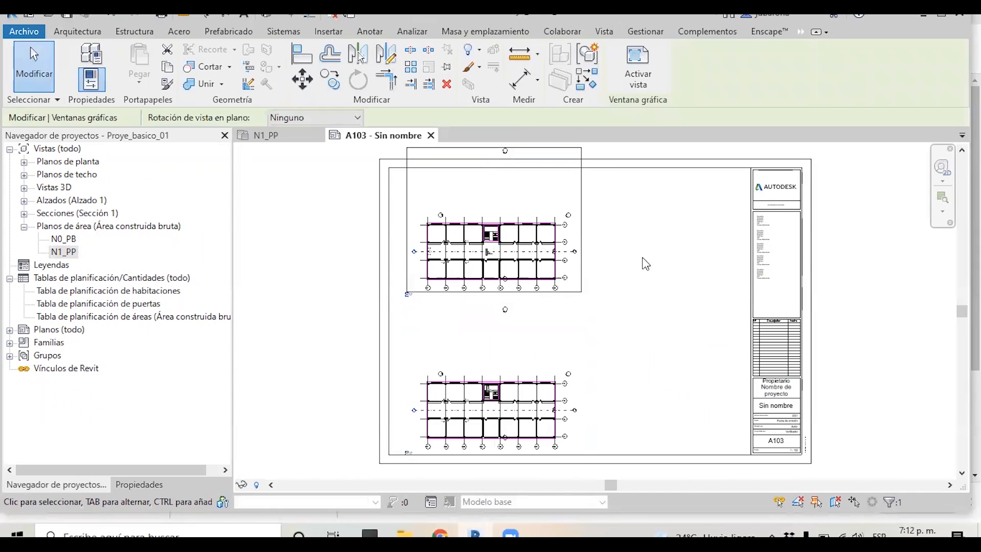
left_click(642, 258)
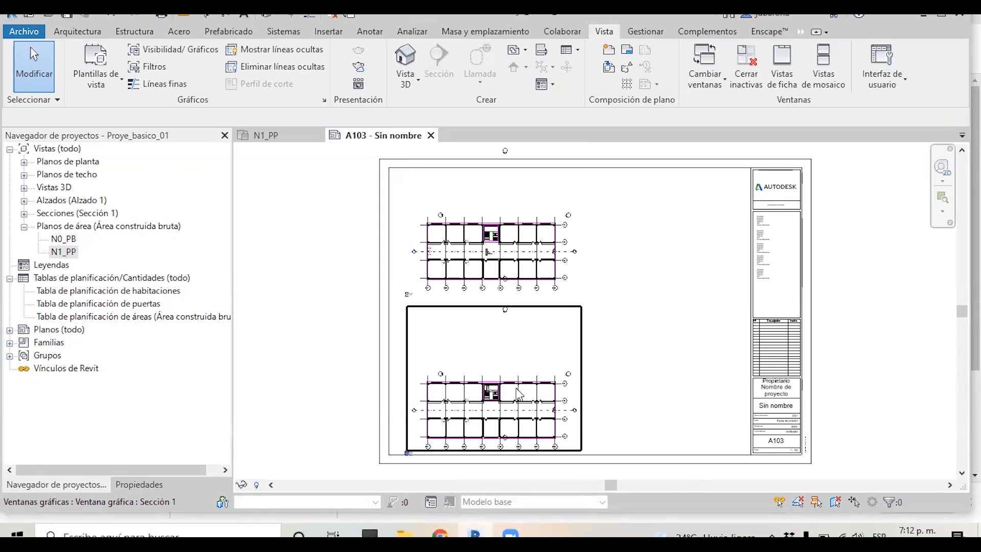
left_click(498, 424)
left_click(670, 348)
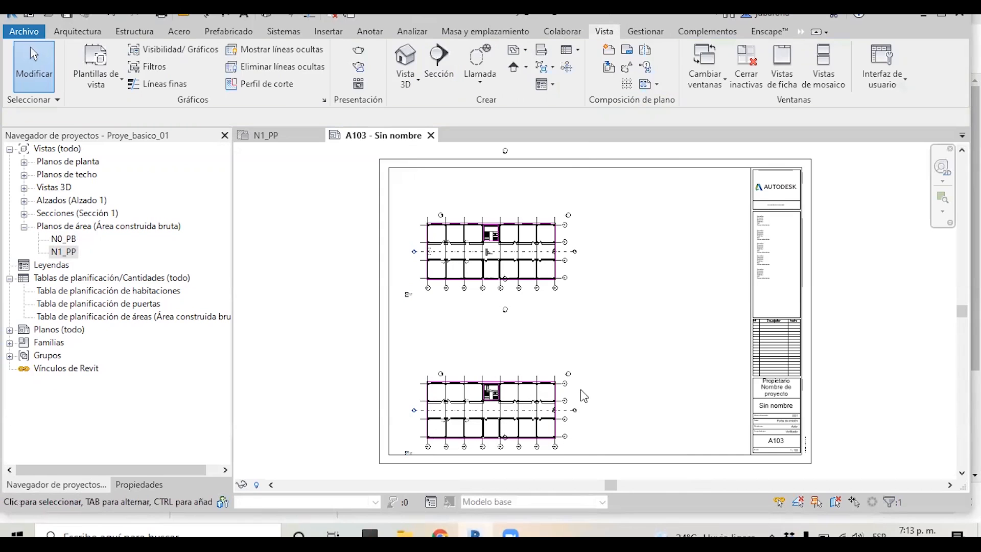
Activate the upper N0_PB viewport on the sheet for editing
double_click(475, 270)
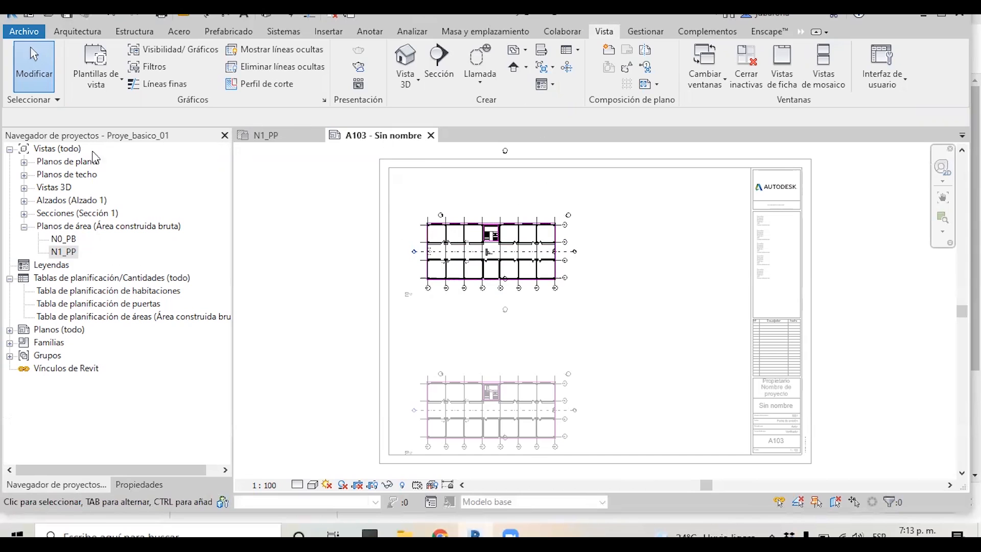
left_click(24, 163)
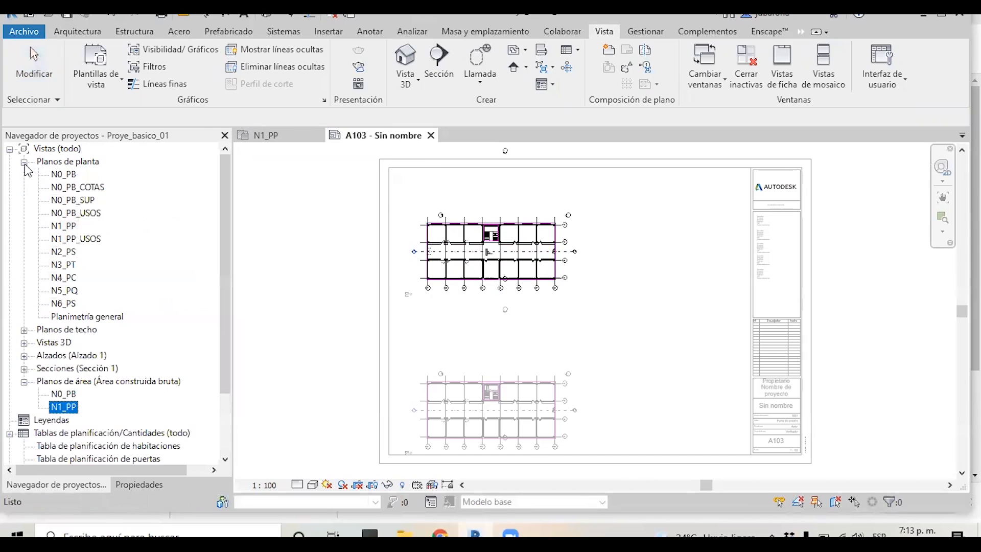
left_click(24, 162)
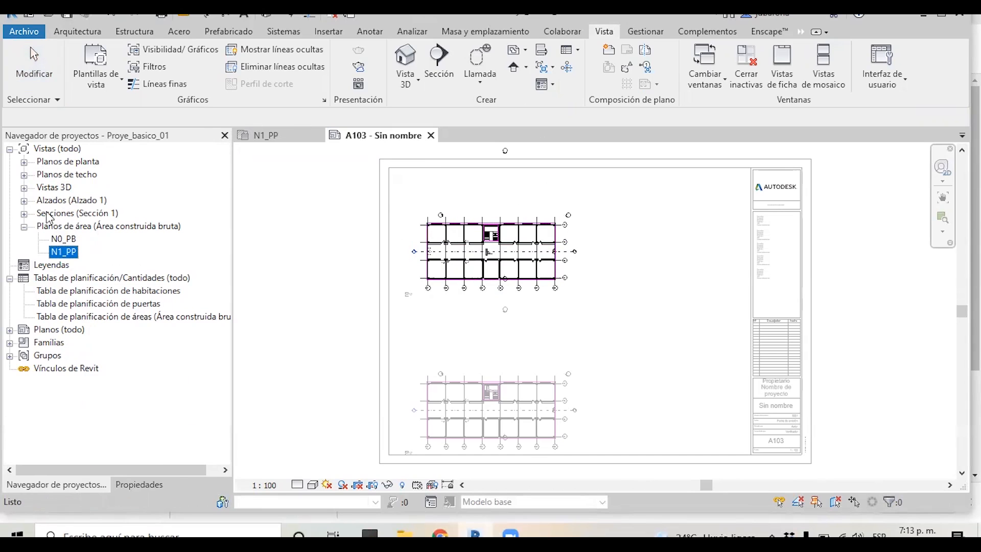
left_click(61, 241)
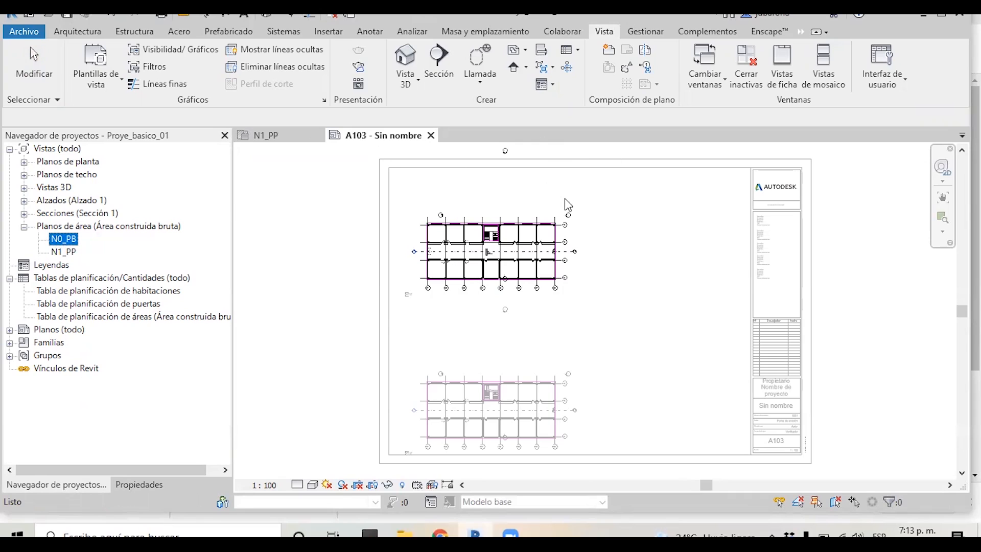
scroll(507, 186, "up", 2)
scroll(494, 383, "down", 2)
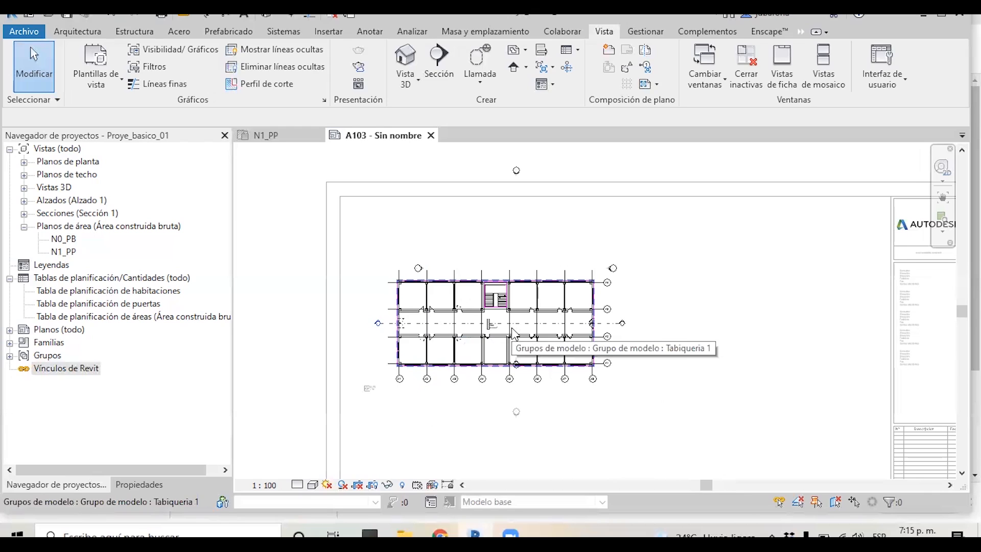
Hide the Muros category in the N0_PB area plan's visibility/graphics overrides
key("v")
key("g")
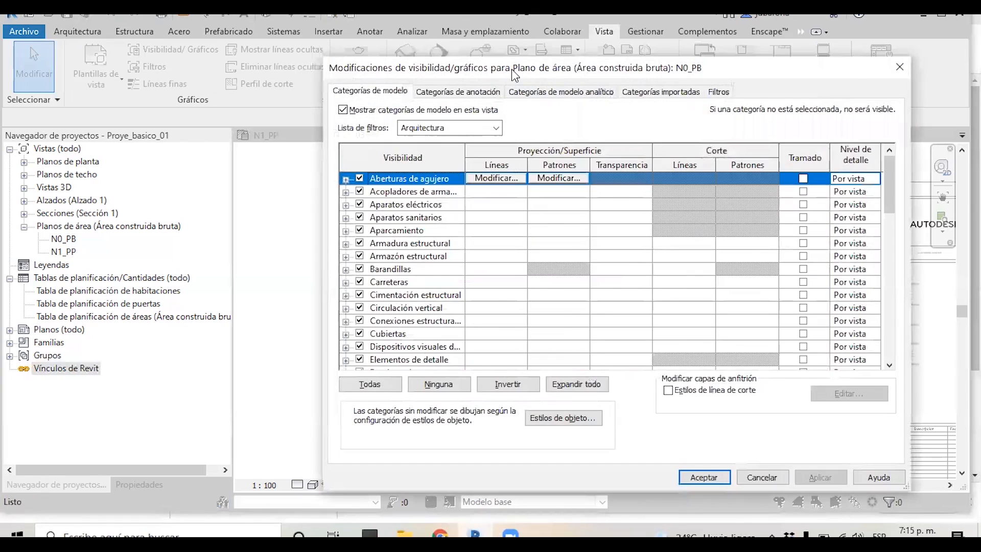
left_click_drag(512, 70, 743, 72)
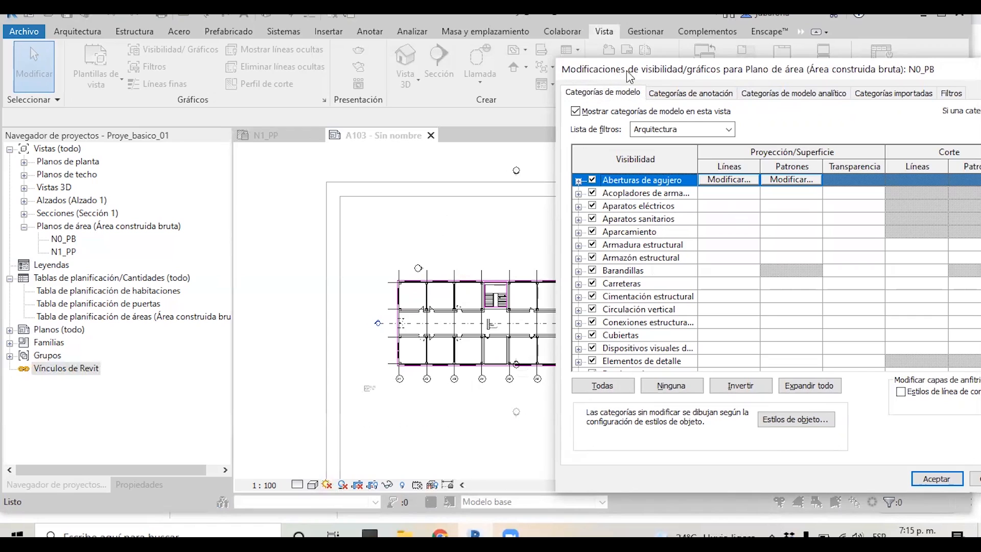
left_click_drag(629, 77, 603, 69)
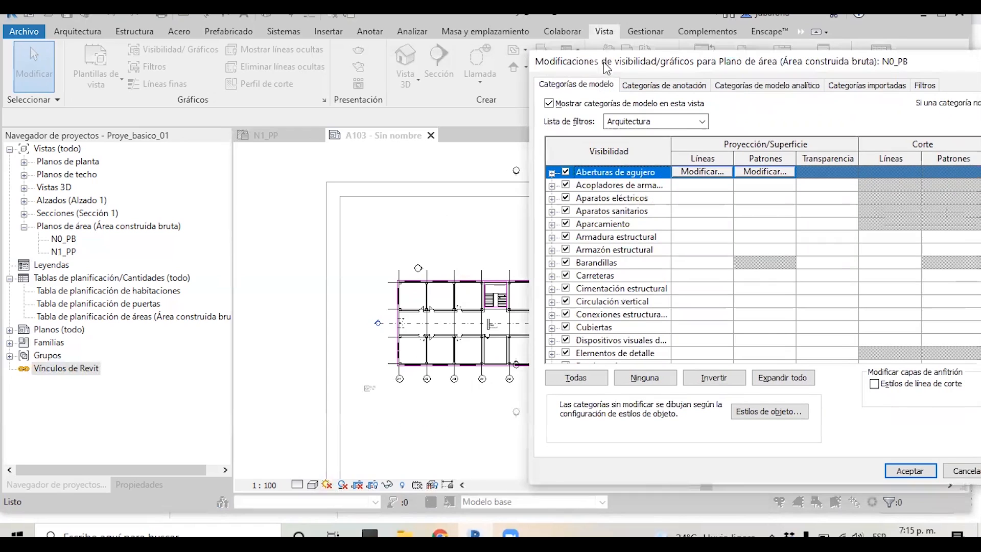
left_click(607, 249)
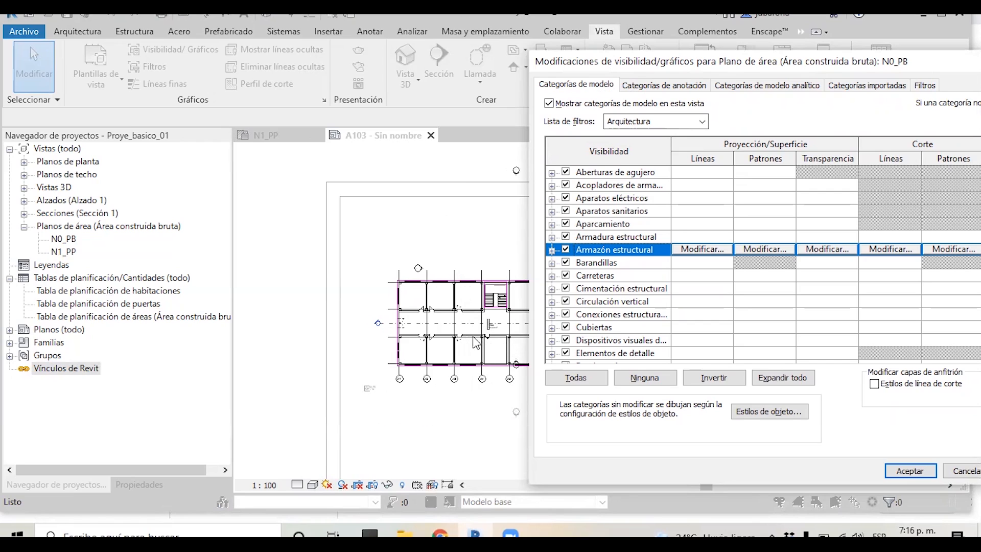
key("m")
scroll(605, 296, "down", 2)
scroll(605, 296, "down", 3)
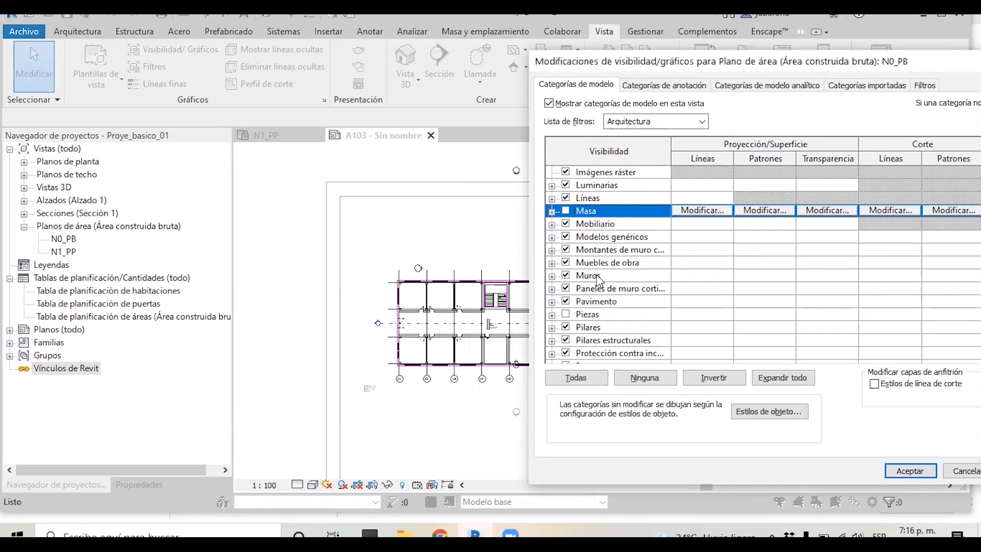
left_click(596, 276)
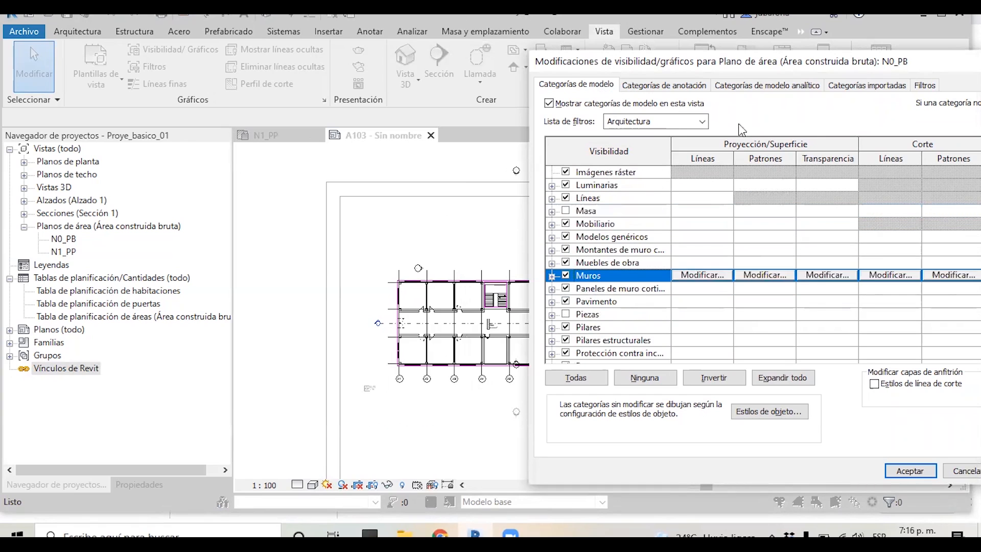
left_click(565, 275)
left_click_drag(766, 71, 702, 69)
left_click(961, 469)
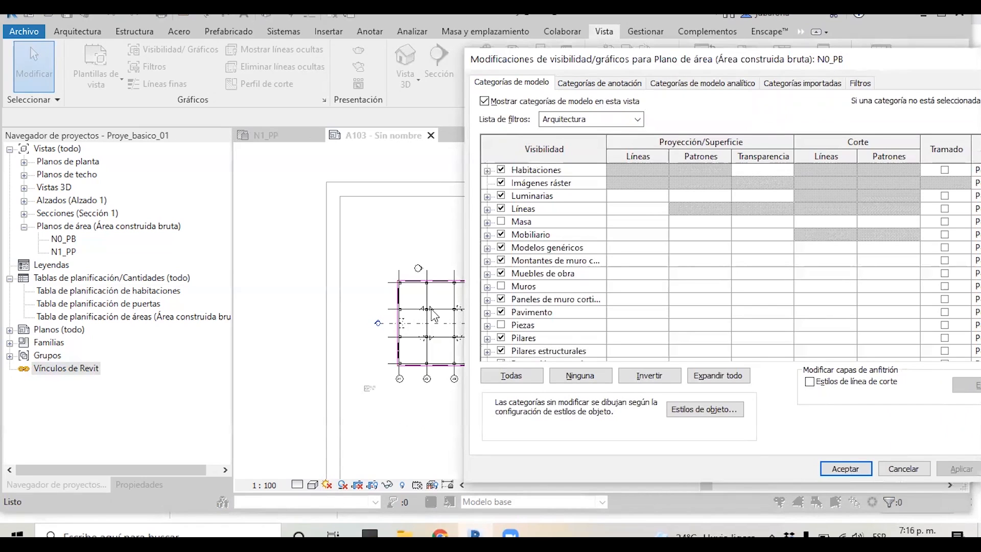
left_click(847, 469)
Reopen the N0_PB area plan's visibility/graphics overrides and hide the Ventanas model category, applying the change
scroll(624, 331, "up", 2)
scroll(623, 331, "up", 2)
key("v")
key("g")
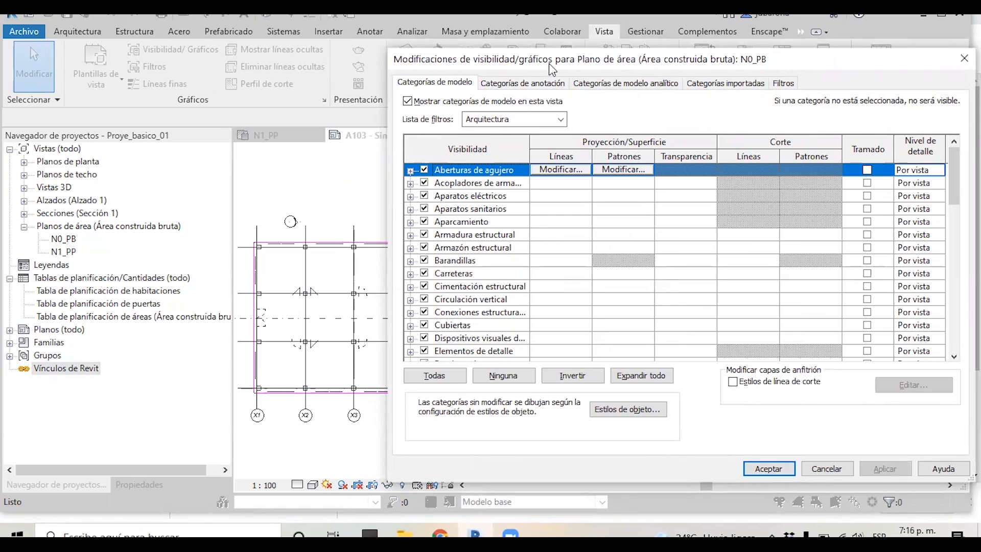
left_click_drag(550, 63, 596, 72)
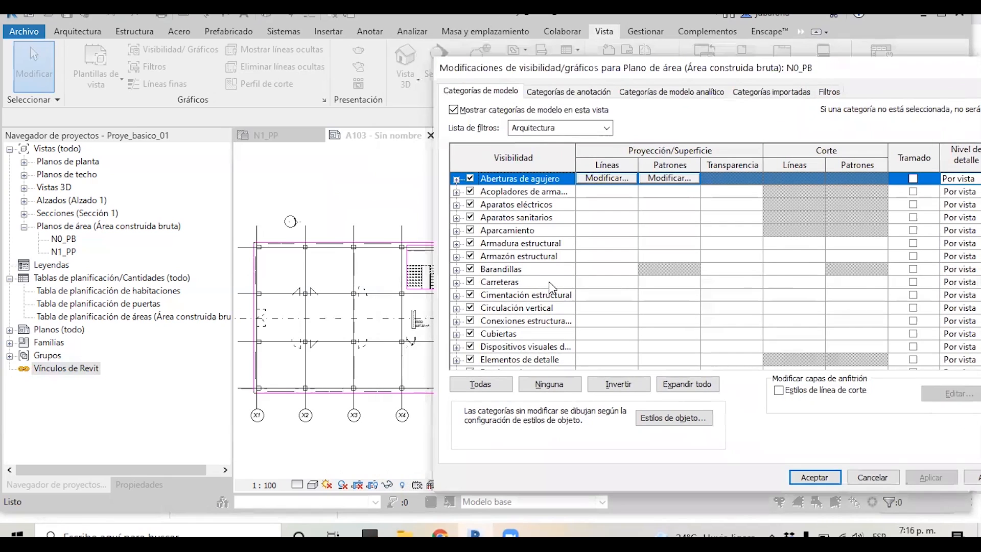
left_click(536, 270)
key("v")
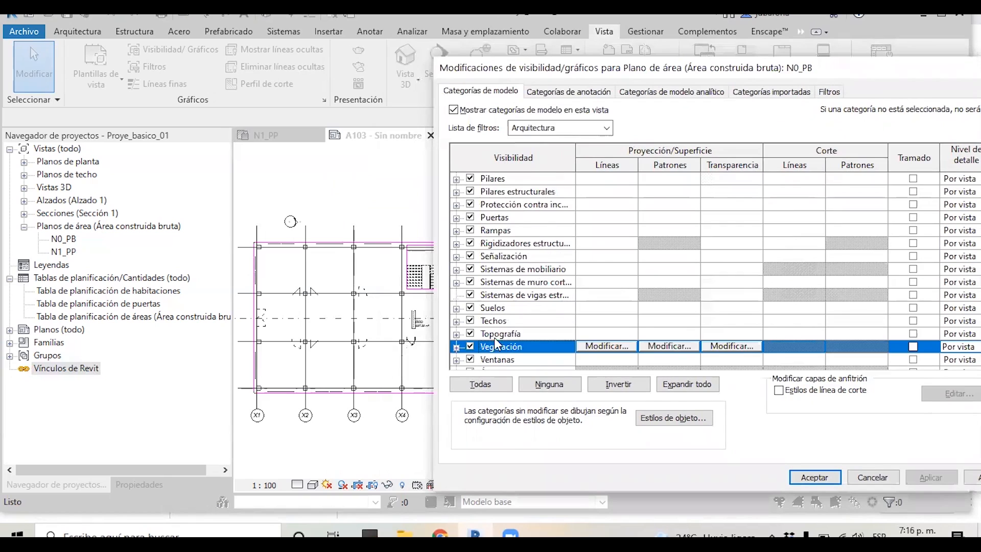
scroll(497, 337, "down", 1)
left_click(470, 347)
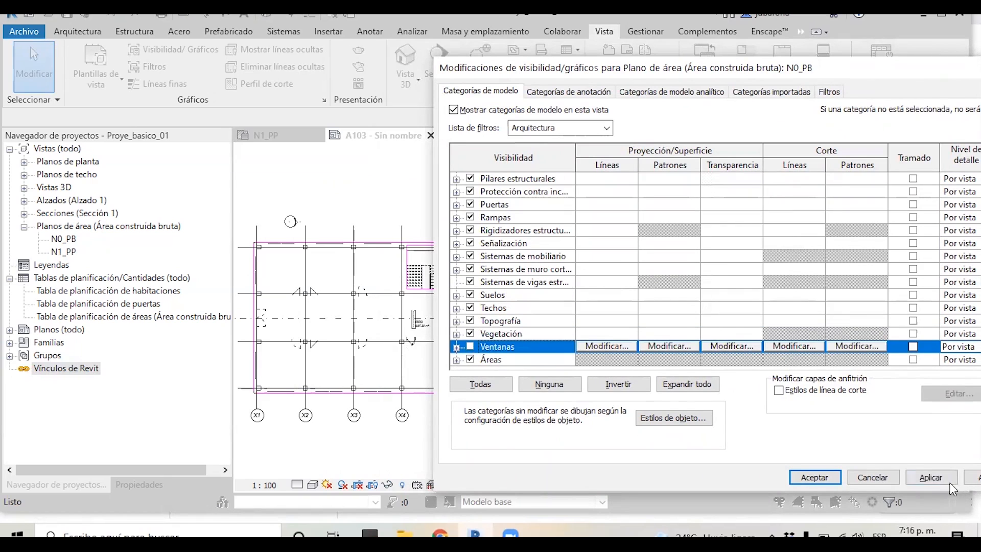
left_click(930, 477)
Hide the Puertas model category in the same overrides and apply
scroll(516, 276, "up", 1)
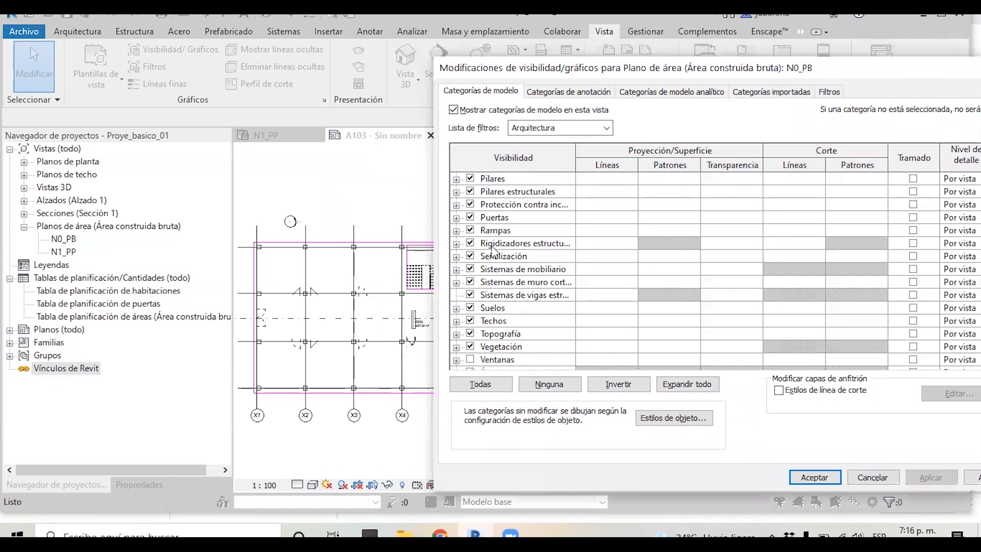
left_click(527, 245)
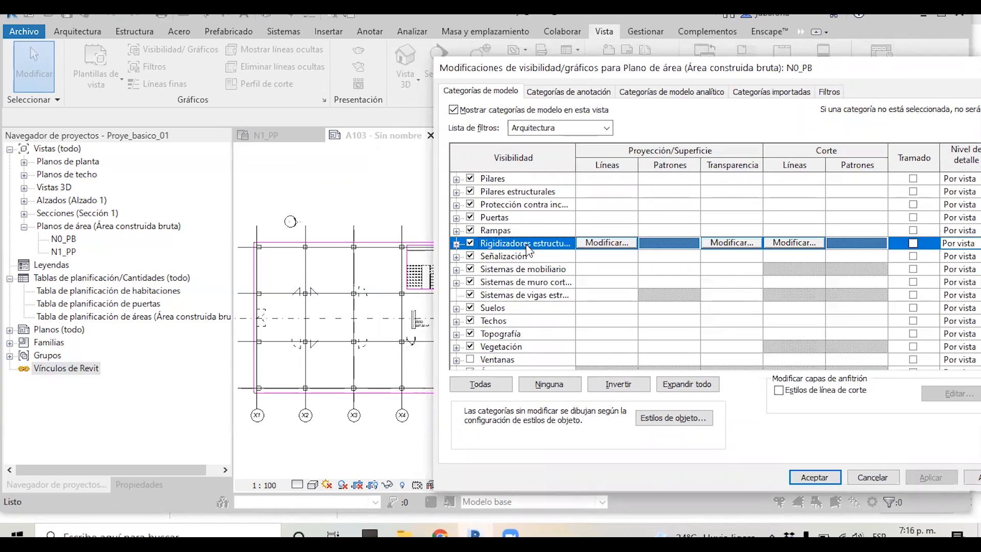
scroll(526, 245, "up", 3)
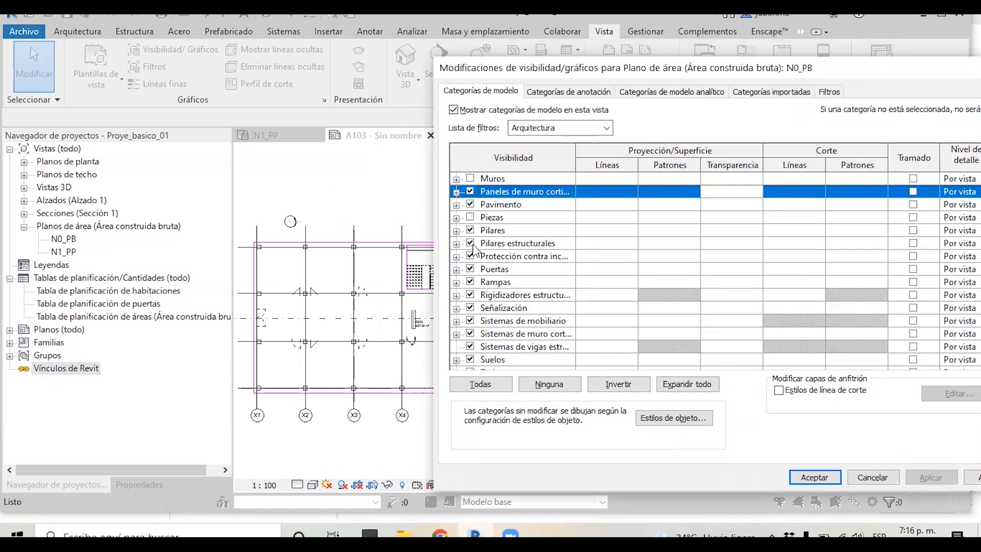
left_click(470, 269)
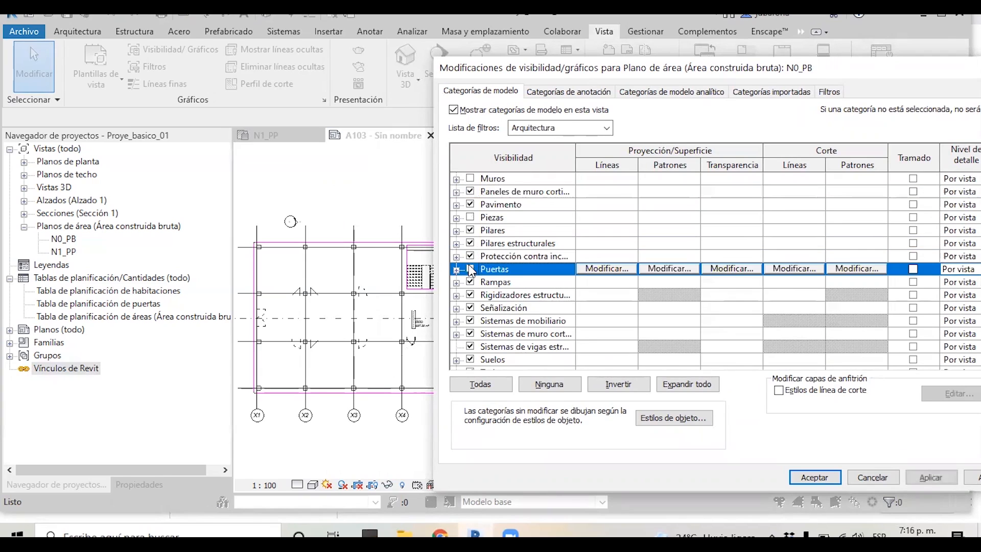
left_click(930, 478)
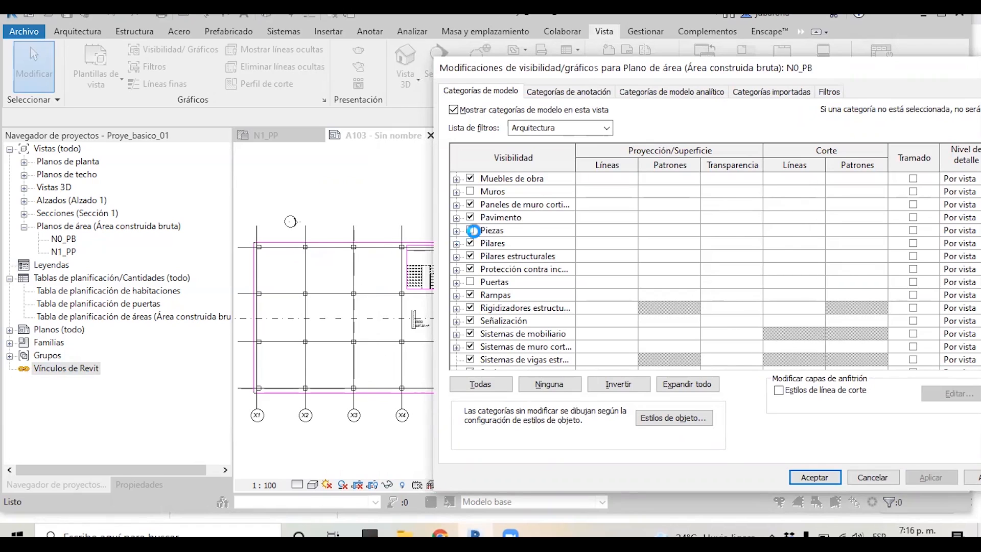
Override the Pilares estructurales cut lines with a Sólido pattern and RGB 192-192-192 colour, then accept the dialog
left_click(521, 246)
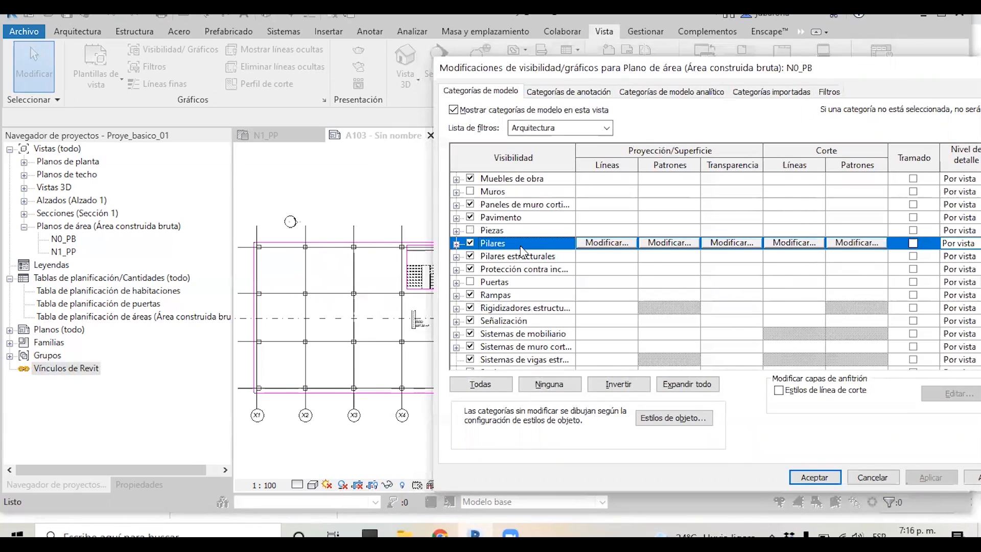
key("Down")
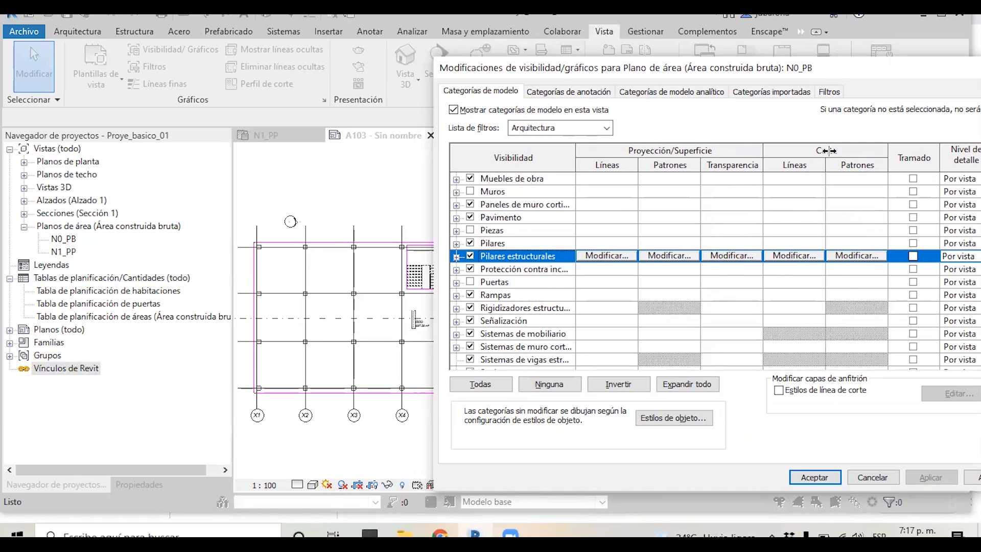
left_click(795, 254)
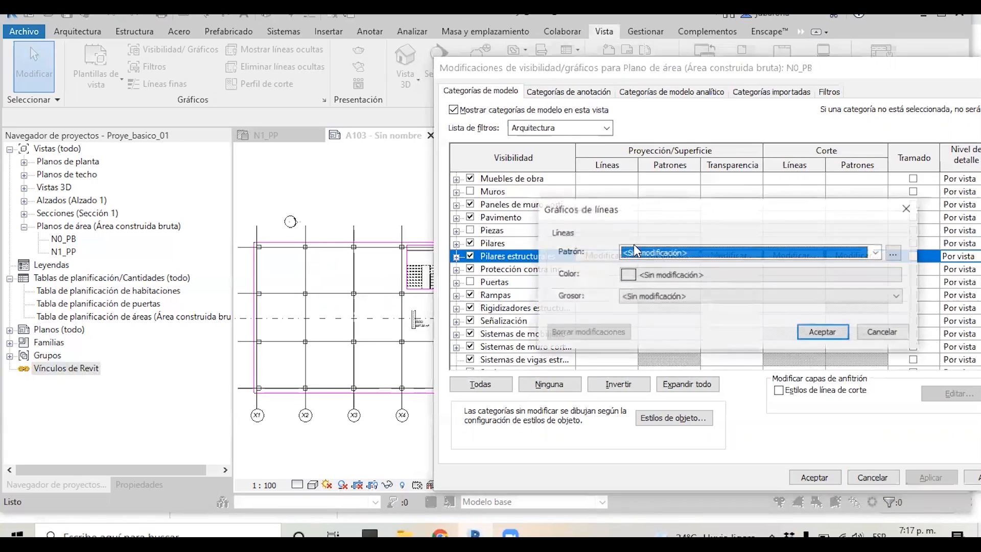
left_click(716, 260)
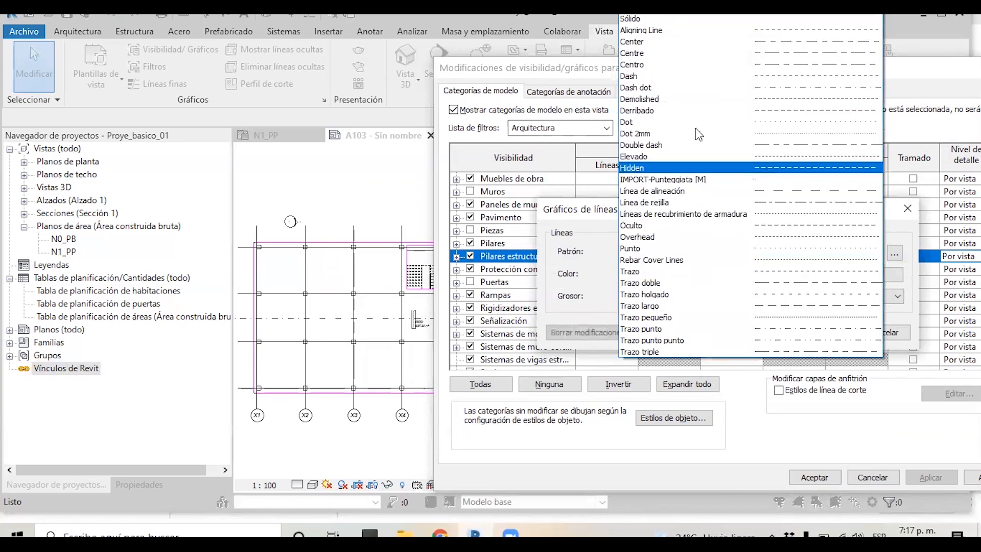
left_click(659, 21)
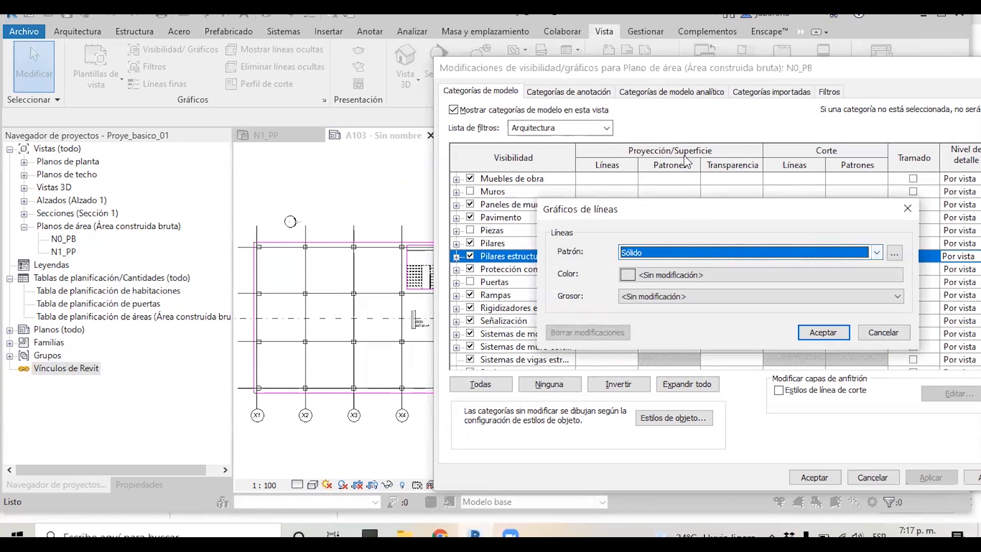
left_click(687, 278)
left_click(672, 254)
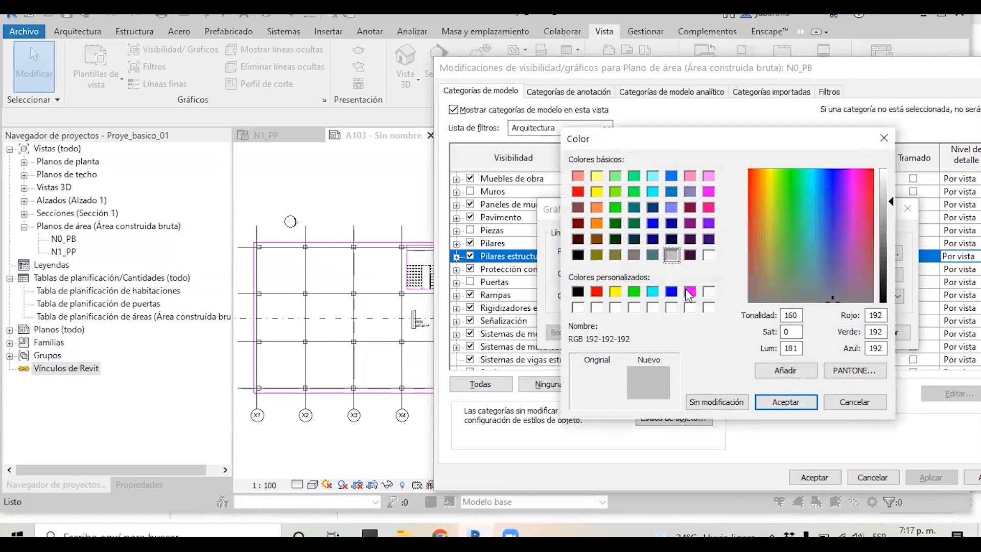
left_click(785, 402)
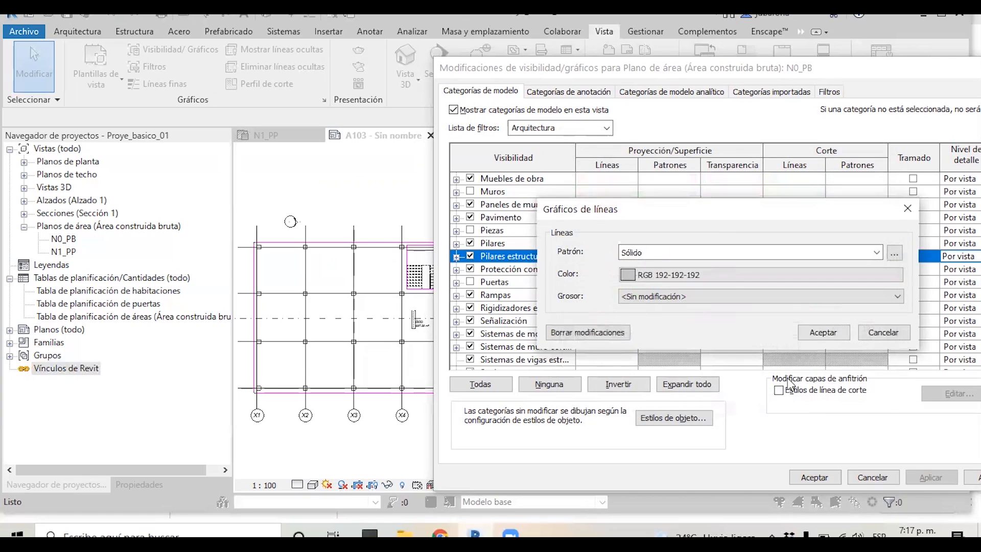
left_click(823, 332)
left_click(823, 478)
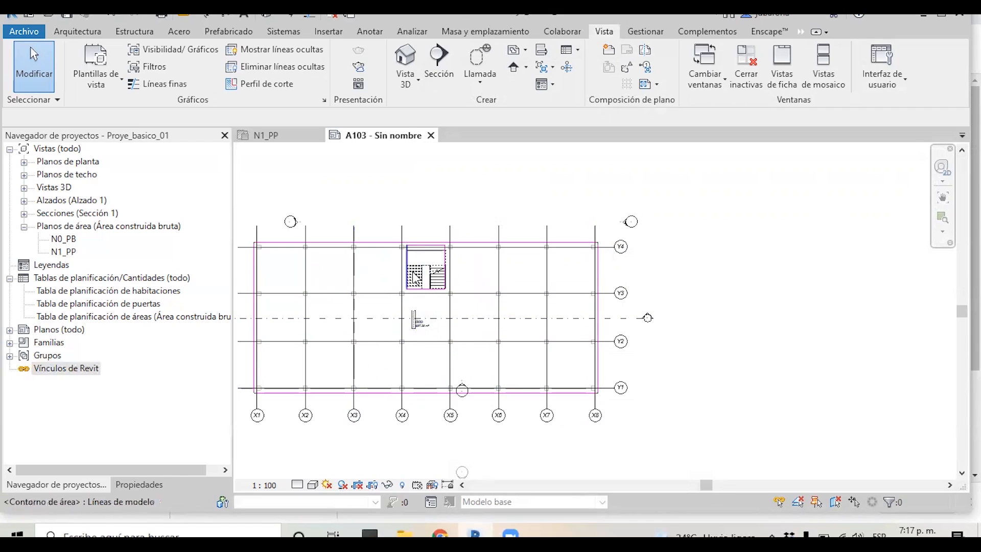
Hide the Secciones annotation category in the N0_PB view's visibility/graphics overrides and accept
scroll(679, 317, "down", 1)
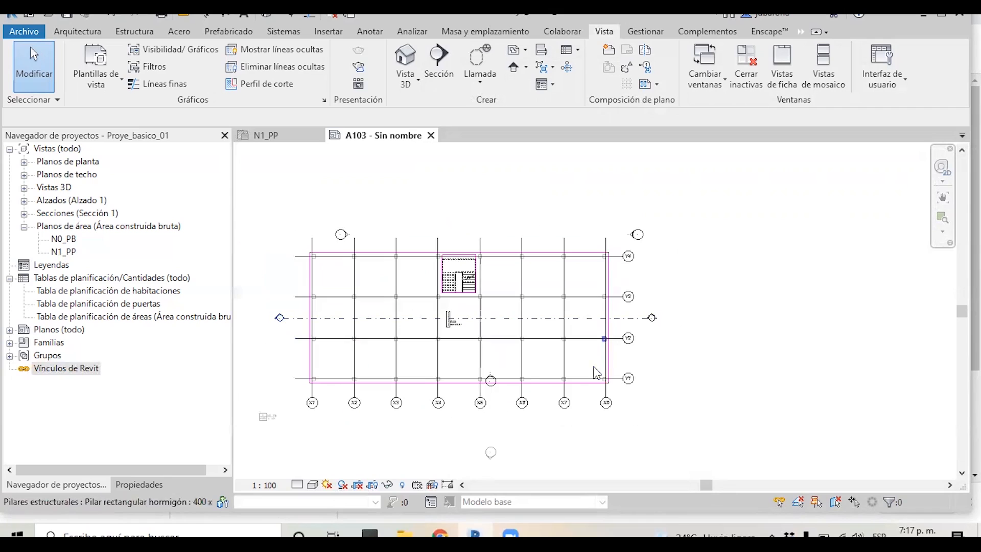
scroll(594, 372, "down", 1)
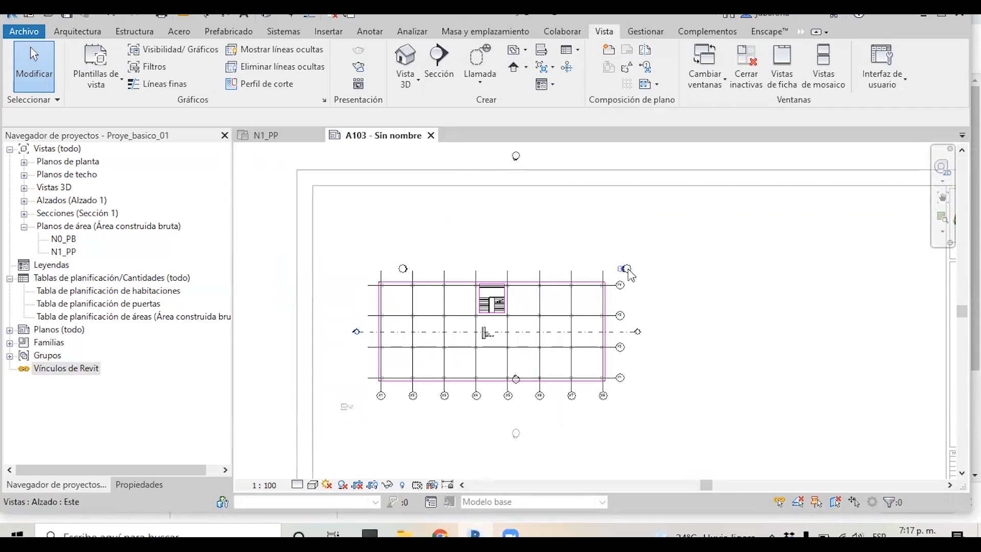
key("v")
key("v")
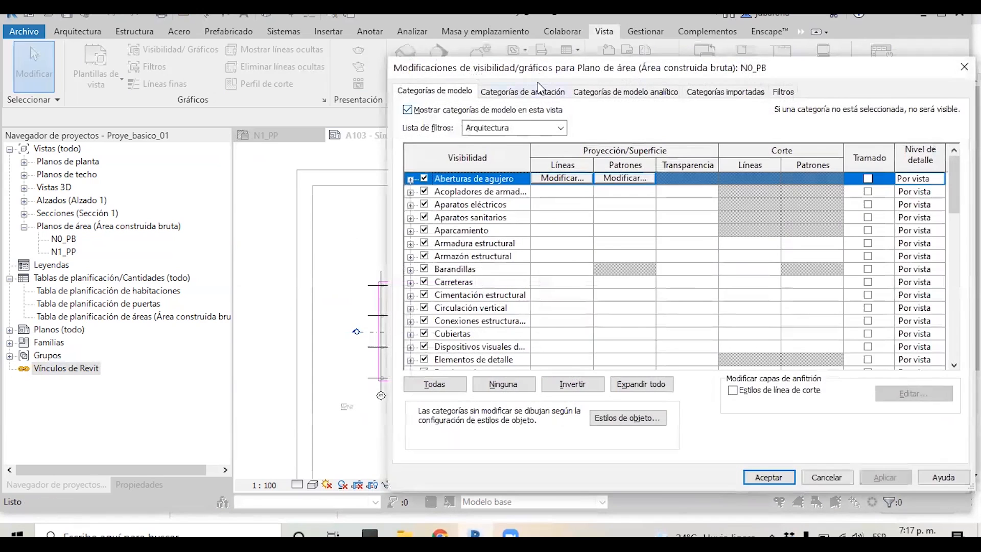
left_click(539, 90)
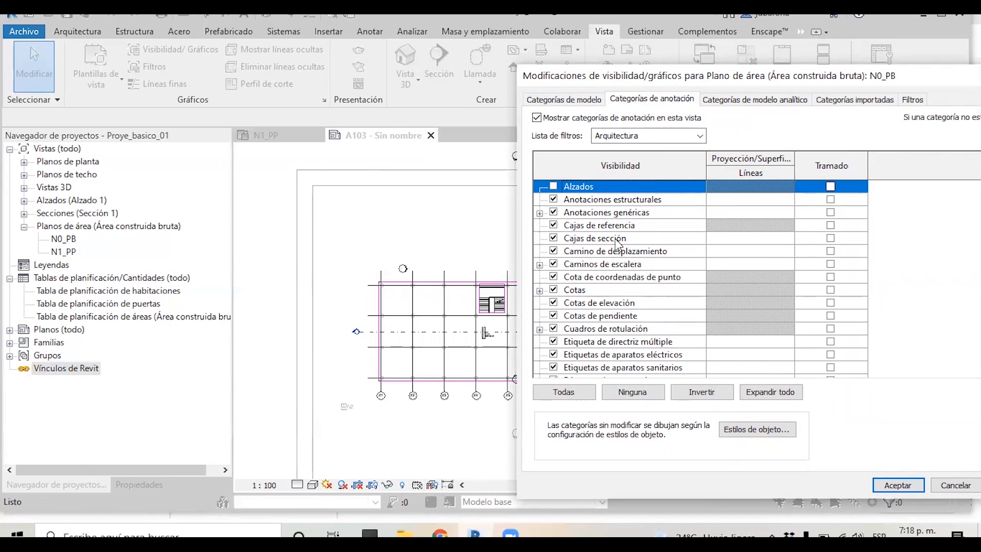
left_click(598, 285)
key("s")
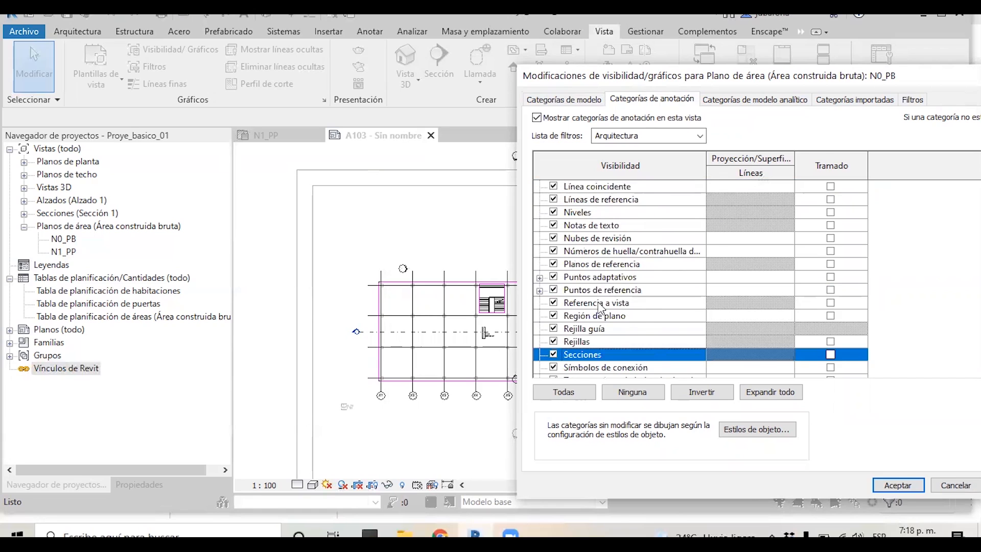
scroll(597, 317, "down", 1)
left_click(556, 329)
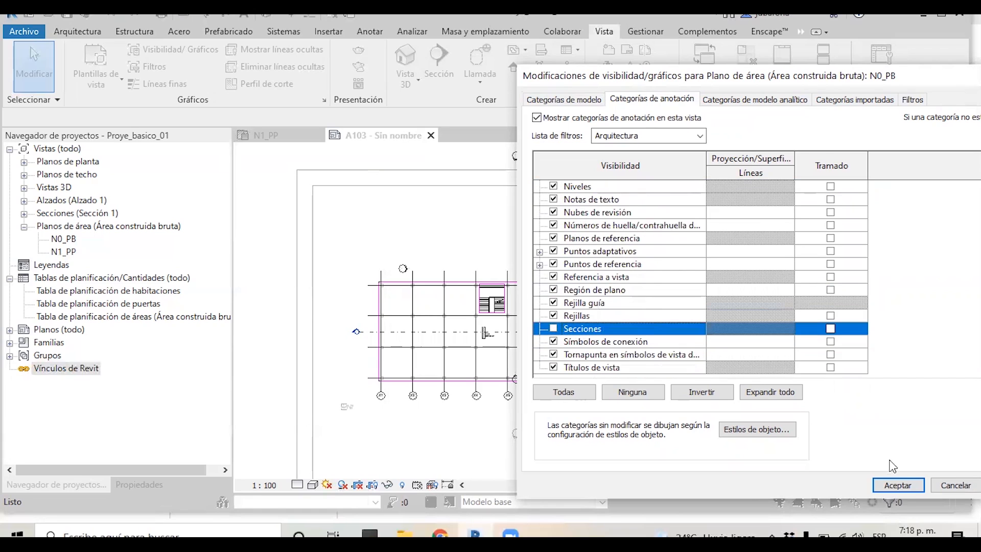
left_click(900, 488)
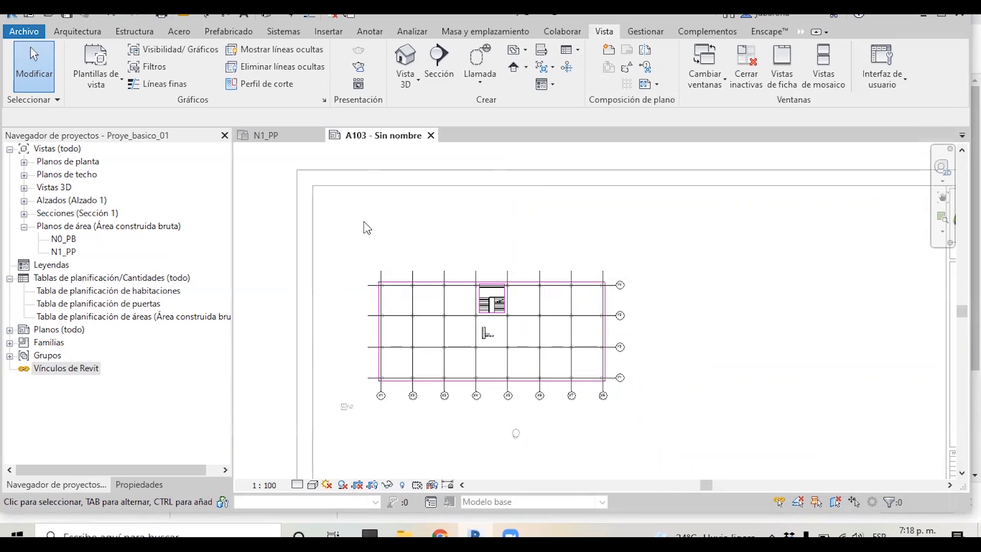
scroll(483, 332, "up", 6)
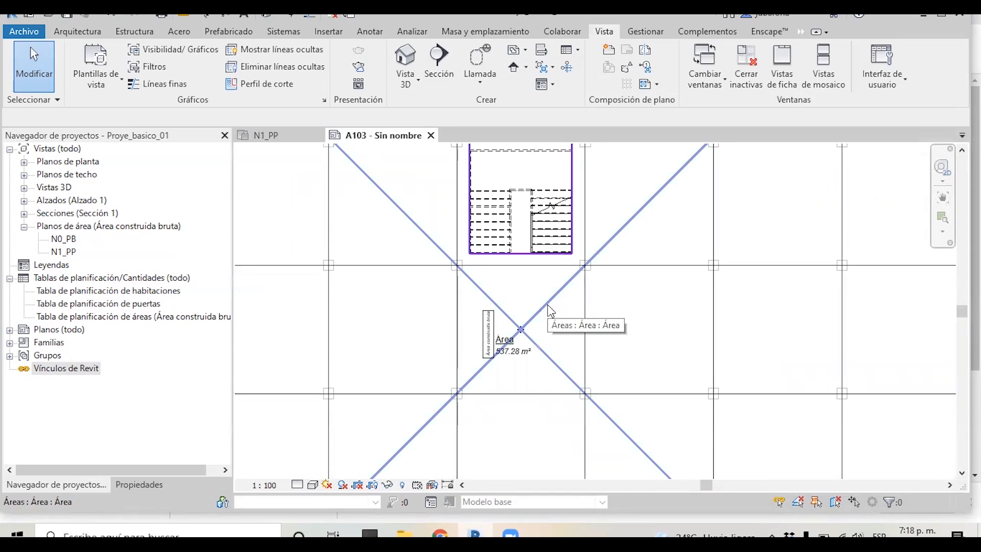
scroll(608, 276, "down", 4)
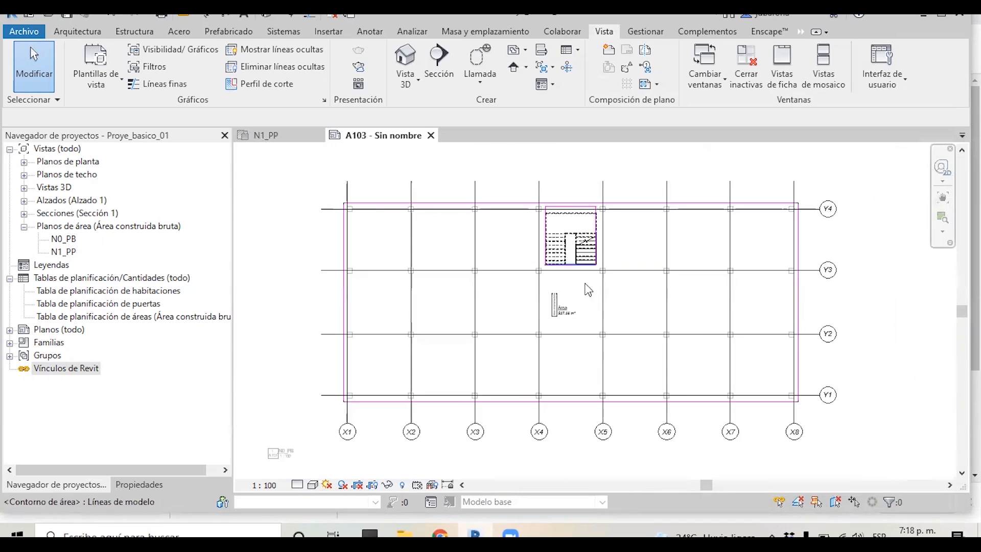
scroll(566, 256, "up", 2)
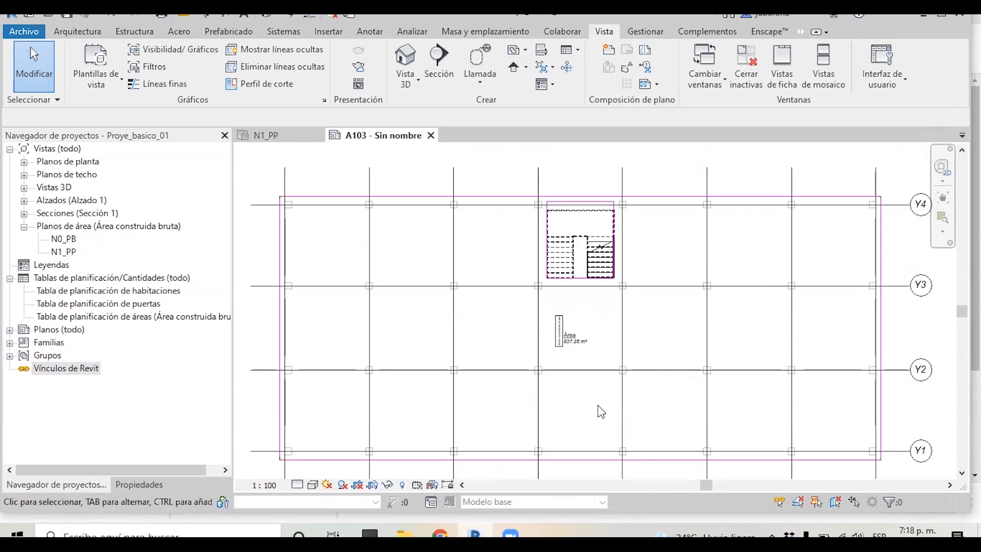
scroll(617, 387, "up", 3)
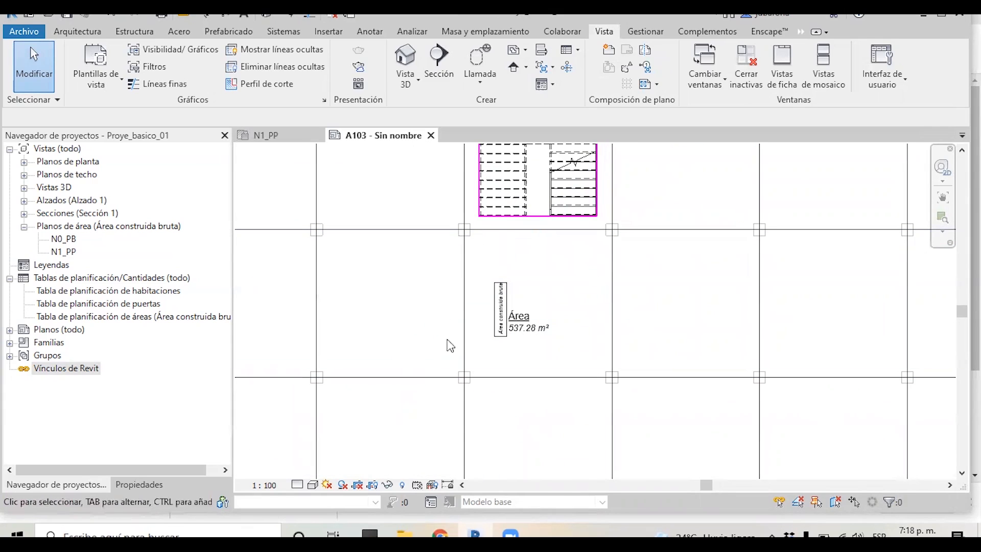
scroll(467, 297, "down", 5)
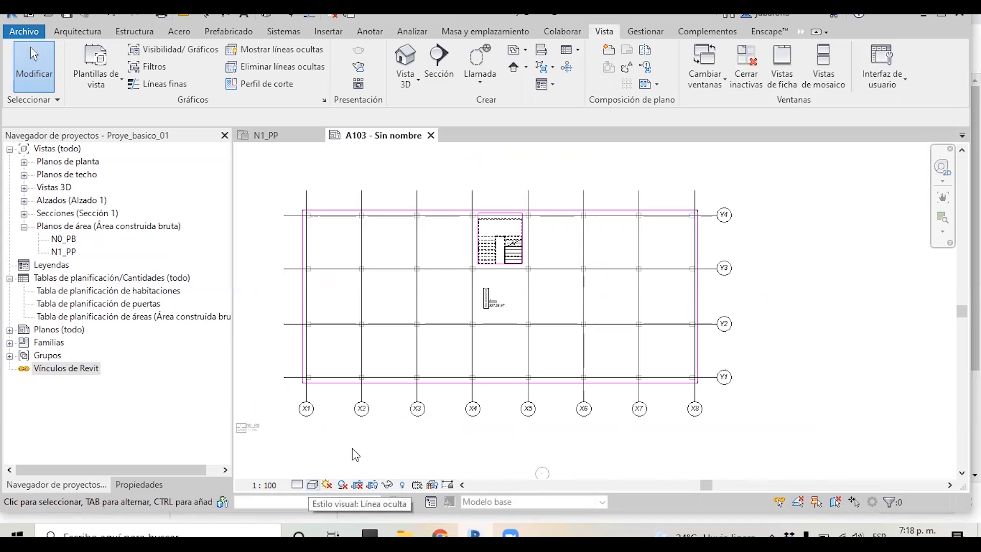
left_click(312, 485)
left_click(327, 437)
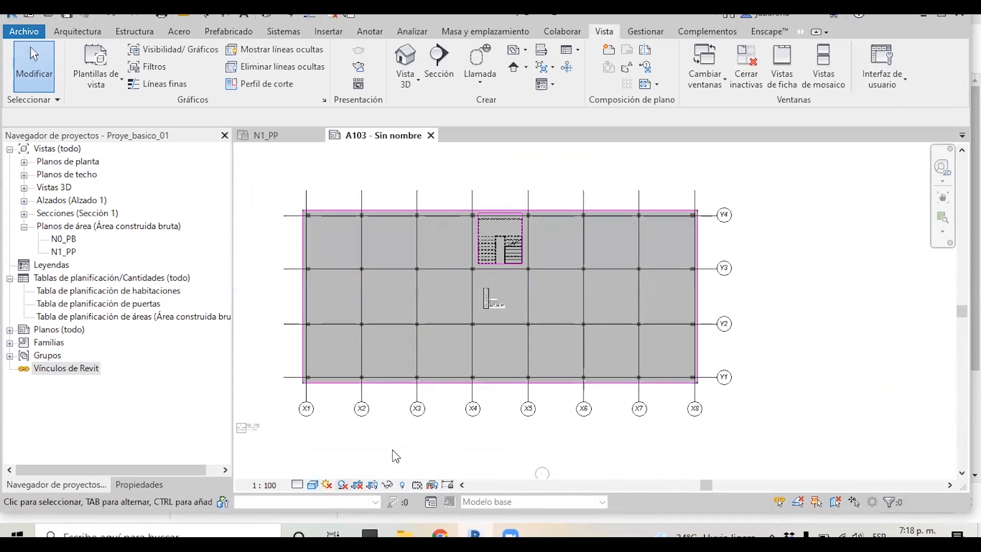
left_click(312, 484)
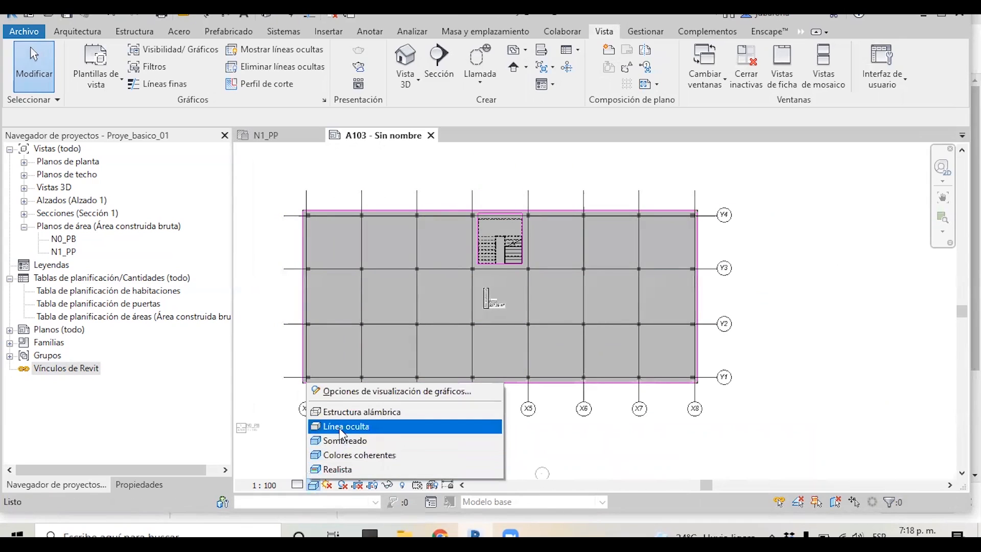
left_click(340, 430)
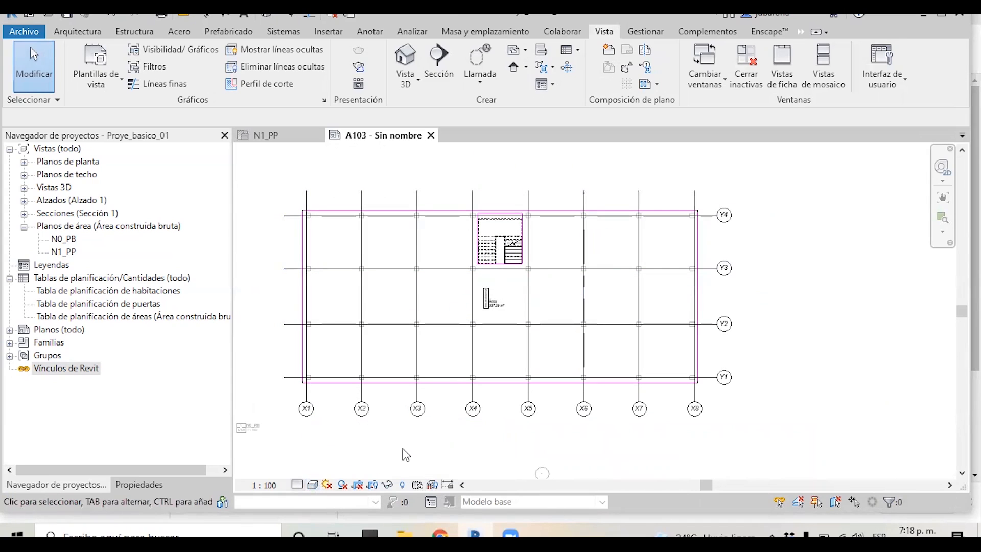
Set the N0_PB viewport's detail level to Bajo
left_click(298, 484)
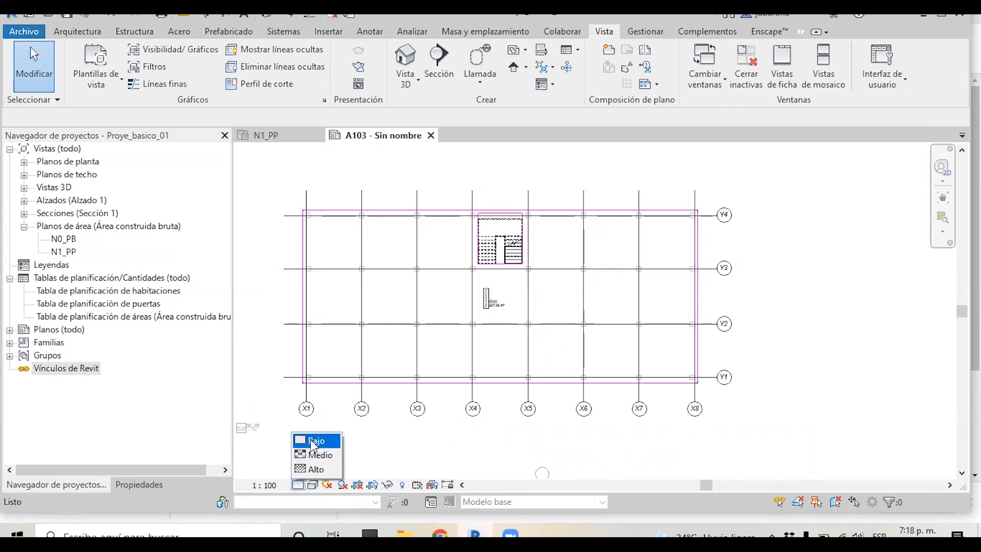
left_click(298, 482)
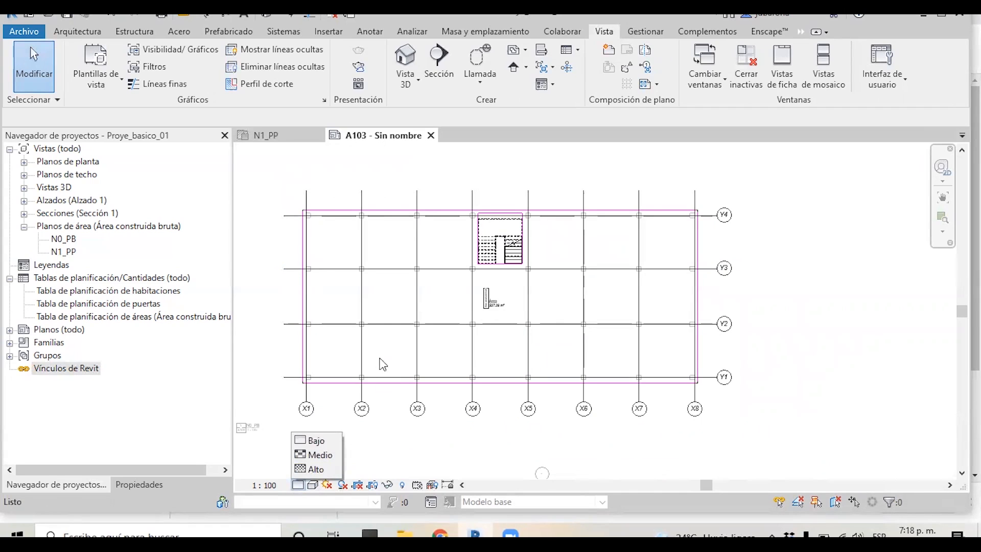
scroll(537, 311, "down", 6)
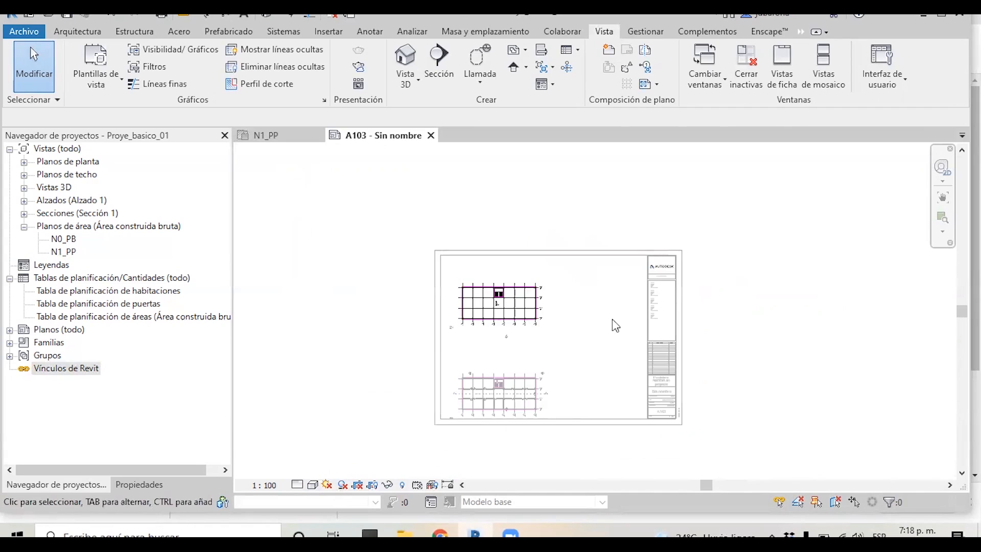
Activate the N0_PB viewport and set its view scale to a custom 1:75
scroll(514, 310, "up", 3)
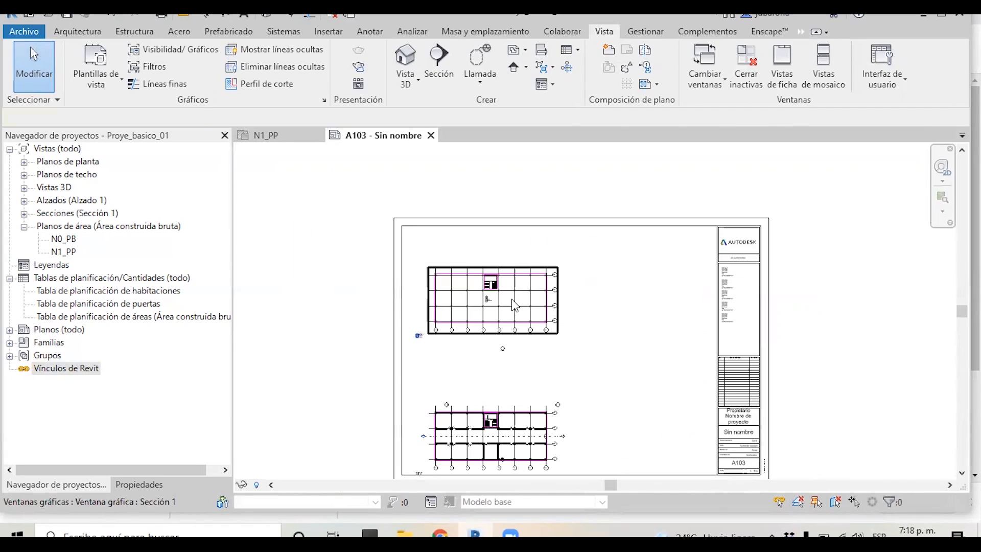
double_click(514, 306)
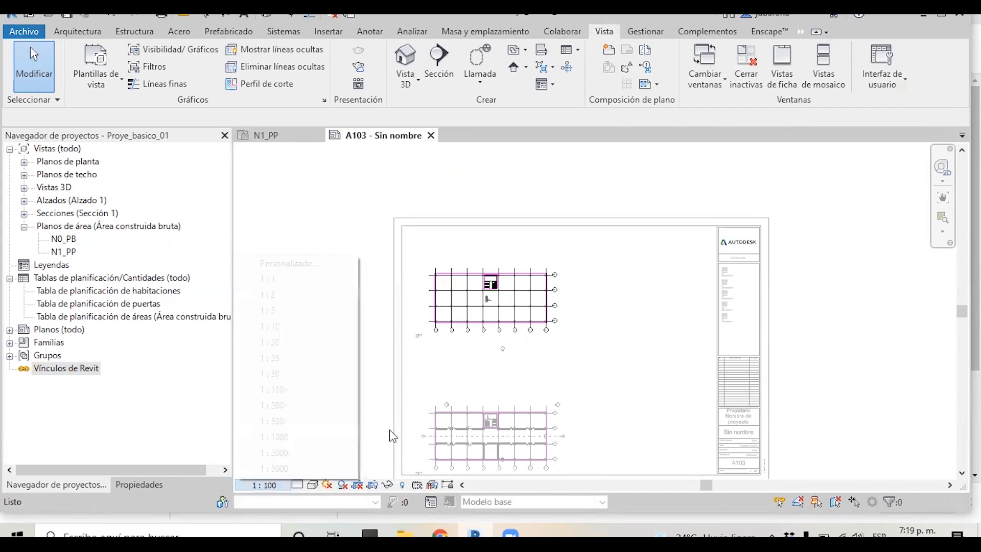
left_click(278, 380)
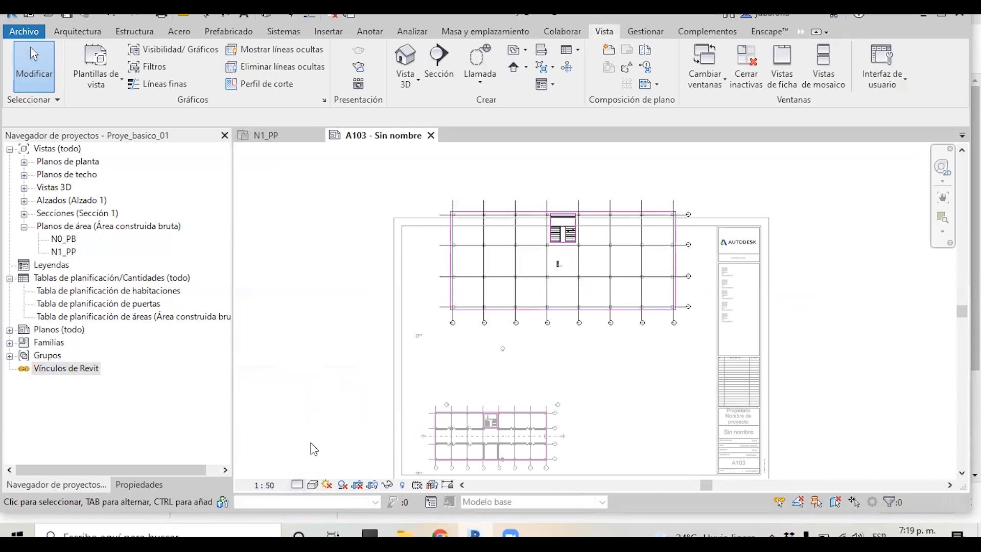
left_click(264, 485)
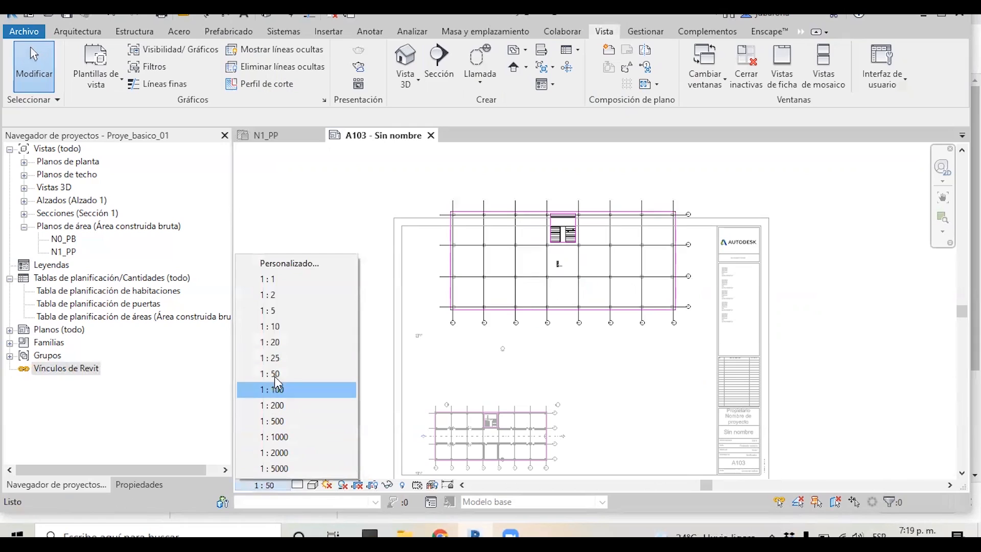
left_click(286, 262)
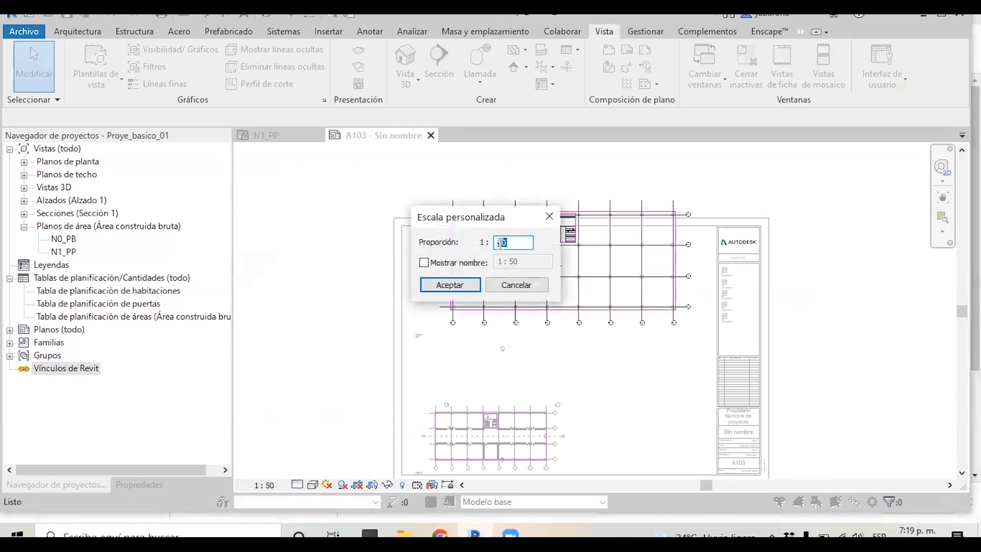
left_click(499, 243)
type("1")
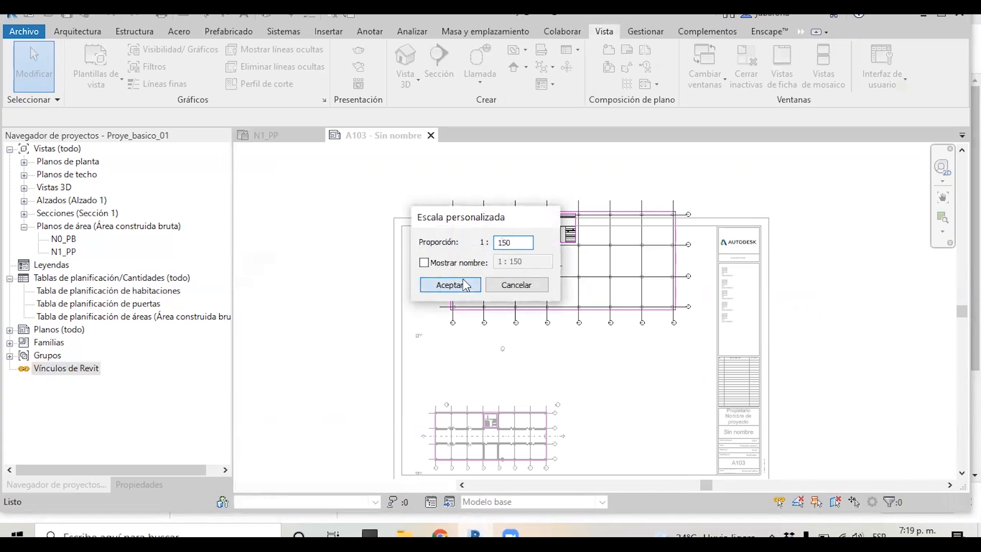
left_click(450, 285)
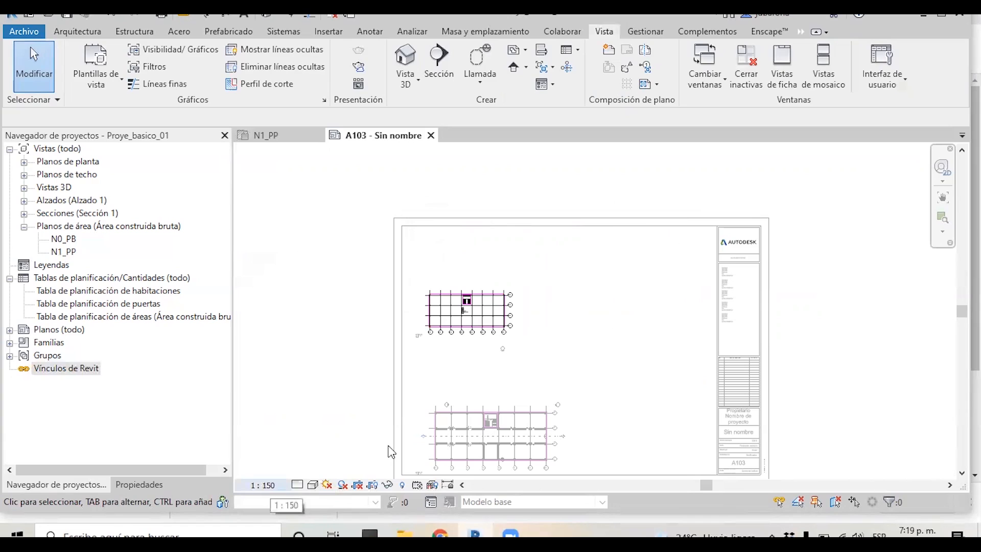
left_click(263, 484)
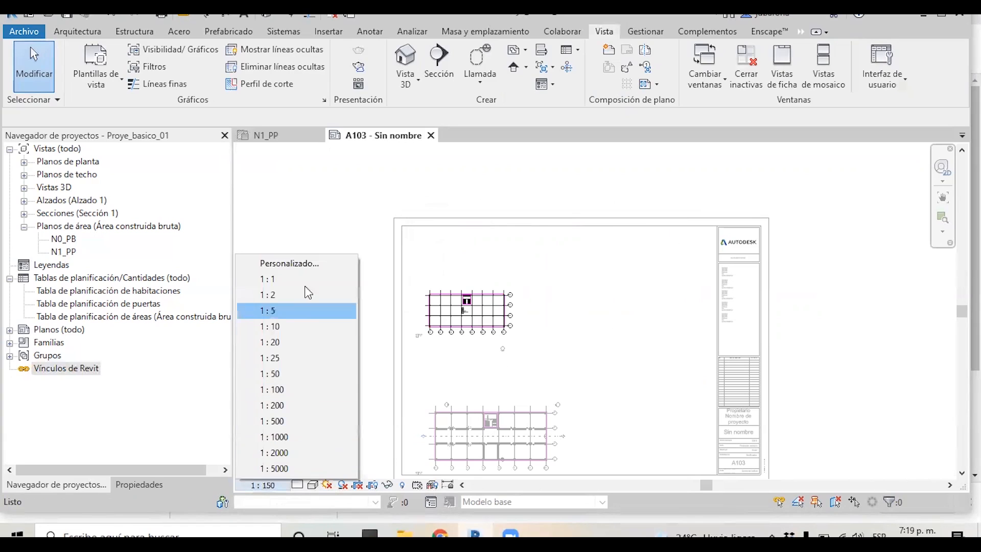
left_click(300, 266)
left_click_drag(514, 242, 500, 244)
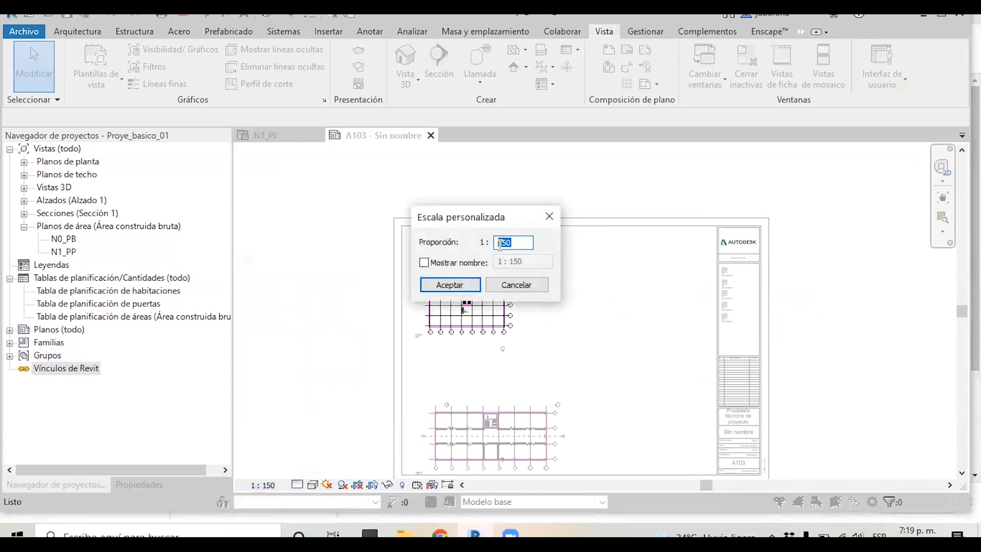
type("75")
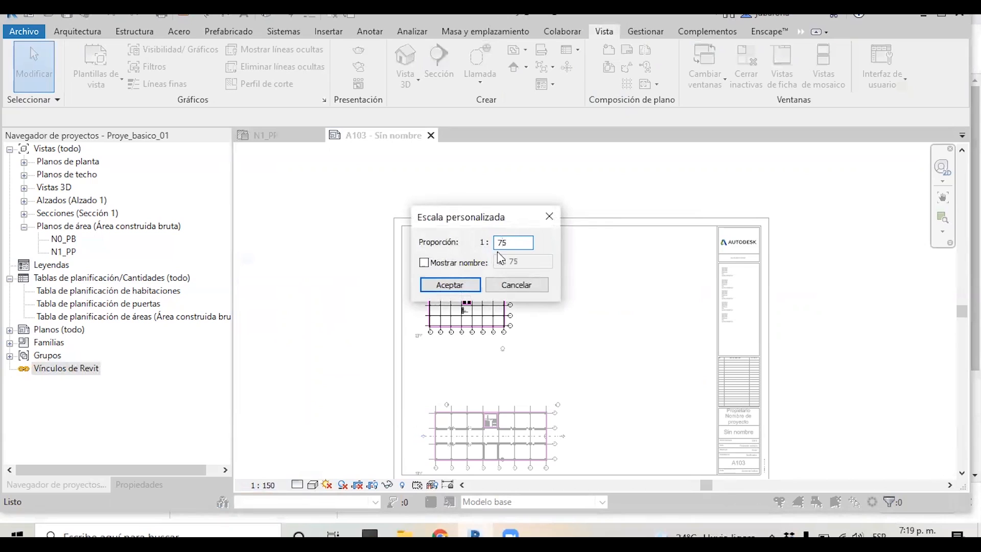
left_click(450, 285)
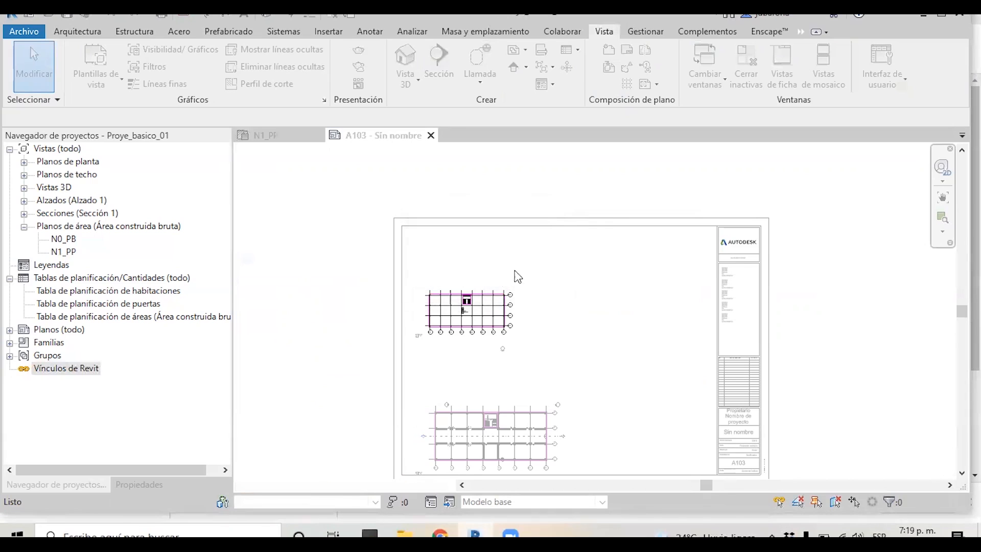
Leave the active view and reposition the N0_PB viewport's title on the sheet
double_click(647, 272)
scroll(531, 180, "down", 2)
scroll(516, 250, "up", 4)
left_click(409, 385)
left_click(409, 386)
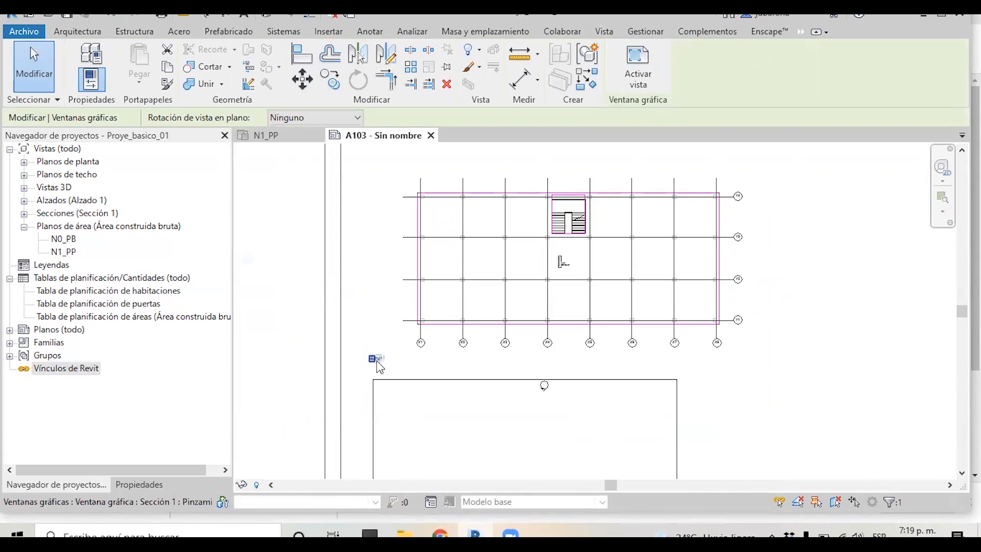
left_click(376, 361)
left_click_drag(393, 359, 433, 360)
left_click(454, 373)
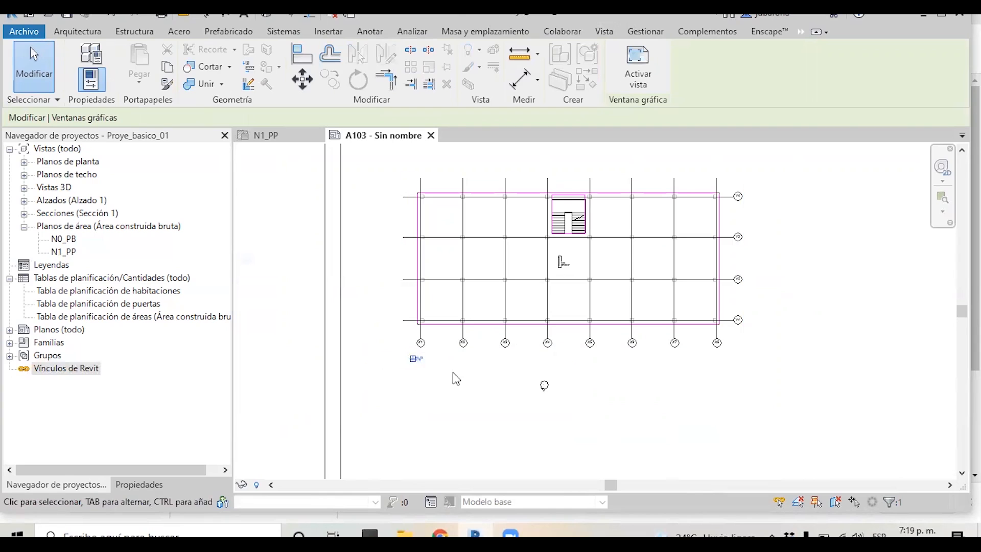
Create a view template named Plantilla de area construida from the N0_PB view, replacing the existing template
scroll(403, 396, "down", 2)
scroll(403, 398, "down", 1)
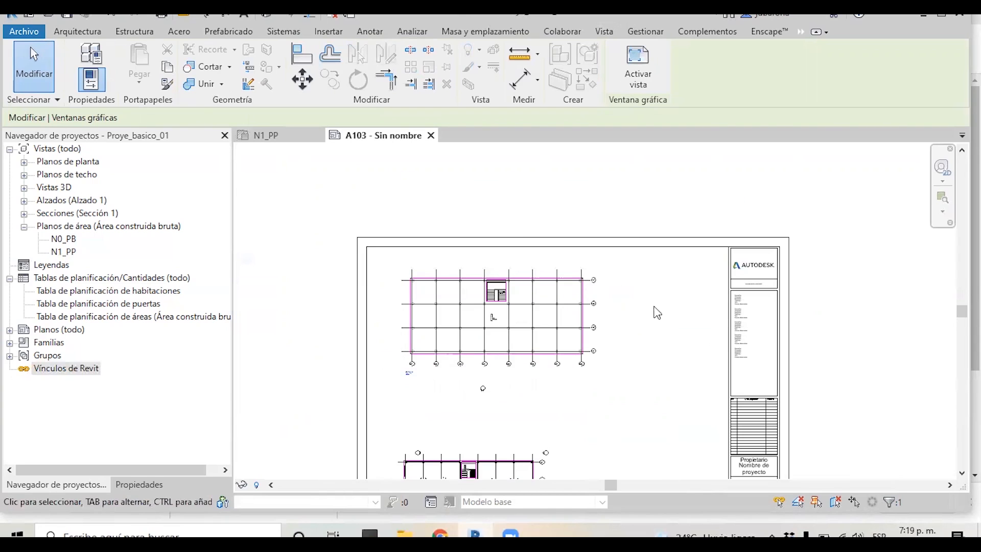
double_click(536, 314)
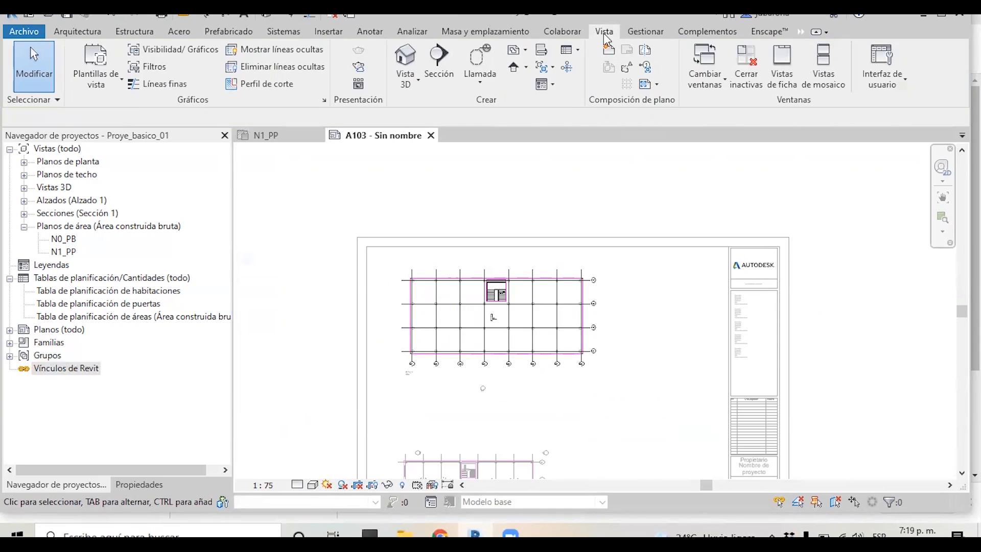
left_click(94, 63)
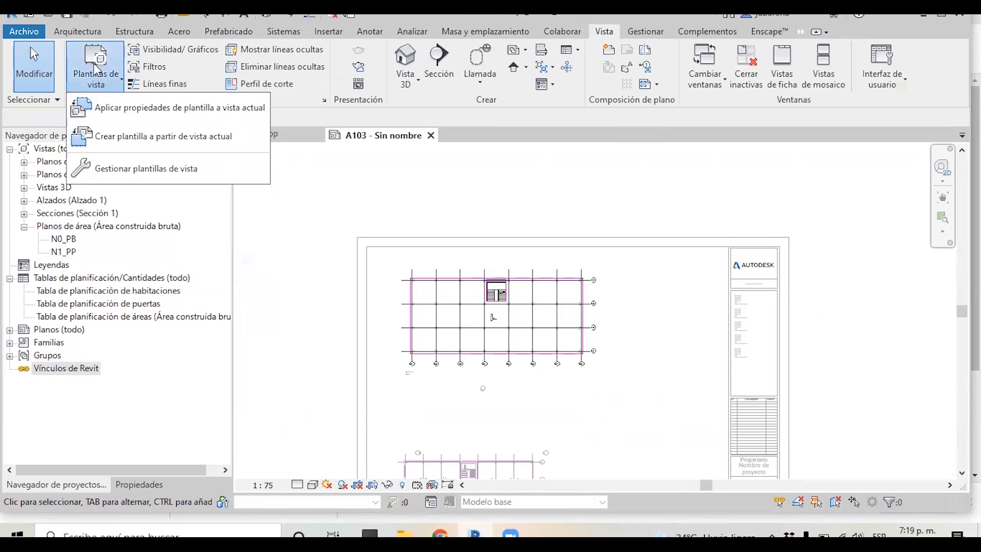
left_click(139, 146)
left_click(510, 248)
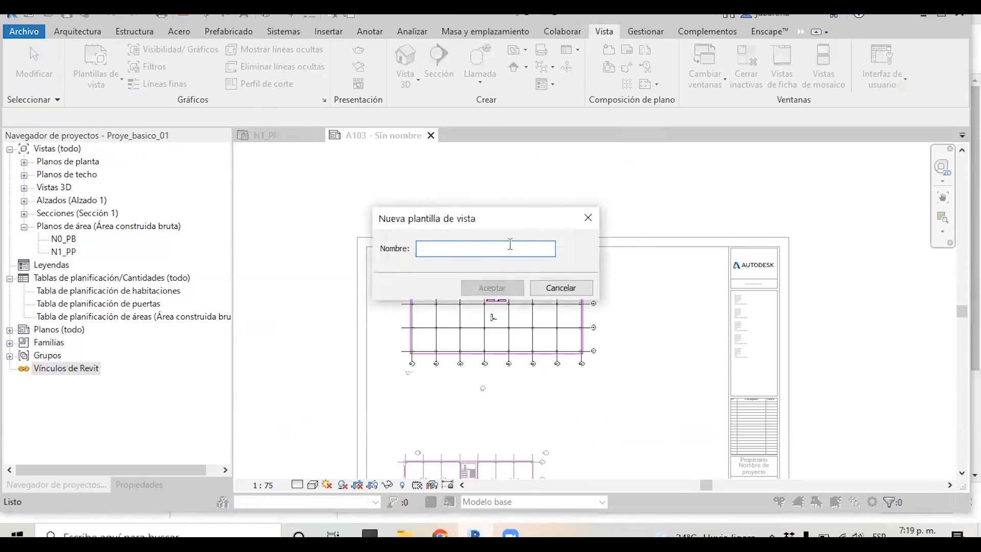
type("Plantilla de area constr")
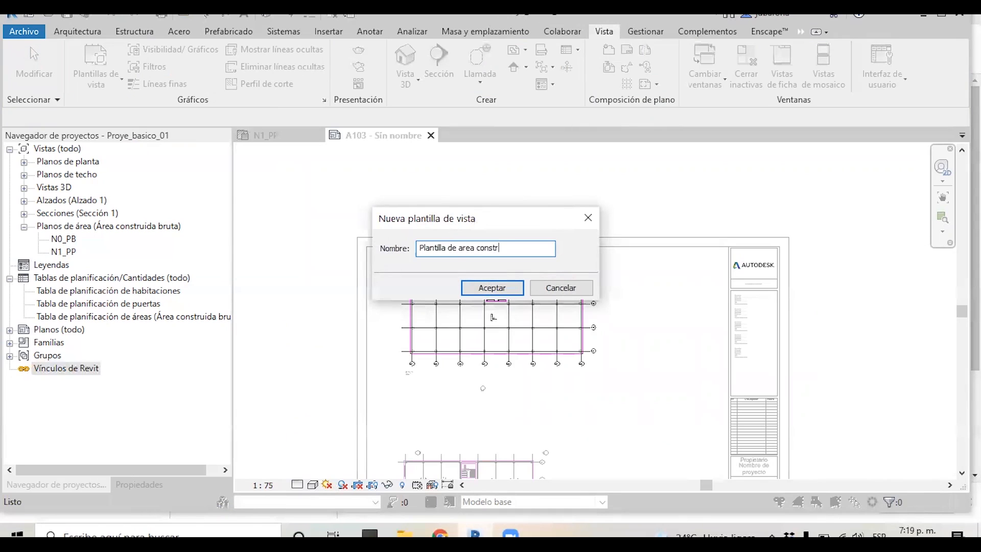
type("a")
key("Return")
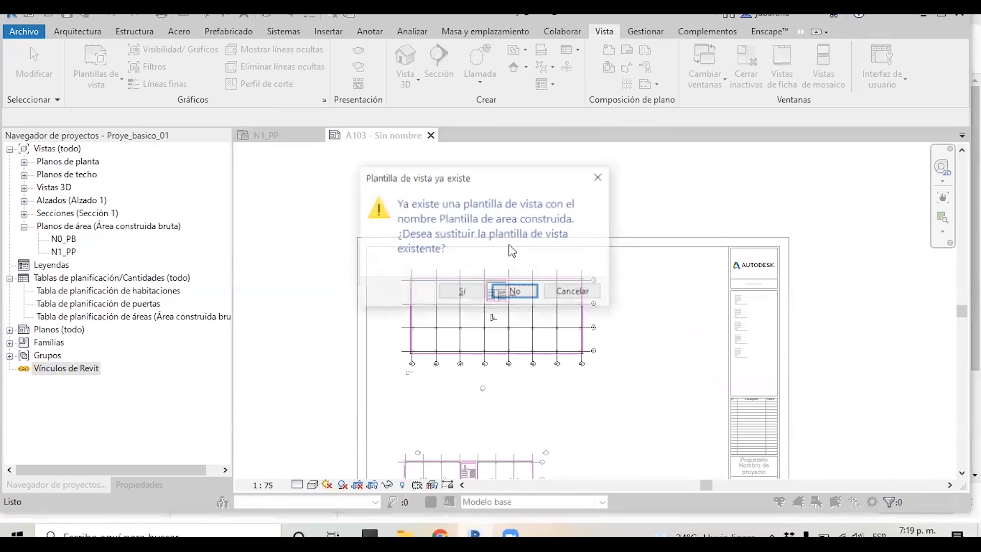
left_click(467, 292)
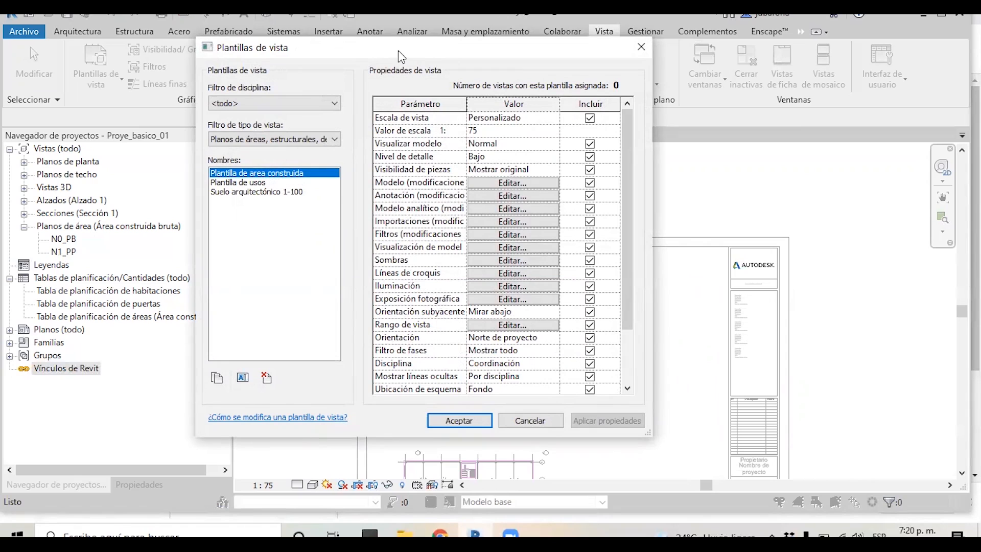
left_click_drag(397, 50, 534, 60)
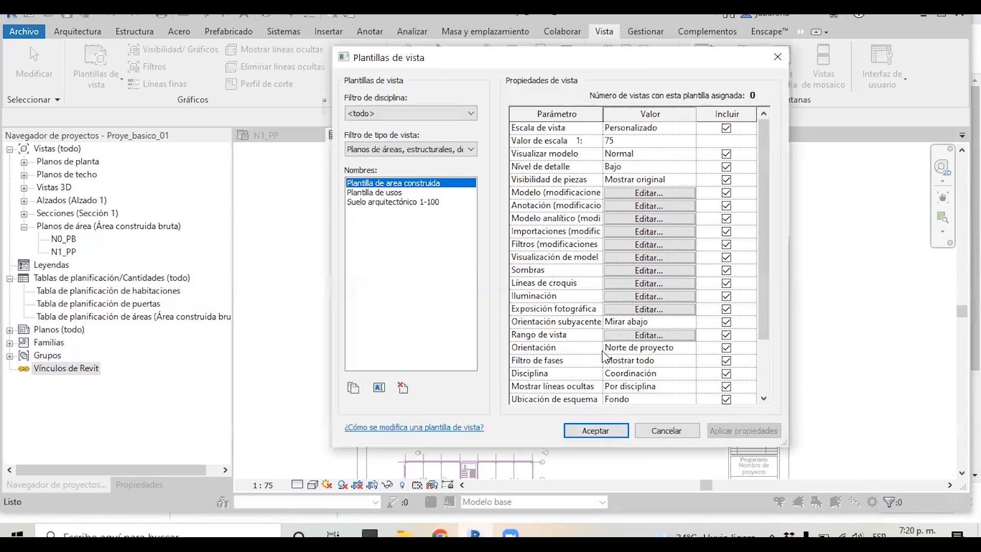
left_click(598, 429)
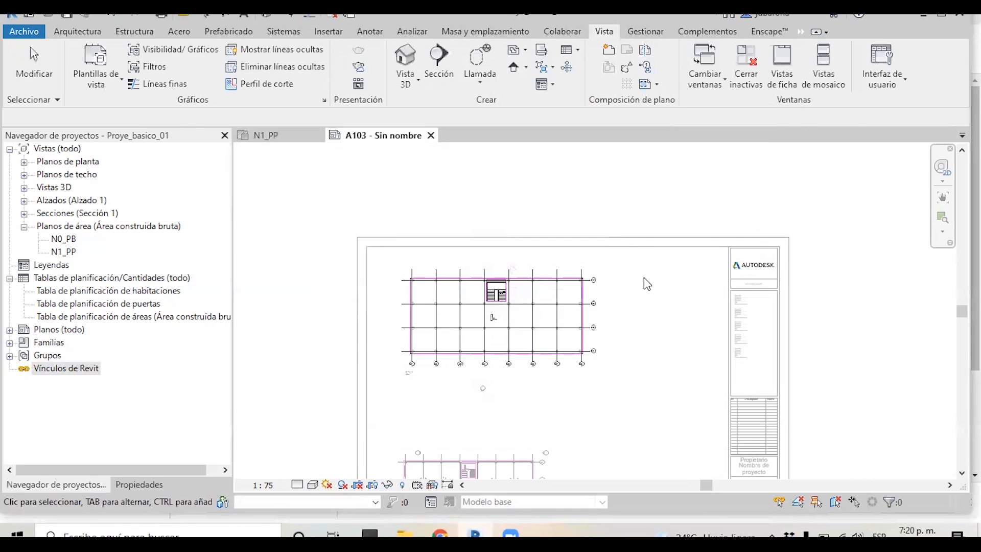
Assign the Plantilla de area construida view template to the N1_PP area plan view
scroll(514, 187, "down", 1)
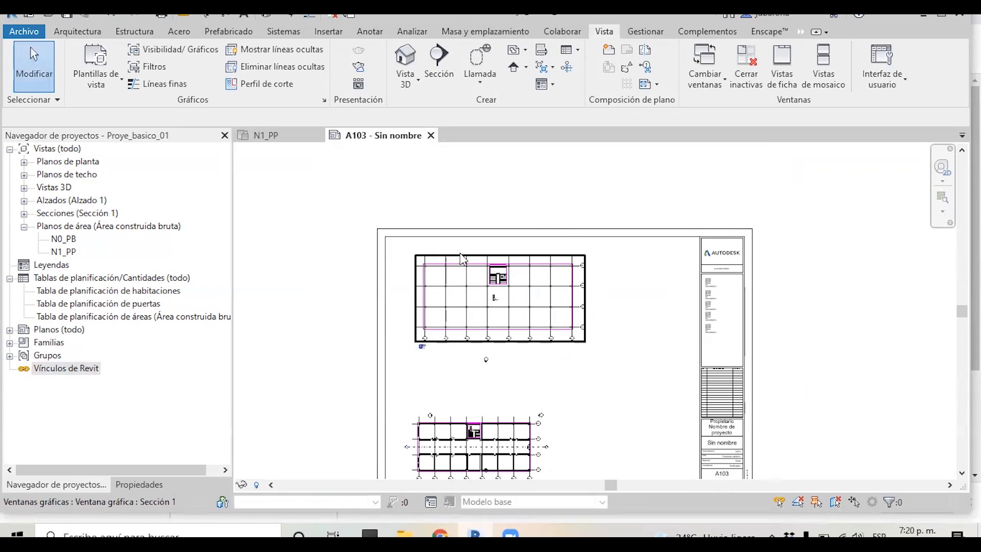
scroll(475, 322, "down", 1)
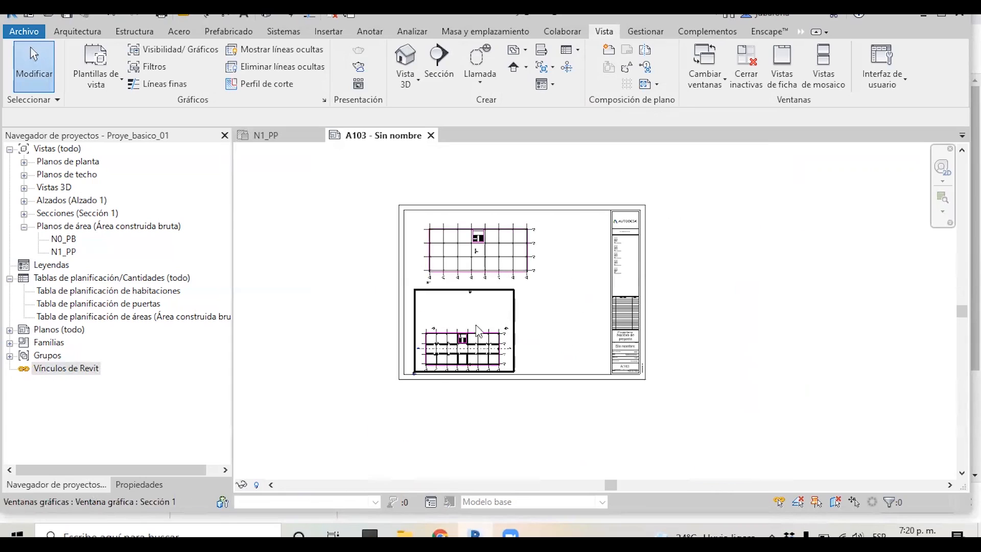
scroll(456, 347, "up", 1)
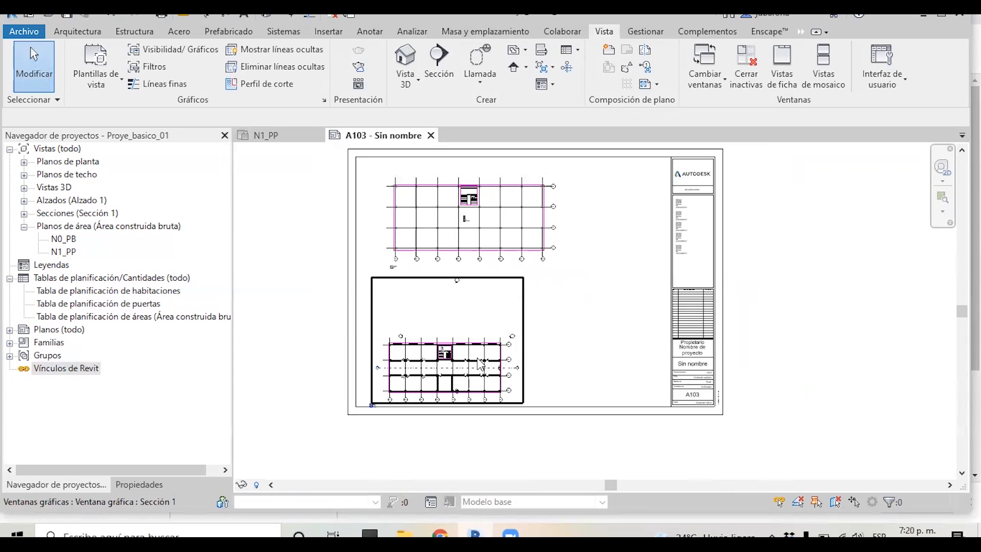
scroll(419, 324, "up", 1)
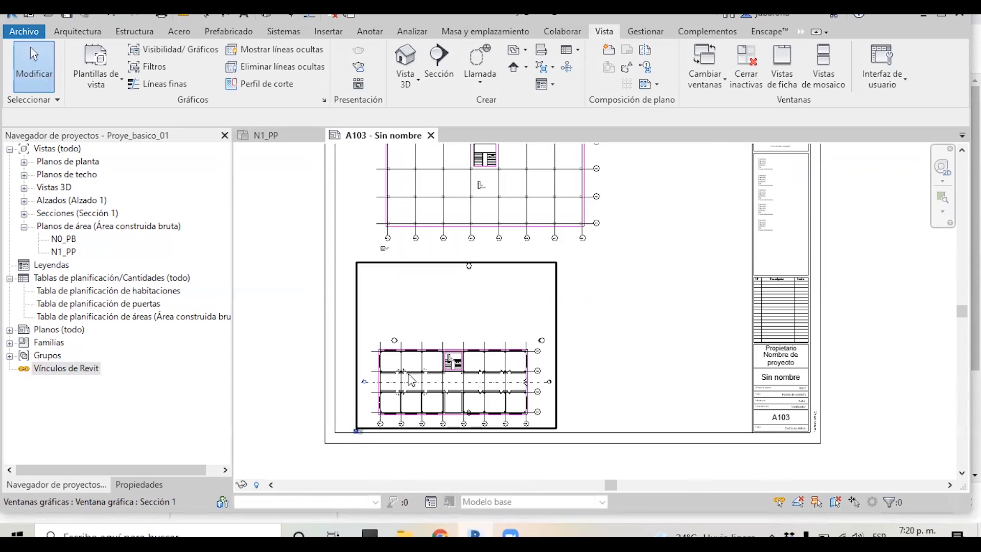
double_click(411, 368)
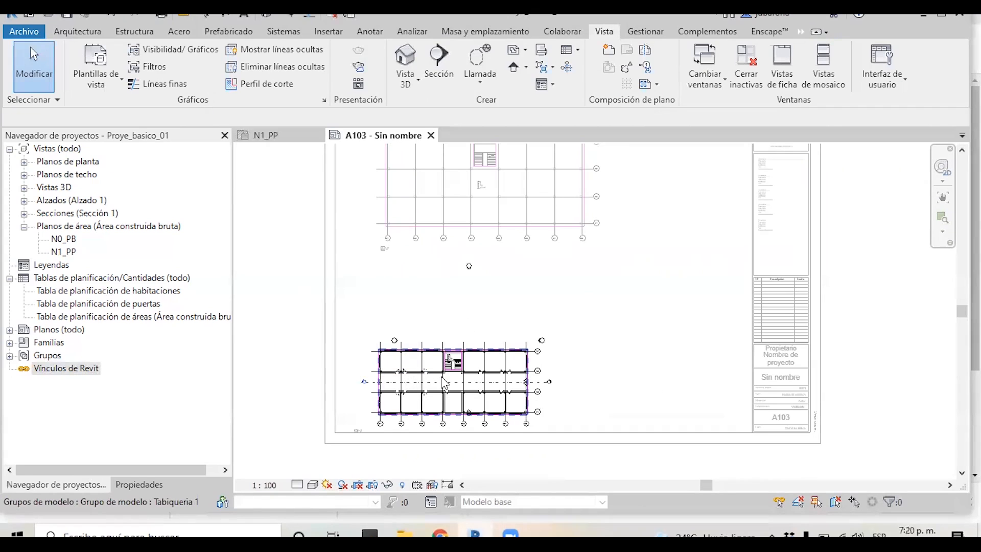
left_click(139, 485)
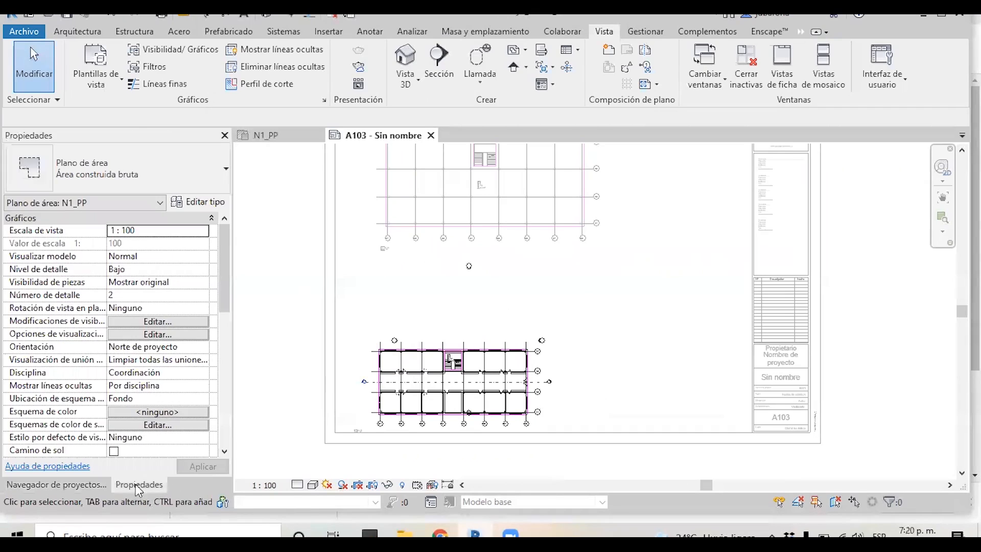
left_click_drag(223, 273, 221, 387)
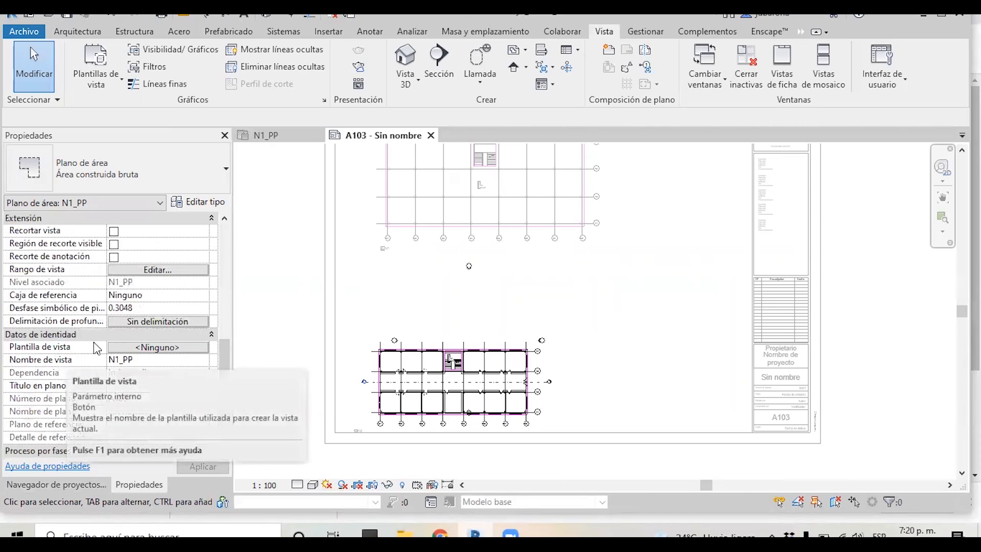
left_click(138, 348)
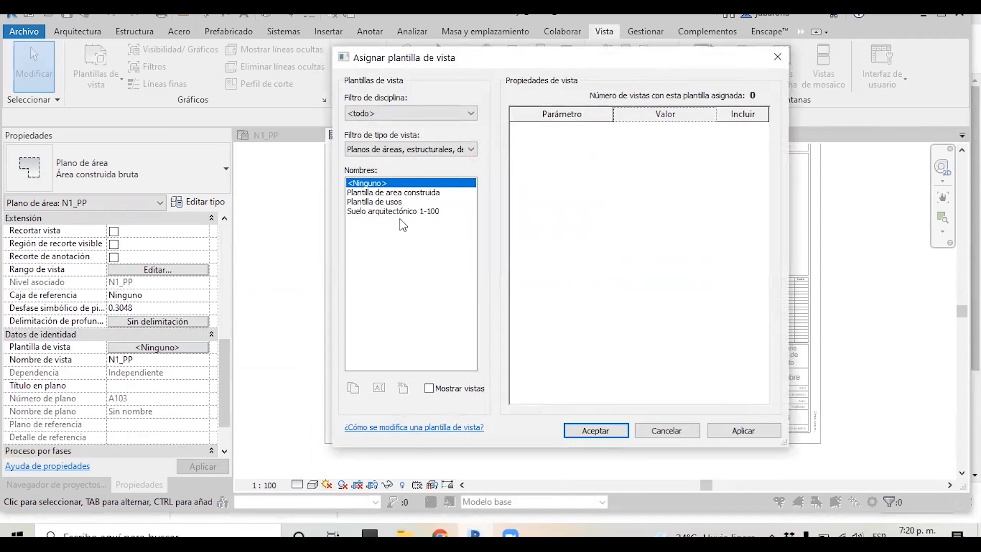
left_click(411, 192)
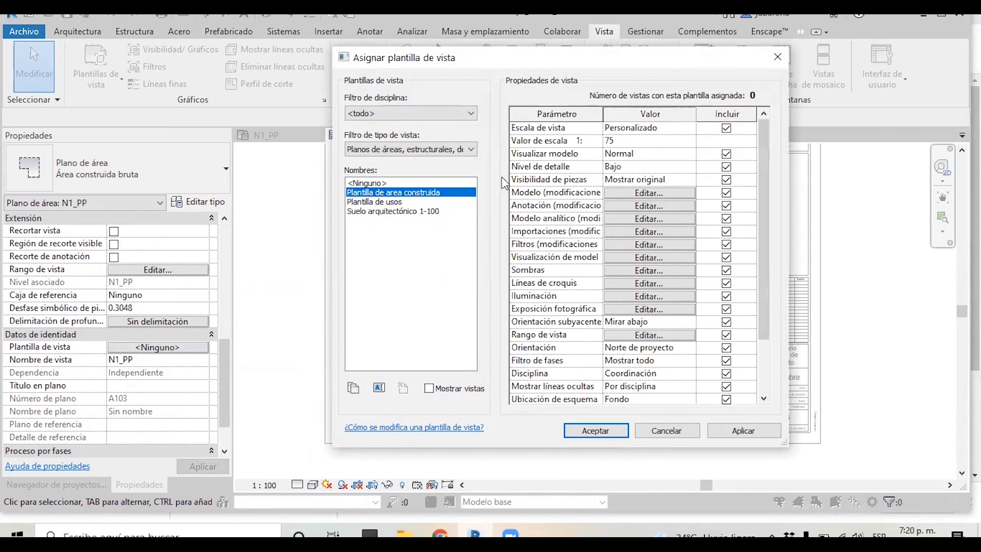
left_click(596, 430)
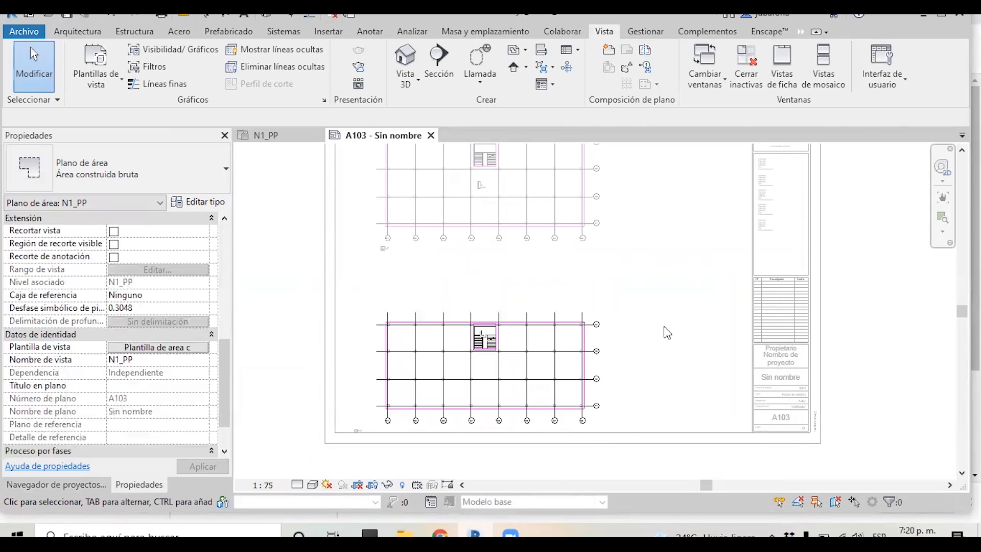
Nudge the N1_PP viewport slightly upward on the sheet and activate it again
left_click(513, 314)
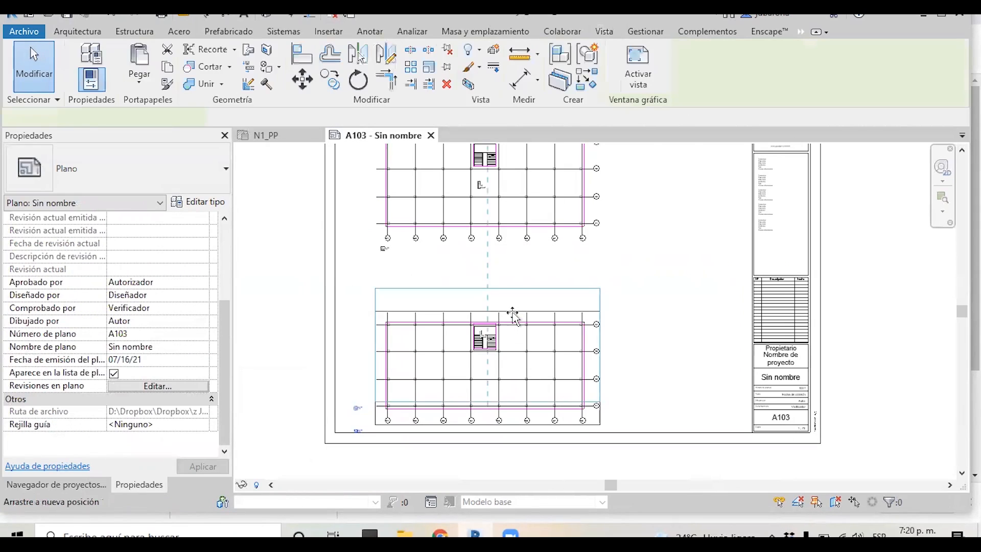
left_click_drag(513, 313, 512, 310)
scroll(454, 260, "up", 1)
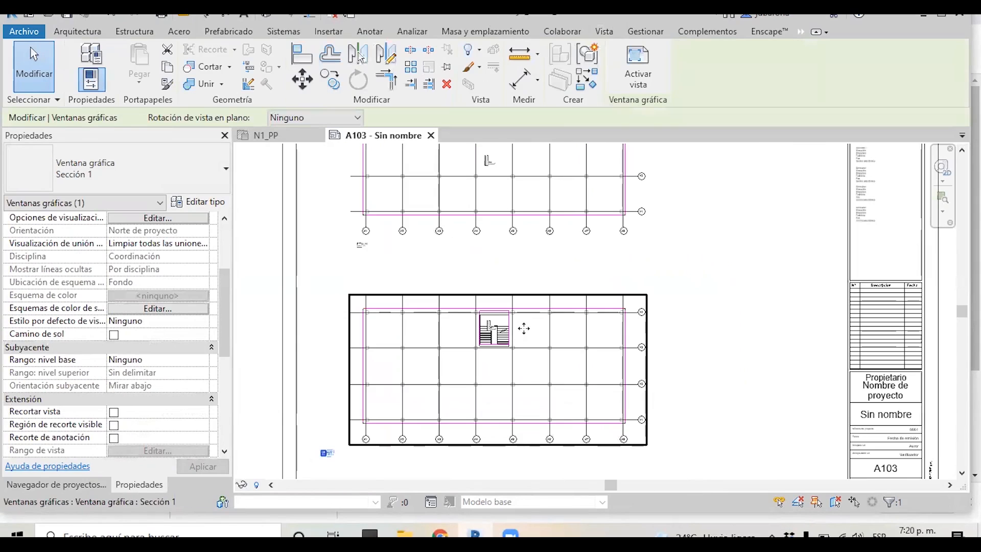
double_click(524, 329)
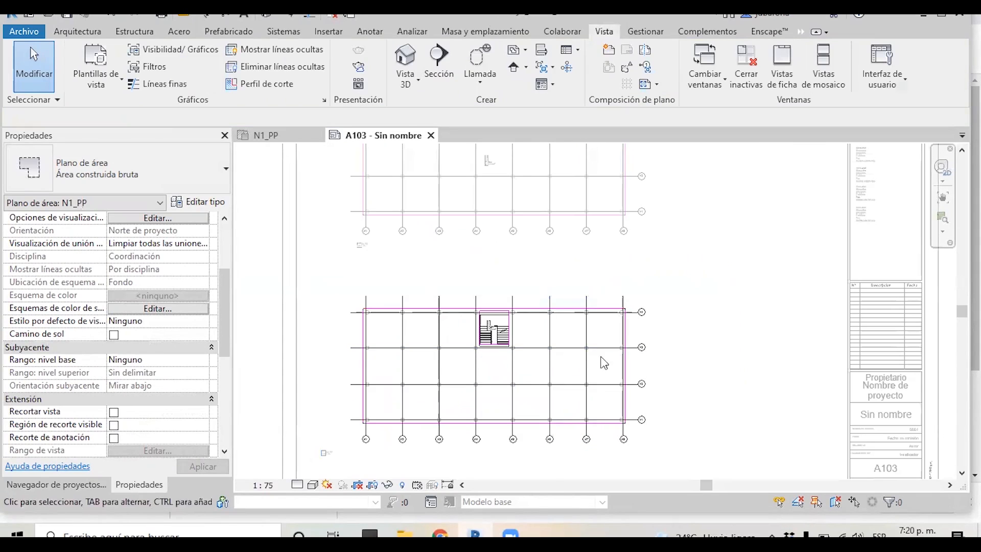
Review the N1_PP view's visibility settings and the model visibility of the Plantilla de area construida view template
key("v")
key("g")
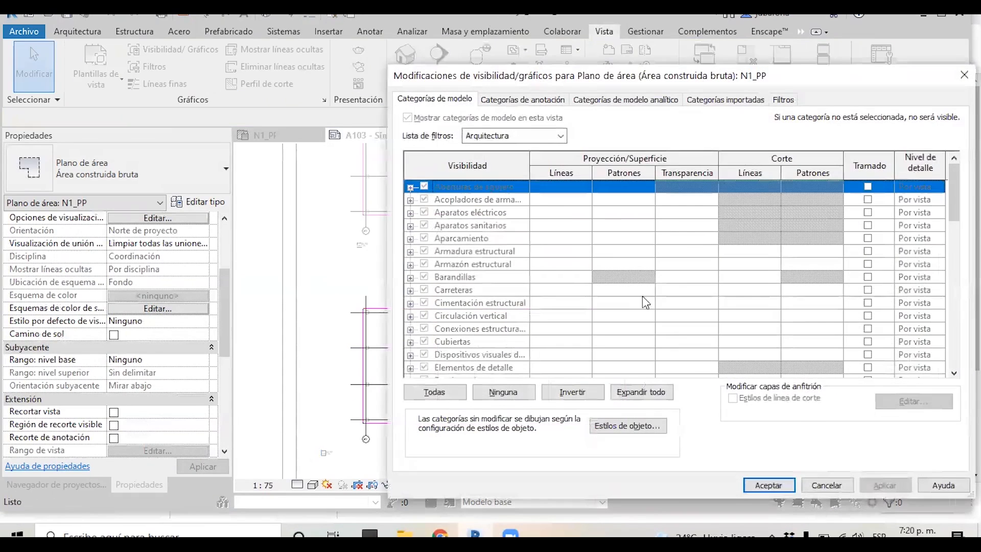
scroll(461, 230, "down", 11)
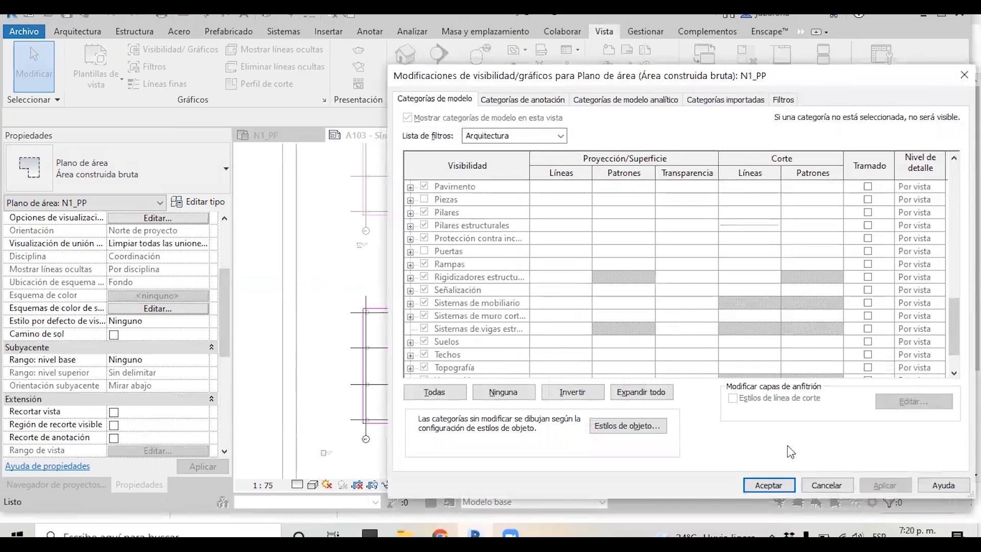
left_click(768, 485)
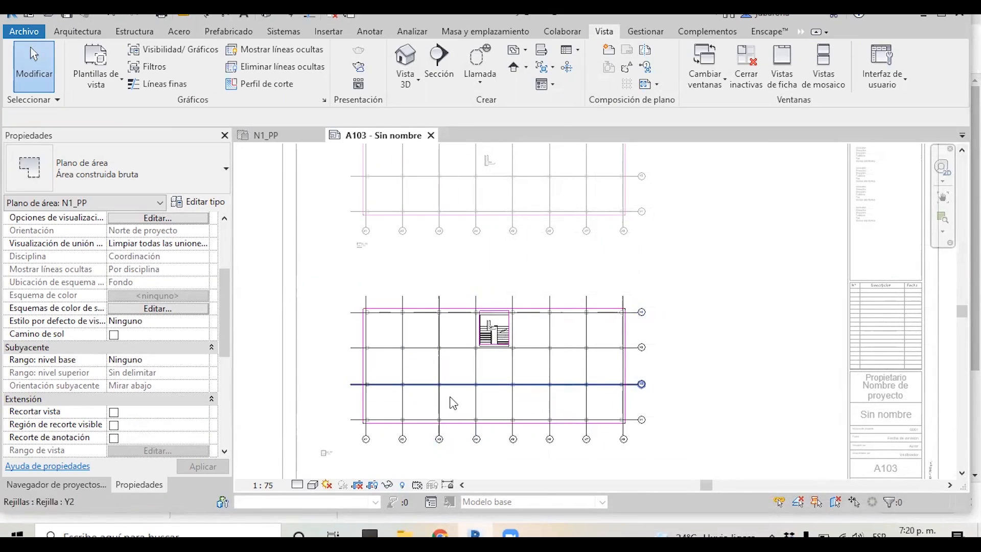
scroll(154, 373, "down", 6)
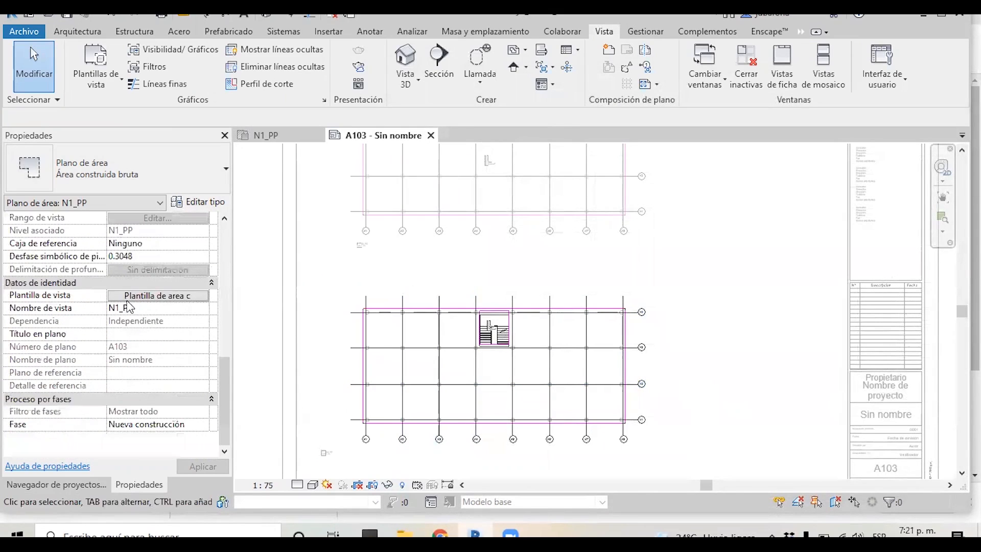
left_click(156, 299)
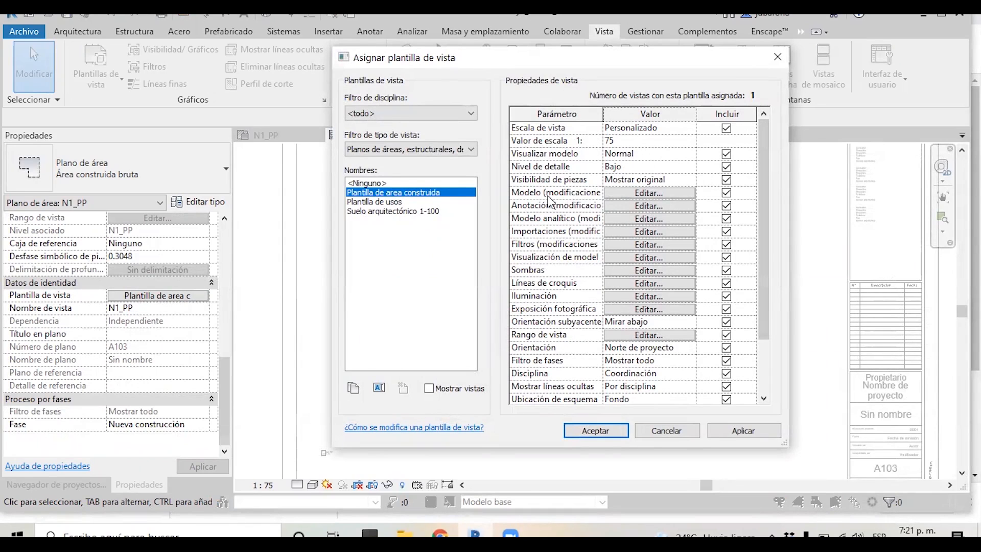
left_click(624, 194)
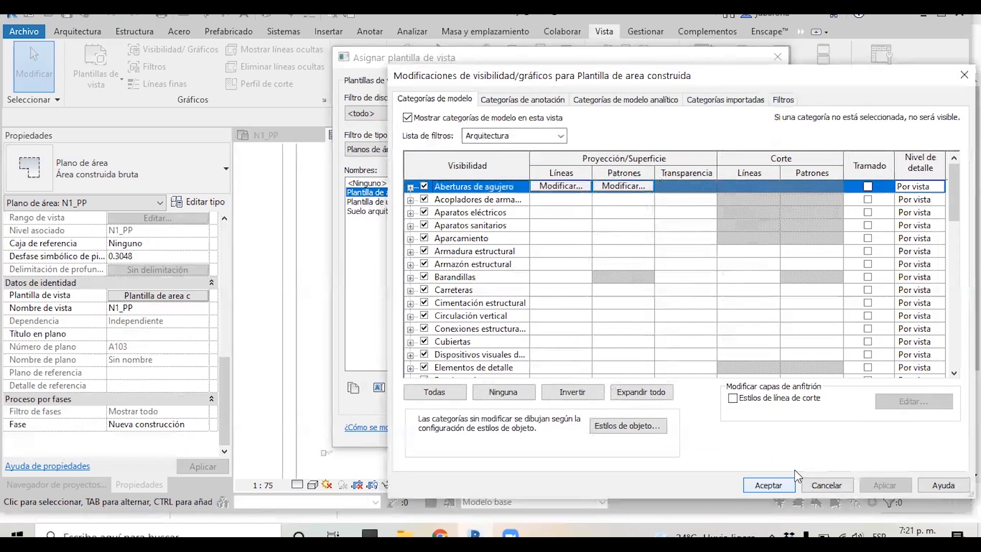
left_click(769, 485)
left_click(610, 431)
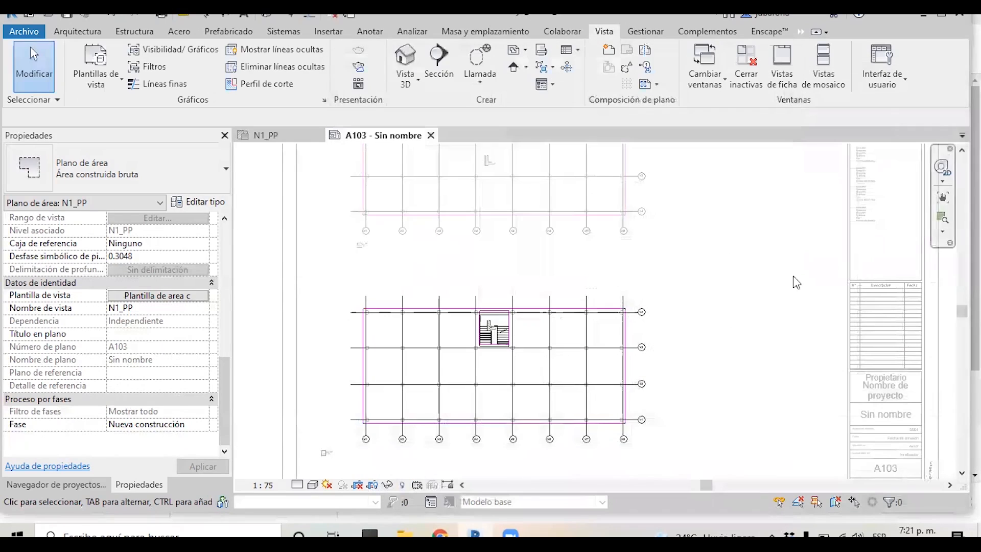
scroll(456, 351, "down", 3)
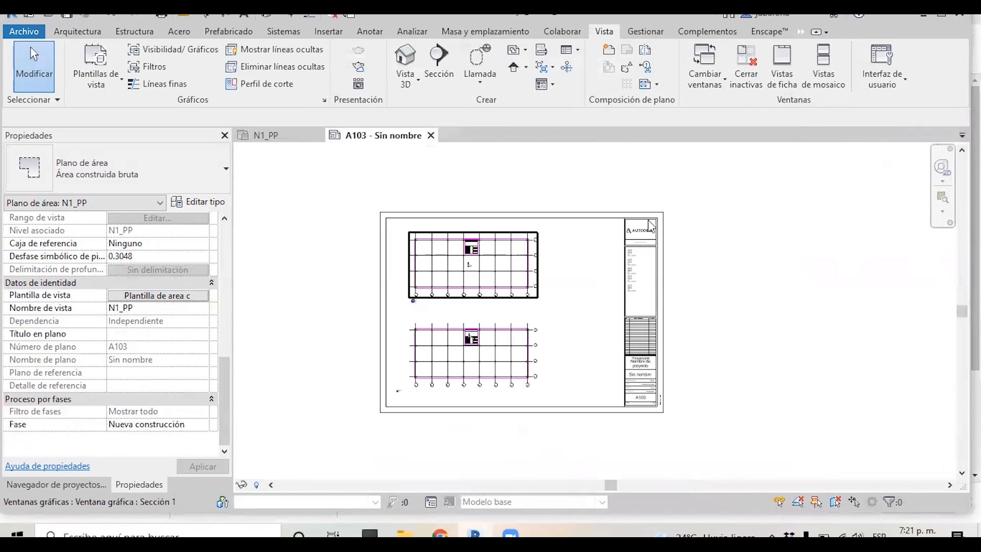
left_click(804, 322)
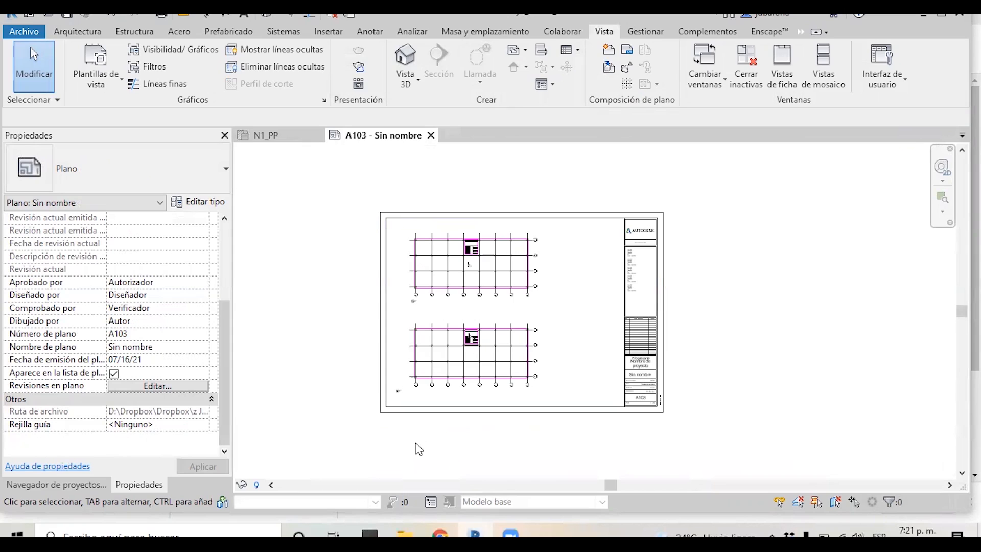
scroll(542, 308, "up", 2)
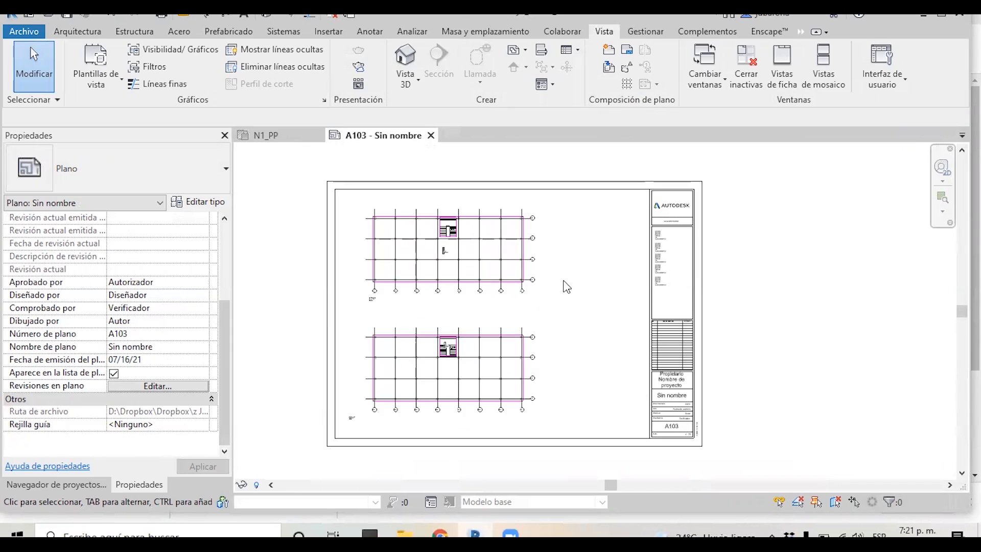
scroll(564, 285, "up", 1)
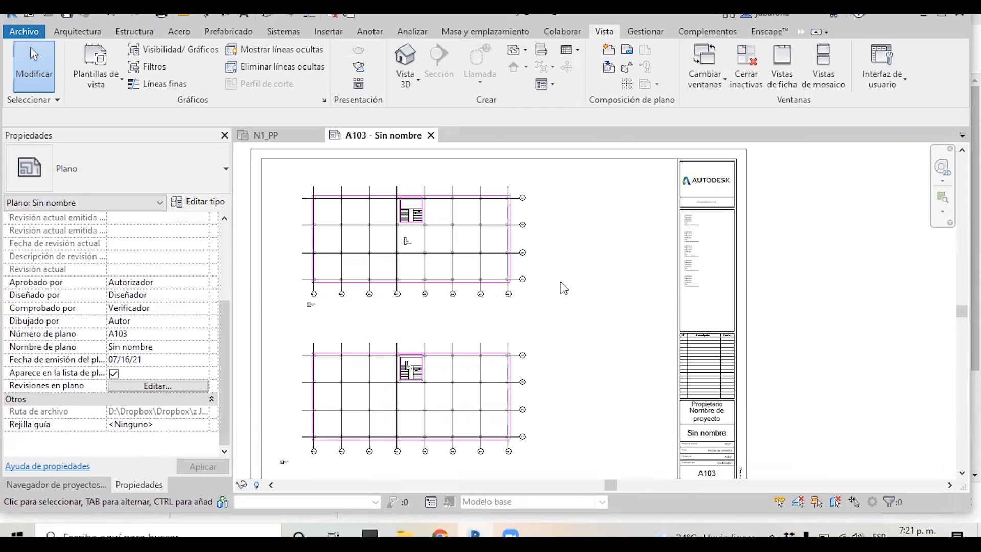
Create a new schedule for the Áreas (Área construida bruta) category from the project browser
left_click(61, 485)
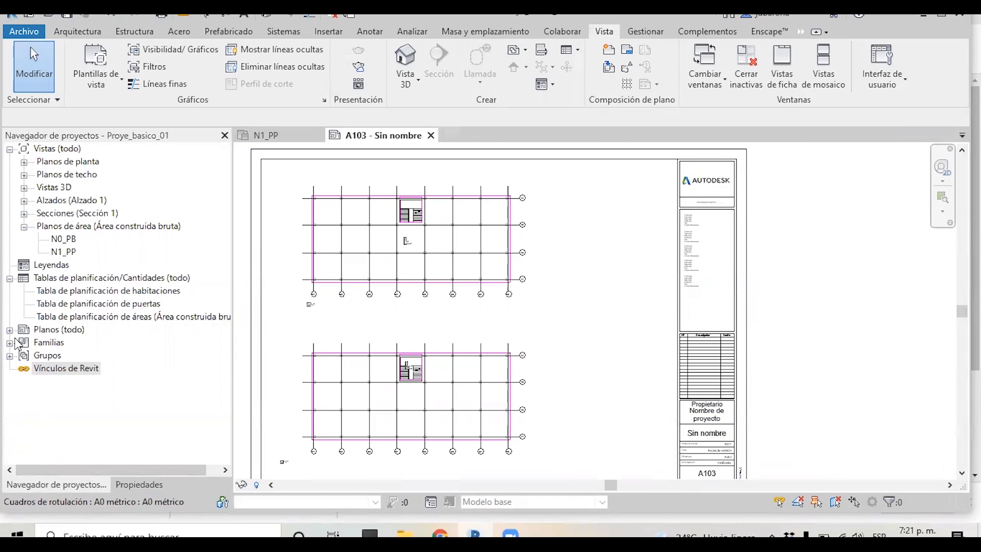
right_click(81, 282)
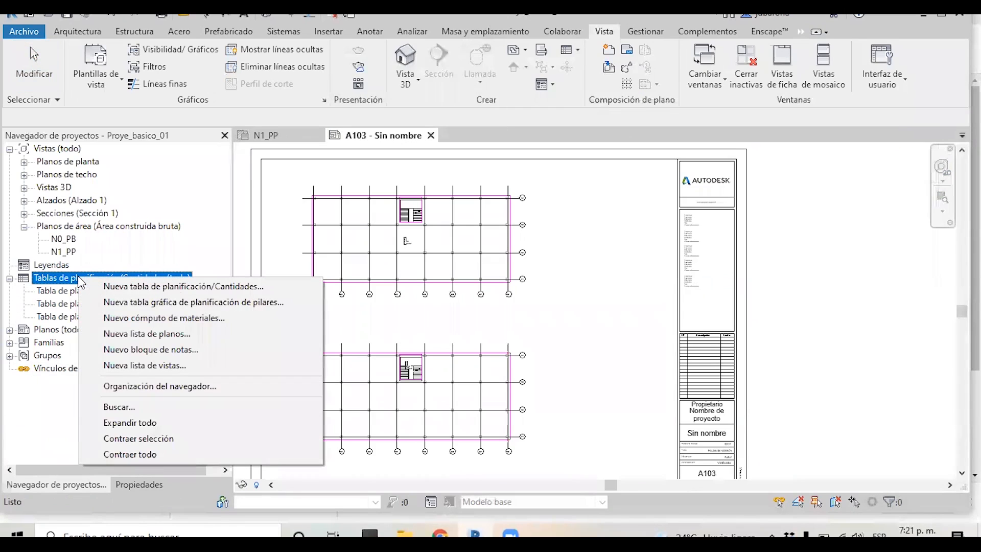
left_click(146, 284)
left_click_drag(513, 145, 549, 123)
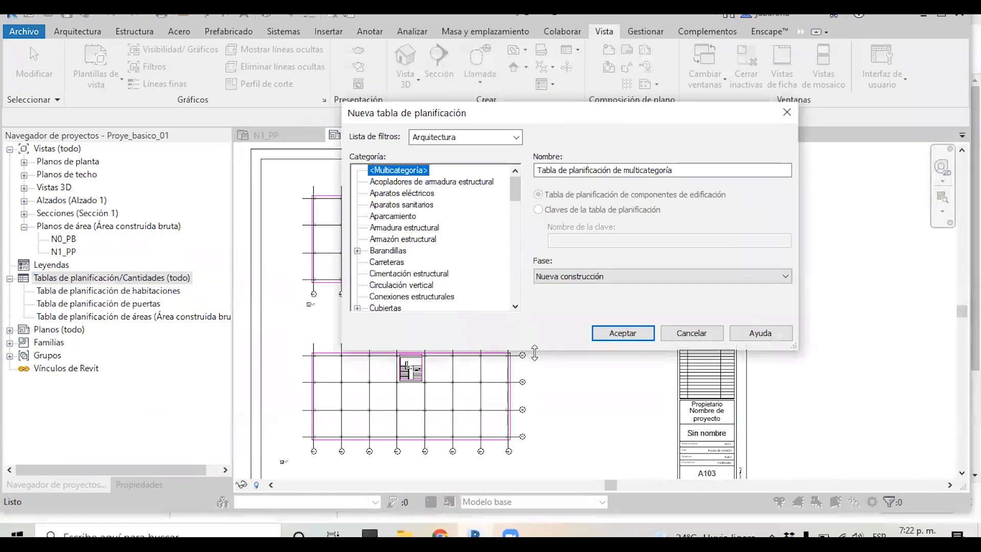
left_click_drag(534, 353, 534, 438)
left_click_drag(516, 193, 515, 337)
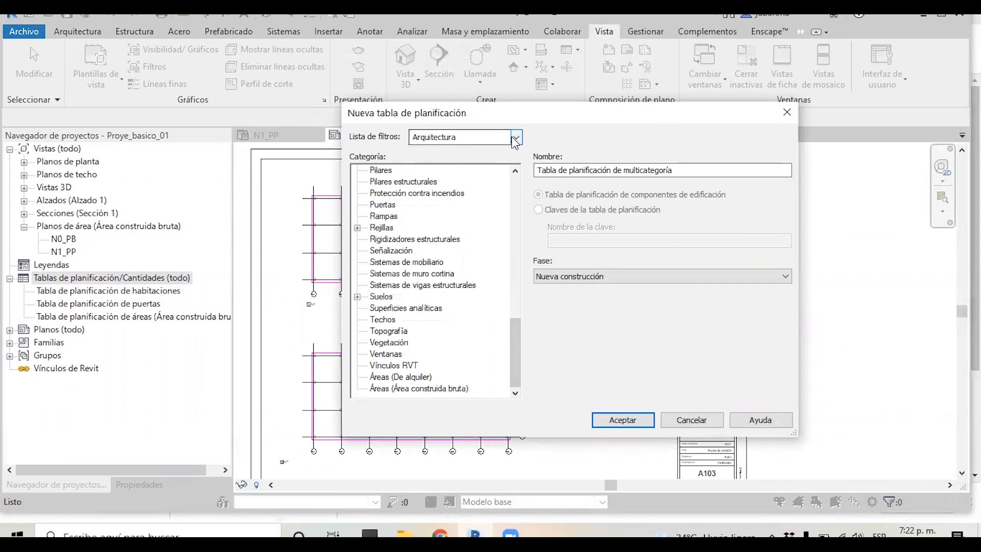
left_click(424, 388)
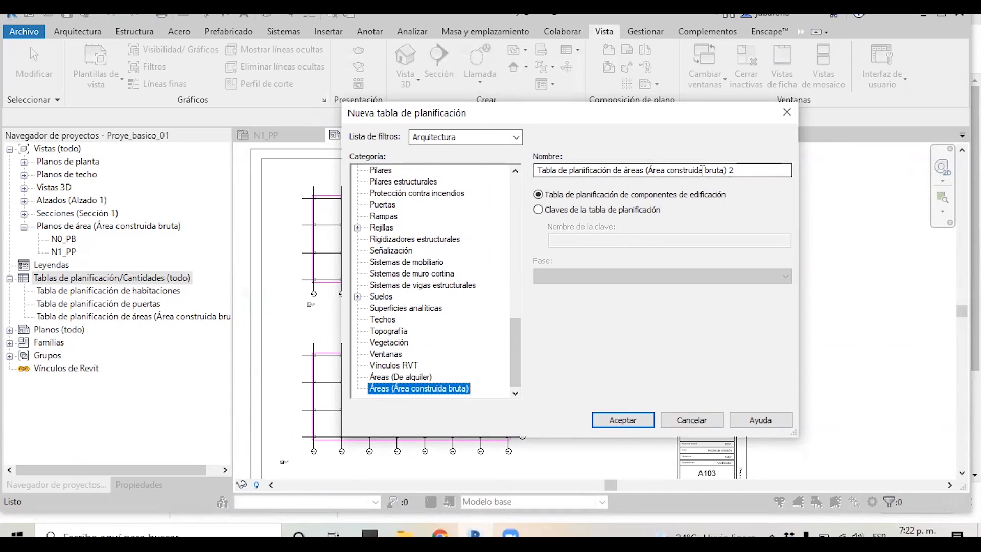
left_click(735, 168)
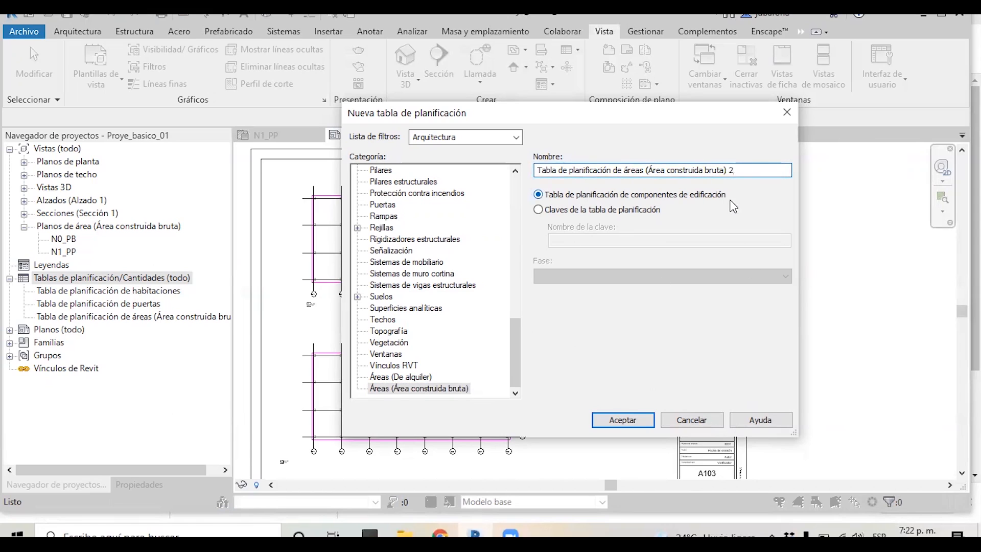
key("BackSpace")
left_click(619, 418)
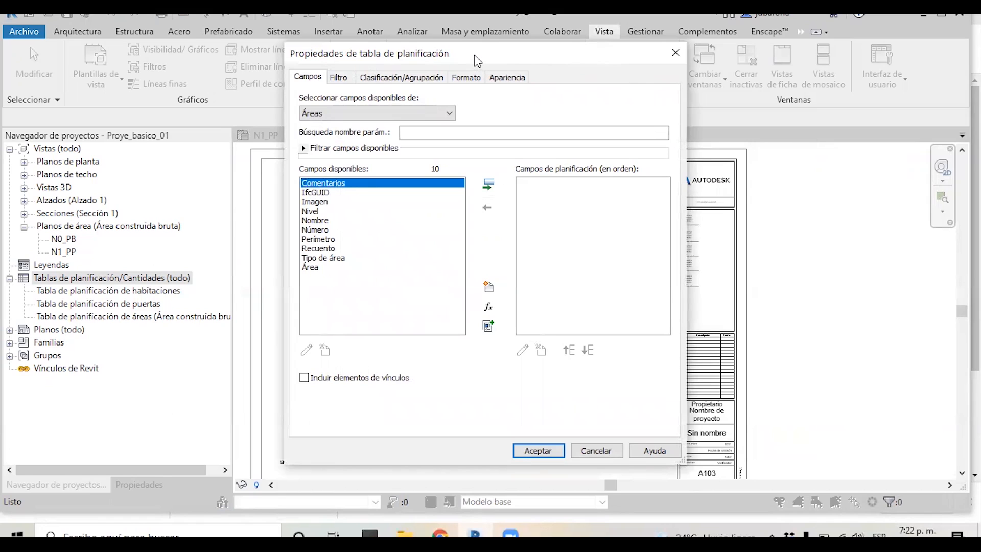
Look through the schedule properties tabs for filter, sorting, format and appearance options
left_click_drag(439, 56, 486, 60)
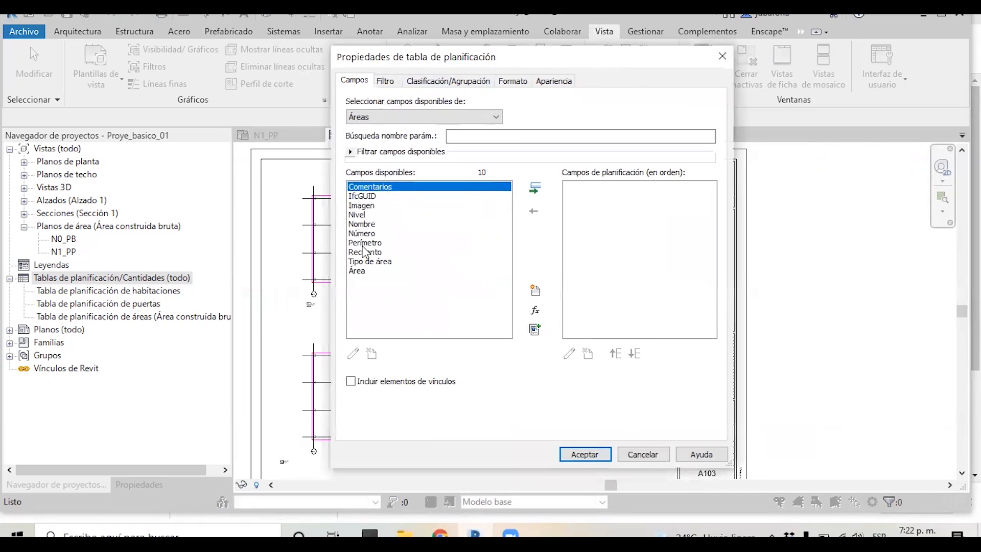
left_click(392, 84)
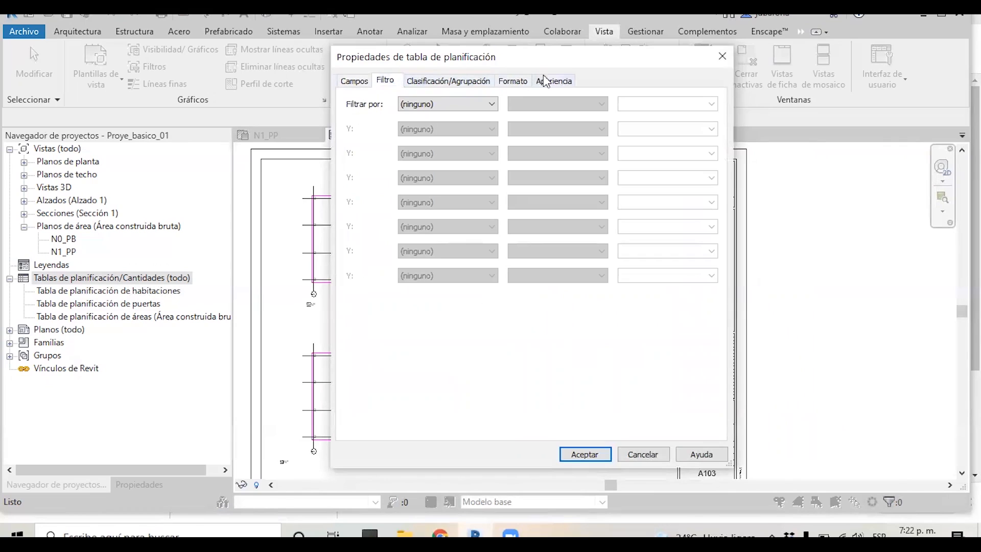
left_click(433, 82)
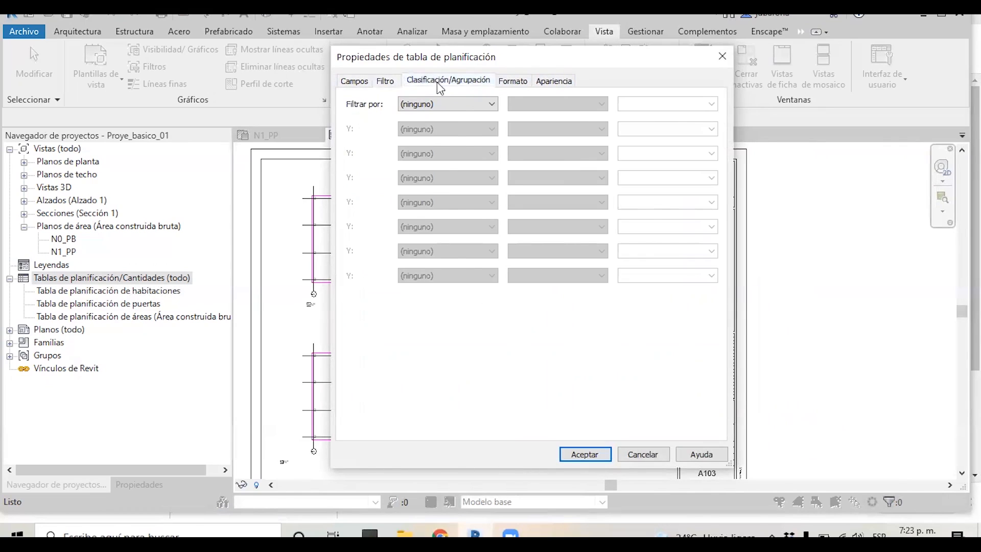
left_click(509, 86)
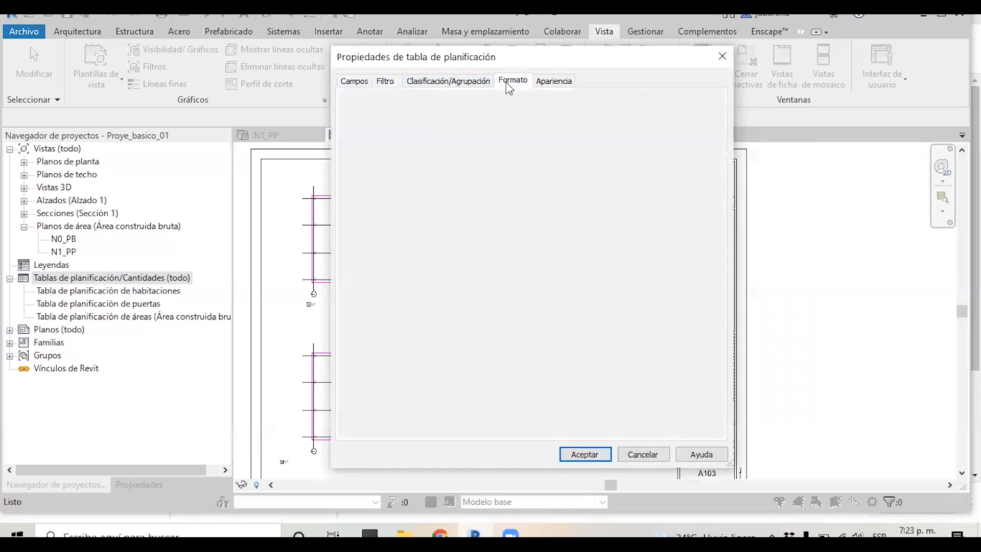
left_click(549, 86)
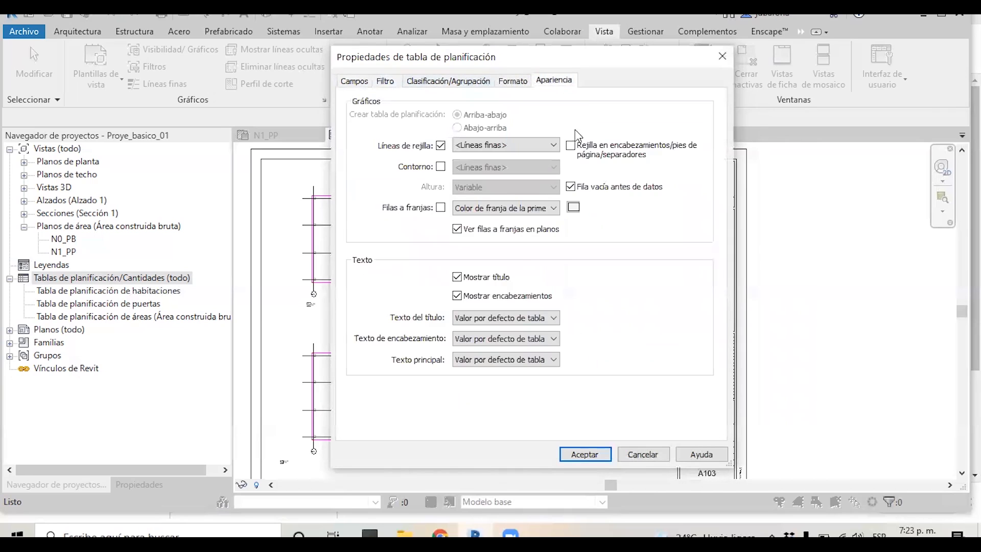
left_click(356, 85)
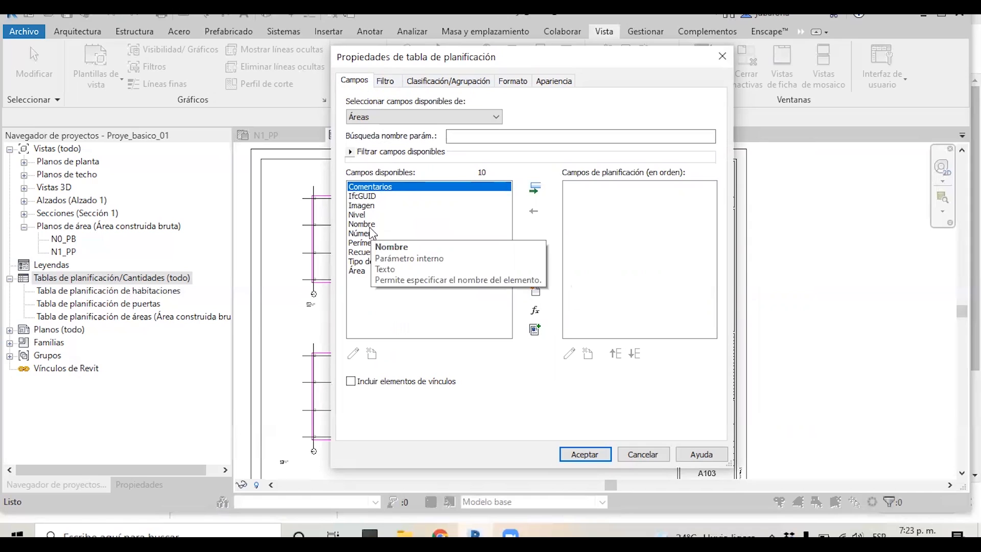
Add the Nivel, Nombre, Perímetro and Área fields to the area schedule and confirm it
left_click(360, 214)
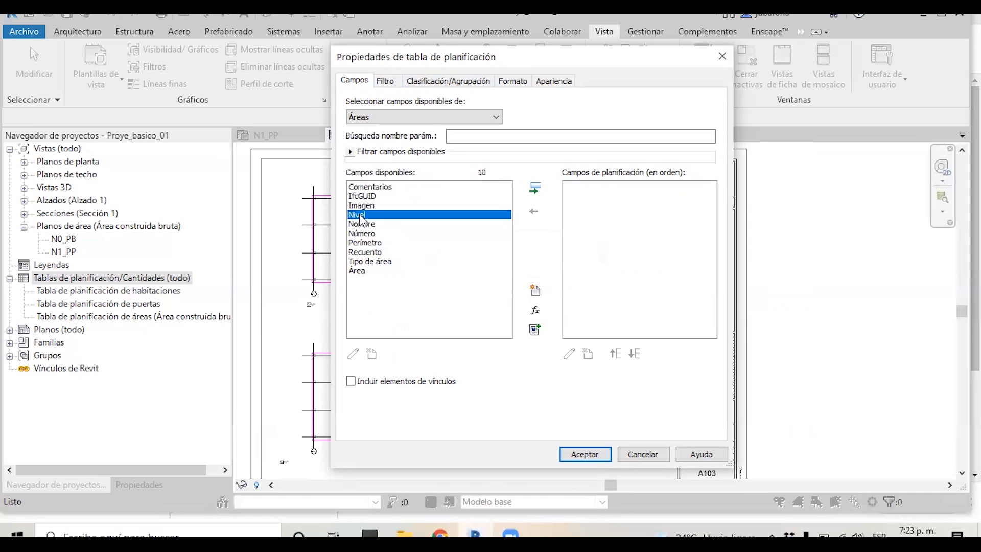
left_click(533, 193)
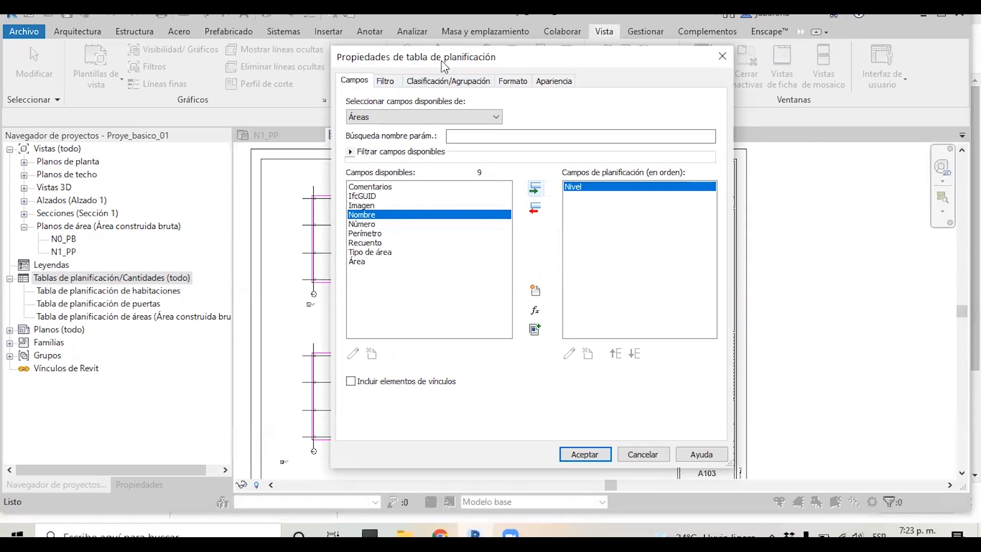
left_click_drag(441, 61, 604, 63)
left_click(698, 191)
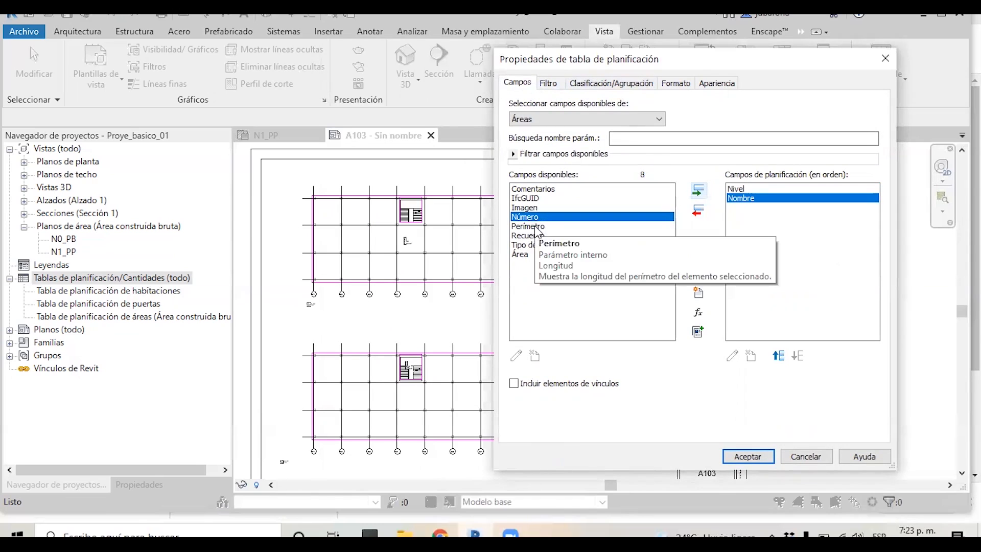
left_click(533, 226)
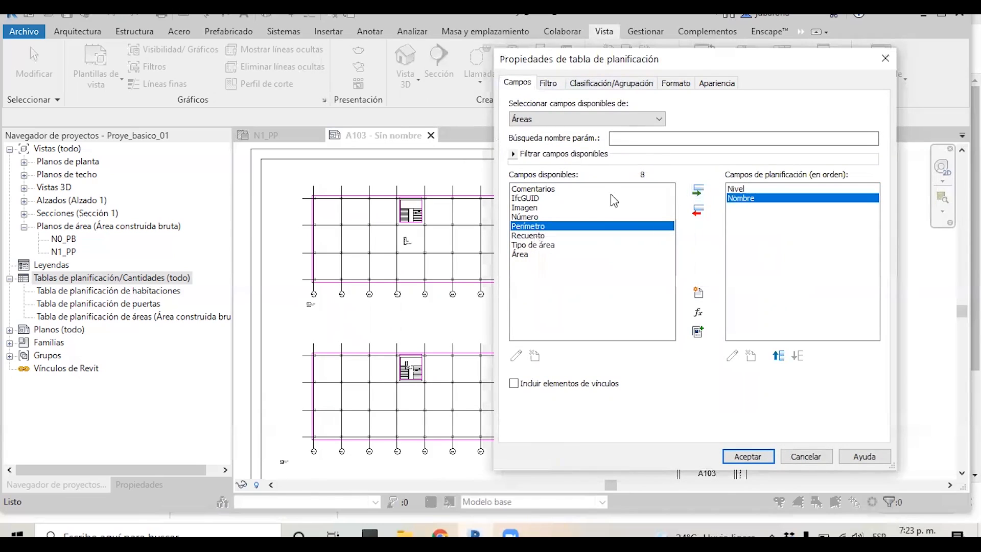
left_click(698, 190)
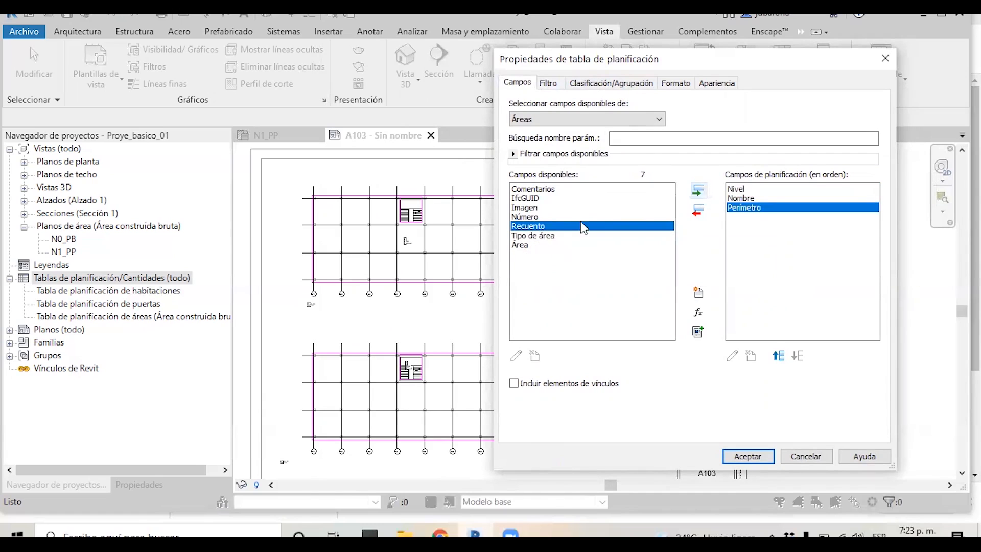
left_click(524, 246)
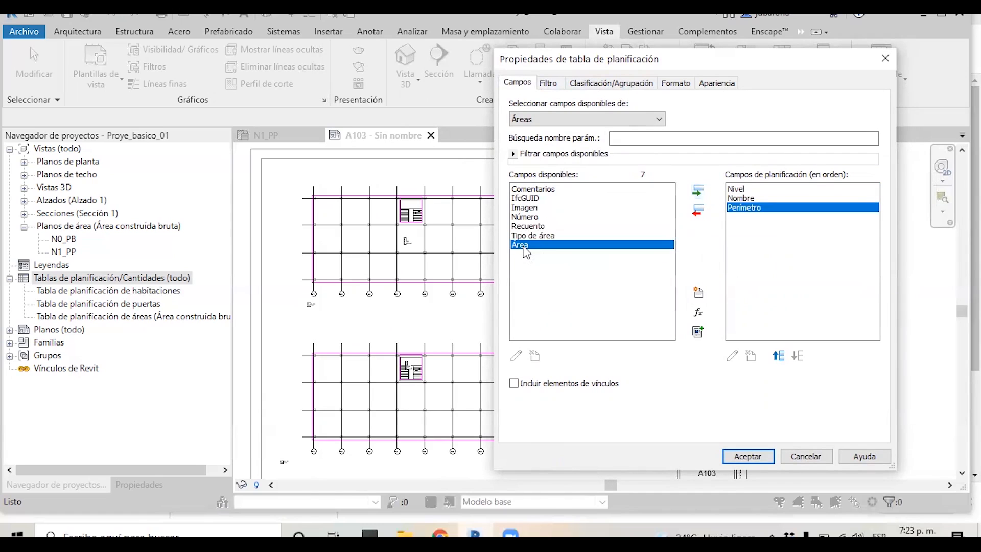
left_click(698, 190)
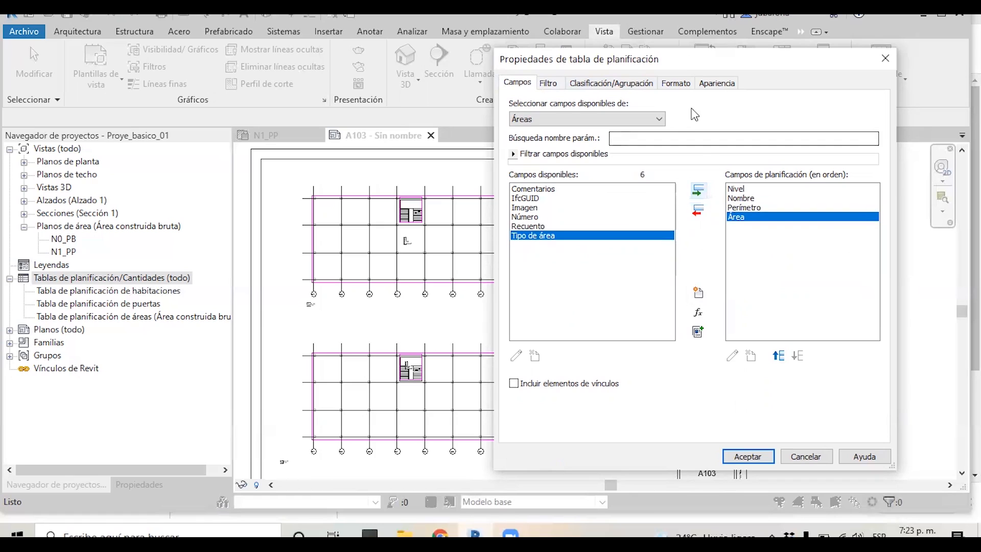
left_click(748, 456)
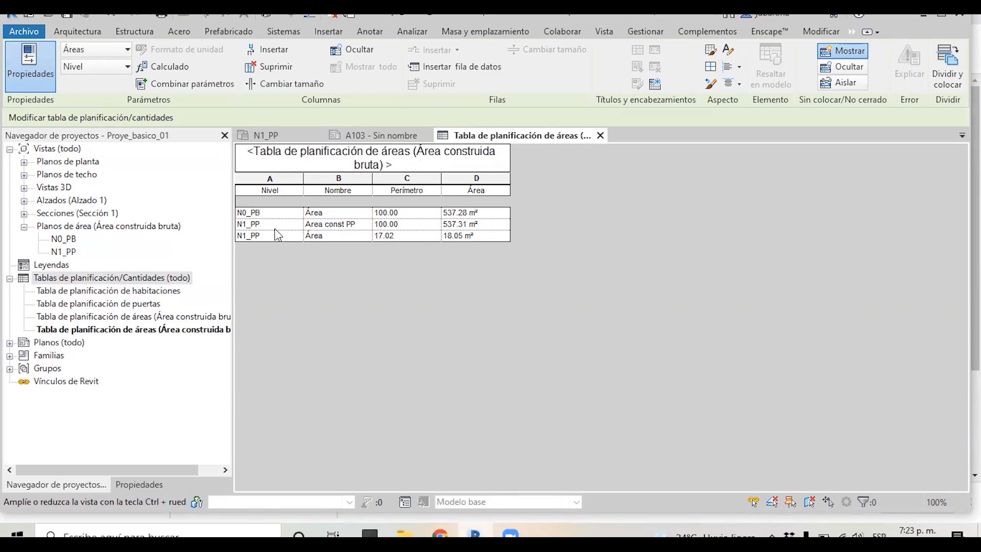
Inspect the Nombre values of the area rows in the schedule, opening their name choices without changing them
left_click(353, 215)
left_click(352, 228)
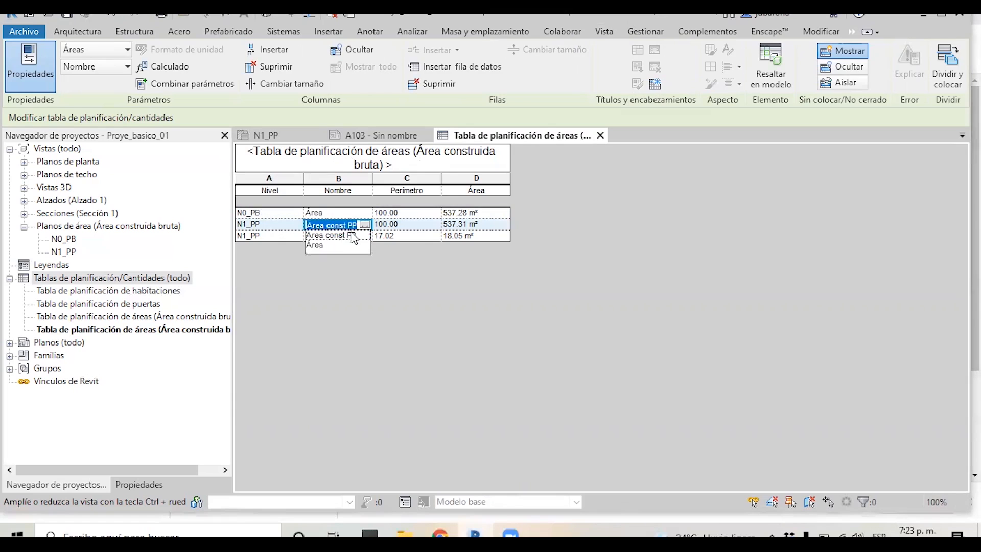
left_click(296, 277)
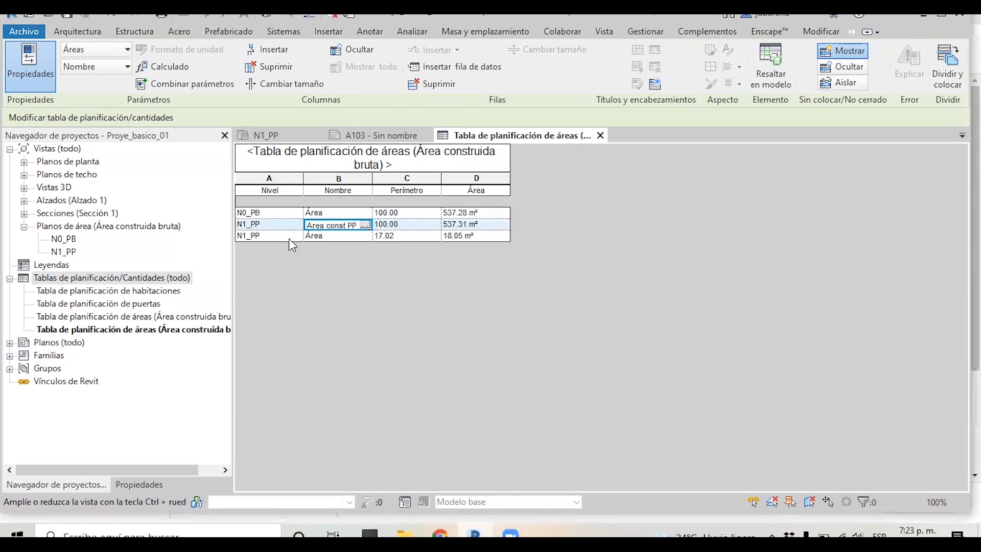
left_click(331, 212)
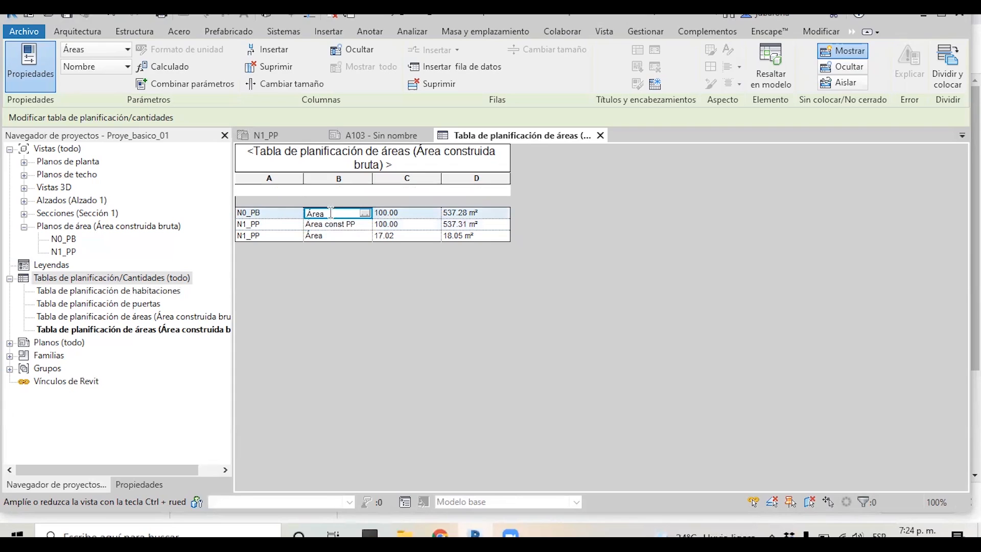
left_click(332, 235)
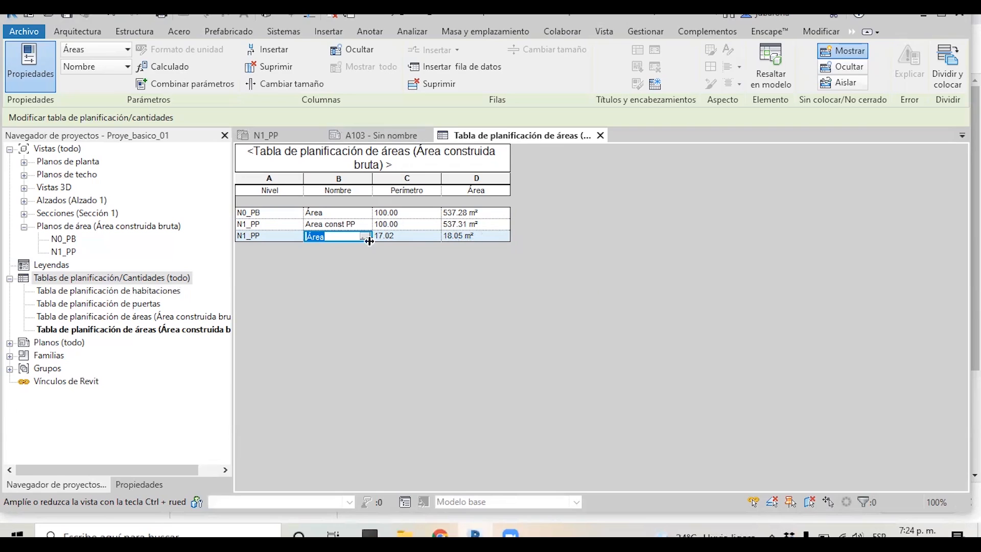
Place the Área construida bruta area schedule on sheet A103, to the right of the upper area plan
left_click(363, 135)
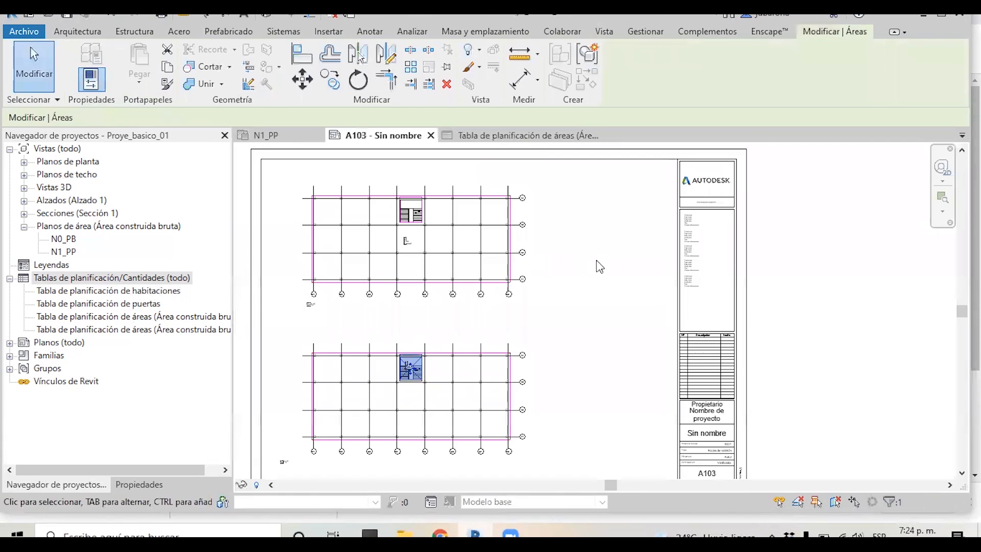
left_click(95, 294)
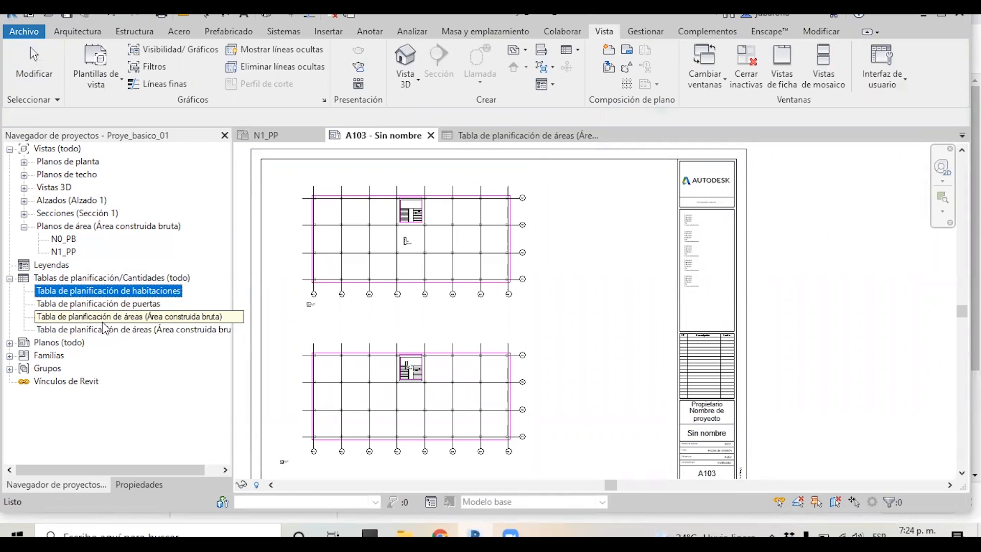
left_click_drag(102, 321, 598, 259)
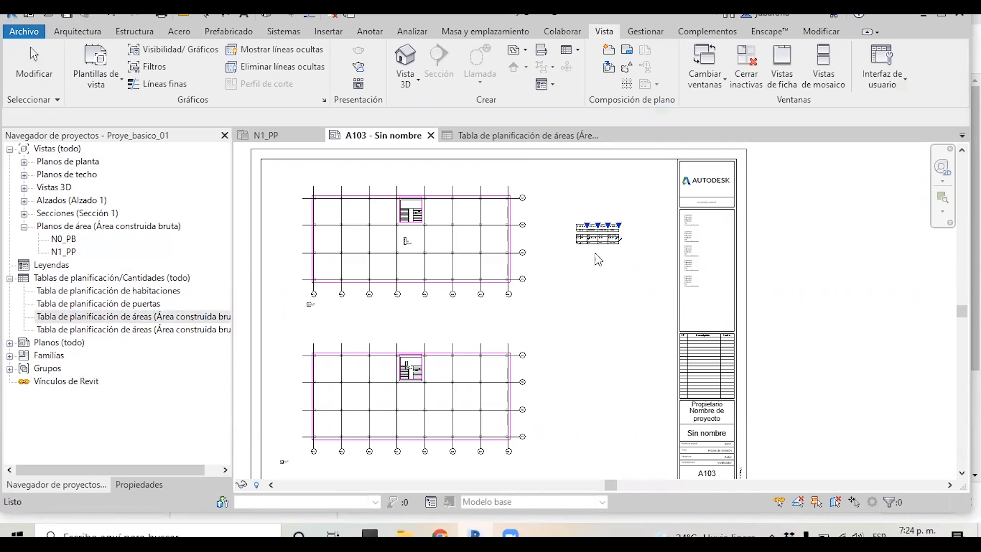
Zoom around sheet A103 to examine the placed schedule and the area plan viewports
scroll(601, 255, "up", 3)
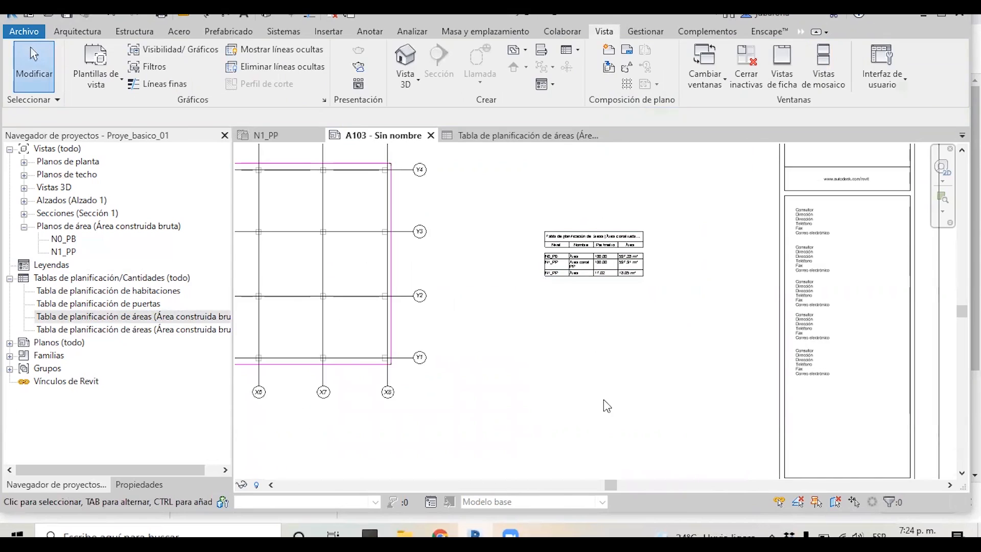
scroll(592, 409, "down", 2)
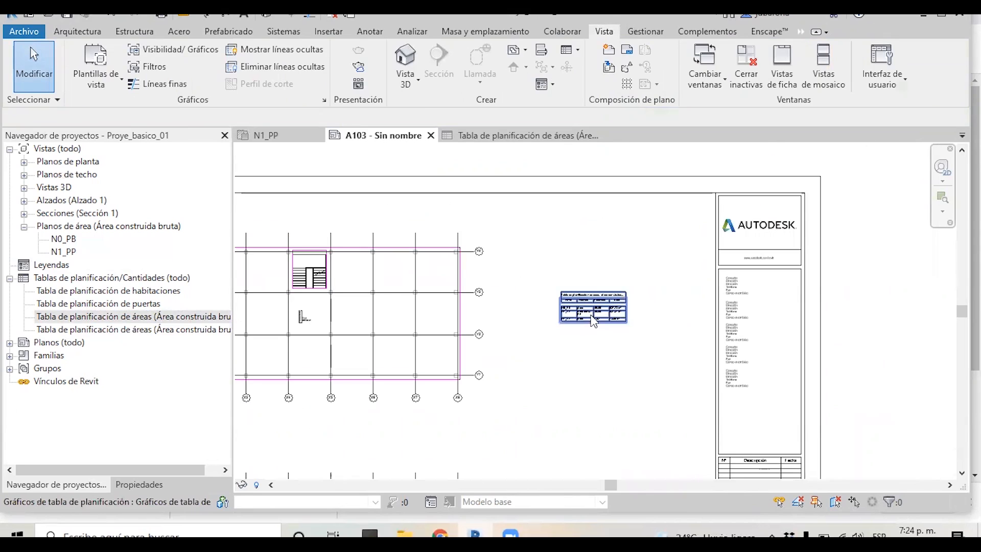
scroll(592, 308, "up", 2)
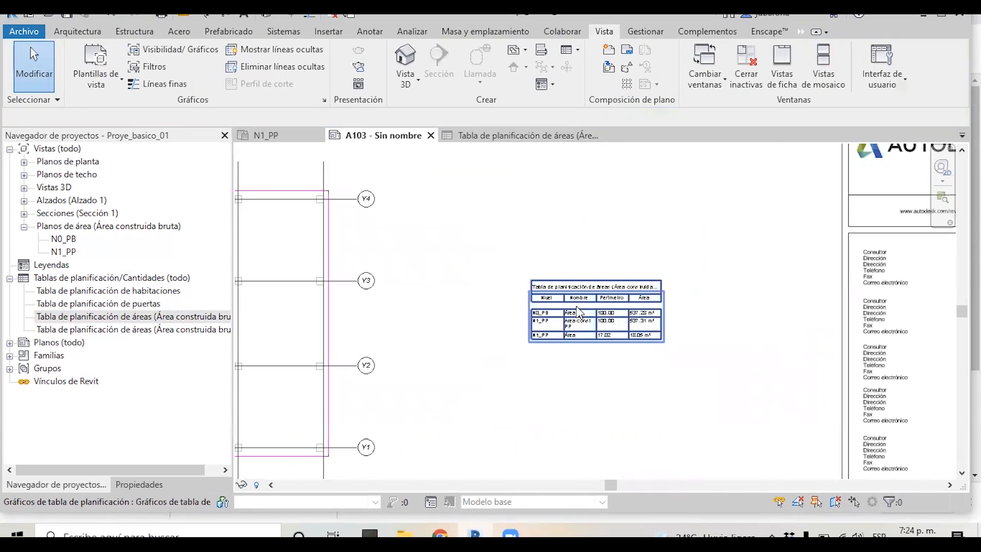
scroll(584, 313, "up", 1)
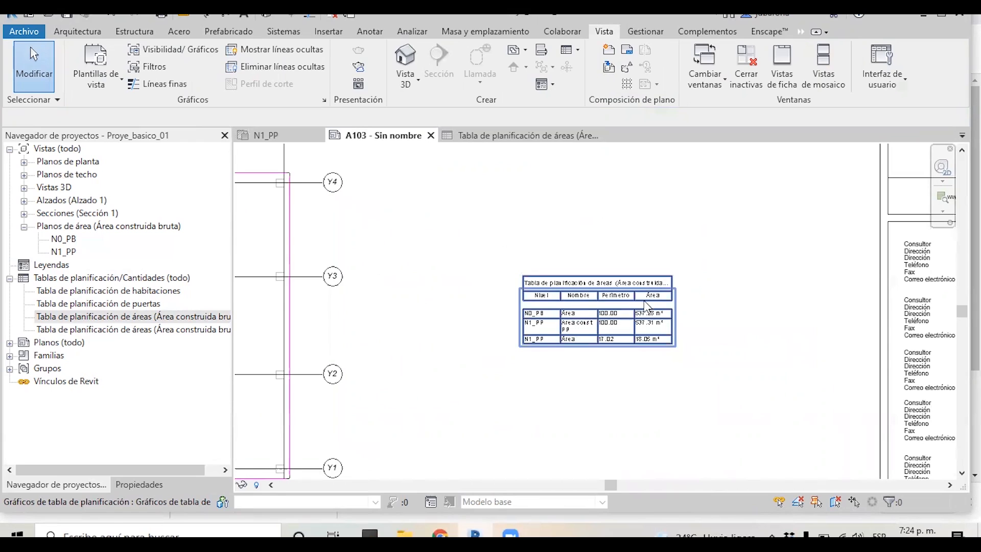
scroll(619, 225, "down", 2)
scroll(619, 223, "down", 2)
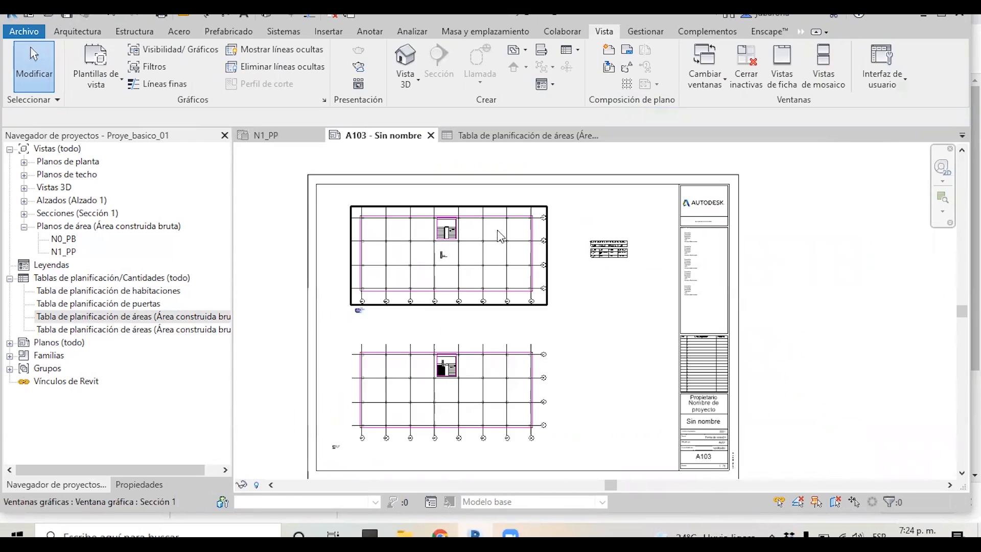
scroll(452, 229, "up", 6)
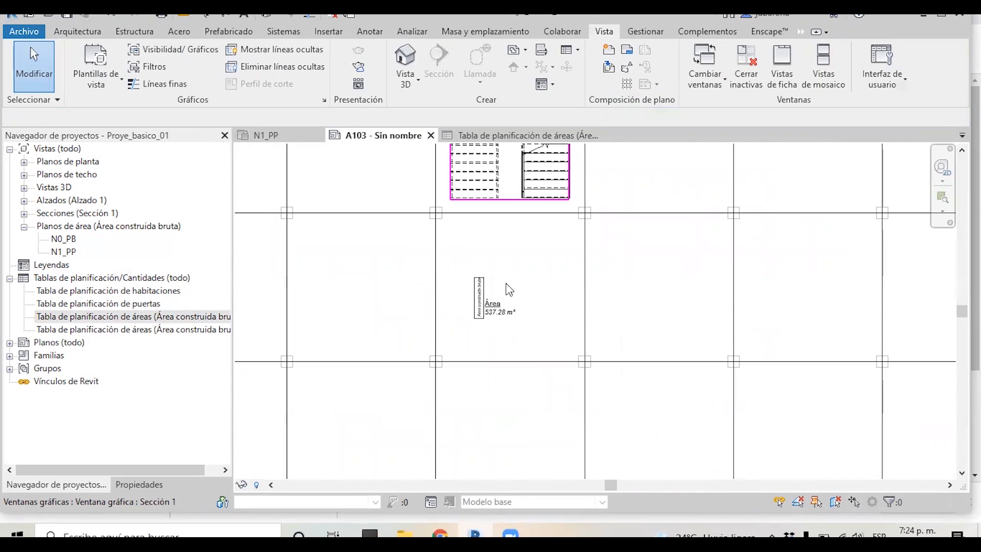
scroll(491, 251, "down", 2)
scroll(491, 250, "down", 3)
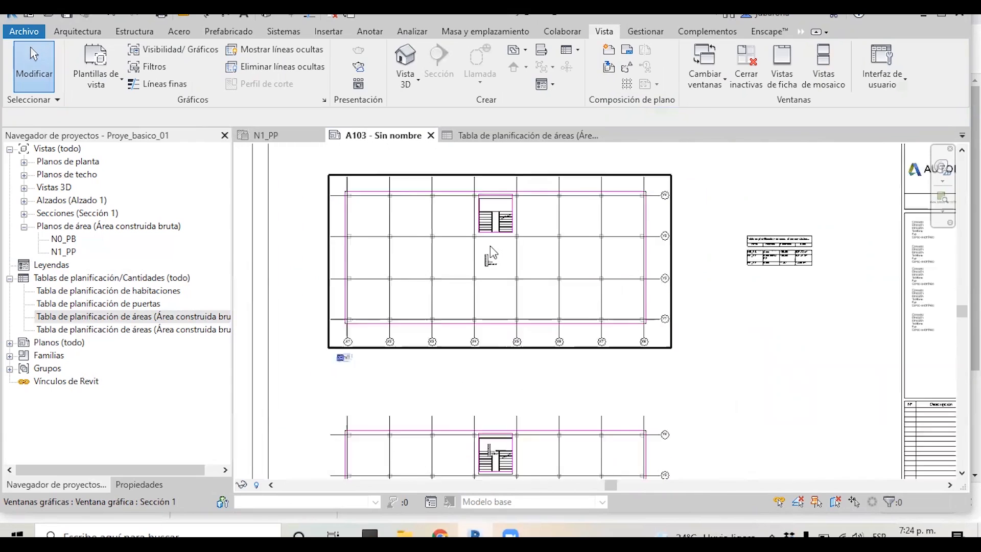
scroll(403, 254, "down", 2)
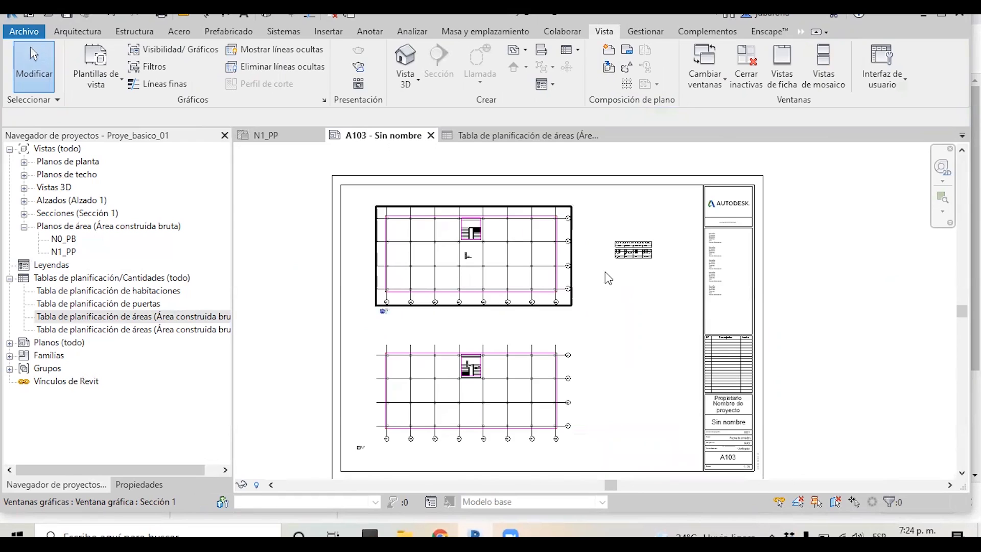